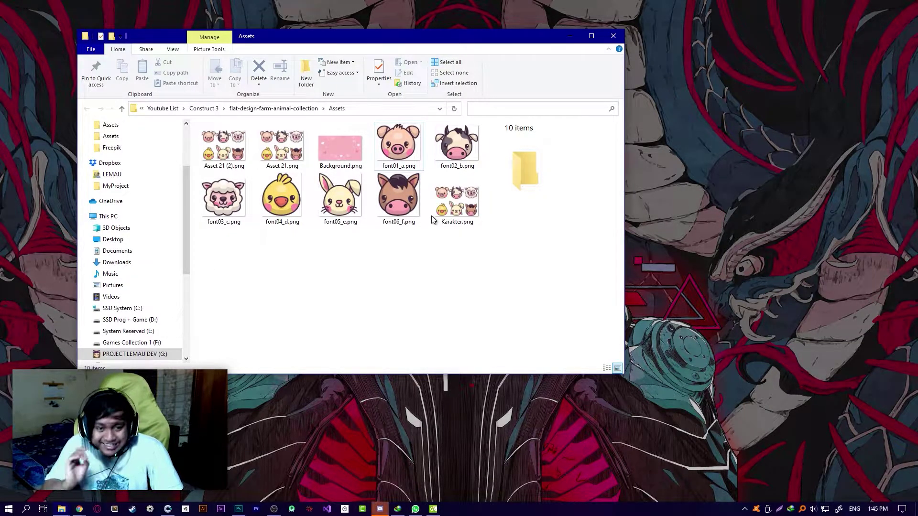
Examine the six animal face images, font01_a.png to font06_f.png, in the Assets folder of flat-design-farm-animal-collection
{"action": "left_click", "coordinate": [274, 109]}
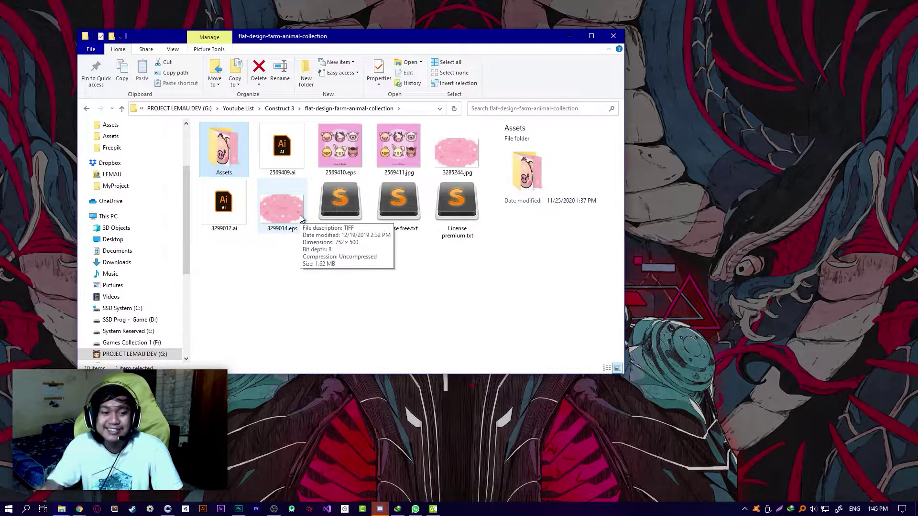
{"action": "double_click", "coordinate": [236, 165]}
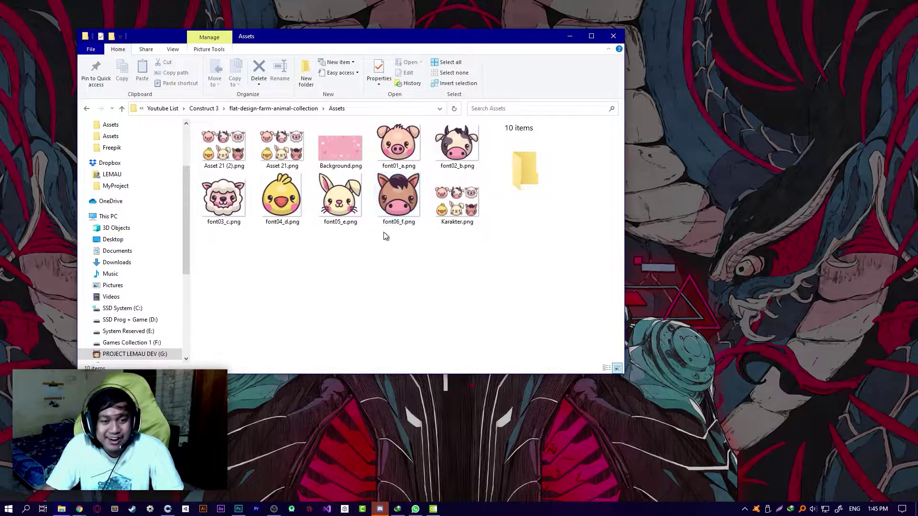
{"action": "left_click", "coordinate": [392, 158]}
{"action": "left_click", "coordinate": [392, 196], "text": "shift"}
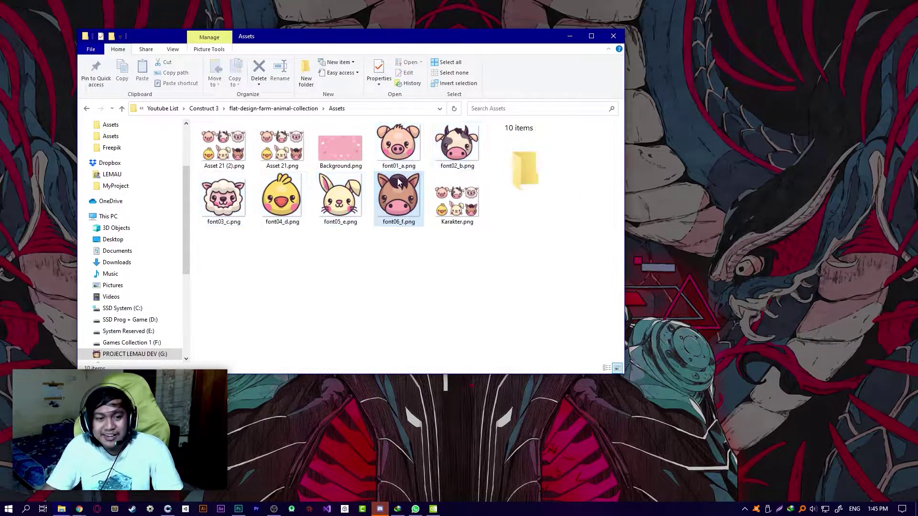
{"action": "scroll", "coordinate": [384, 231], "scroll_direction": "up", "scroll_amount": 2, "text": "ctrl"}
{"action": "scroll", "coordinate": [384, 230], "scroll_direction": "down", "scroll_amount": 1, "text": "ctrl"}
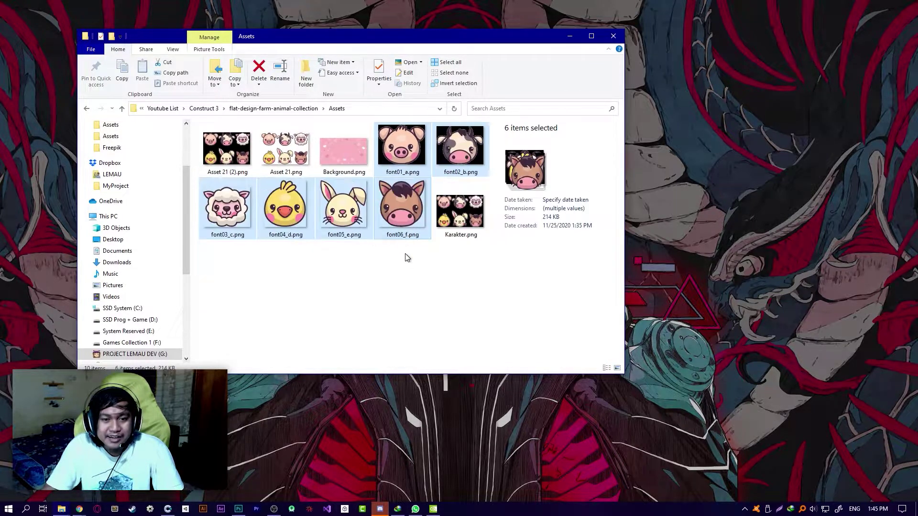
{"action": "left_click", "coordinate": [406, 254]}
{"action": "left_click", "coordinate": [408, 165]}
{"action": "left_click", "coordinate": [402, 214], "text": "shift"}
{"action": "left_click", "coordinate": [386, 282]}
Check the Background.png image and return to the flat-design-farm-animal-collection folder with the source files
{"action": "left_click", "coordinate": [346, 163]}
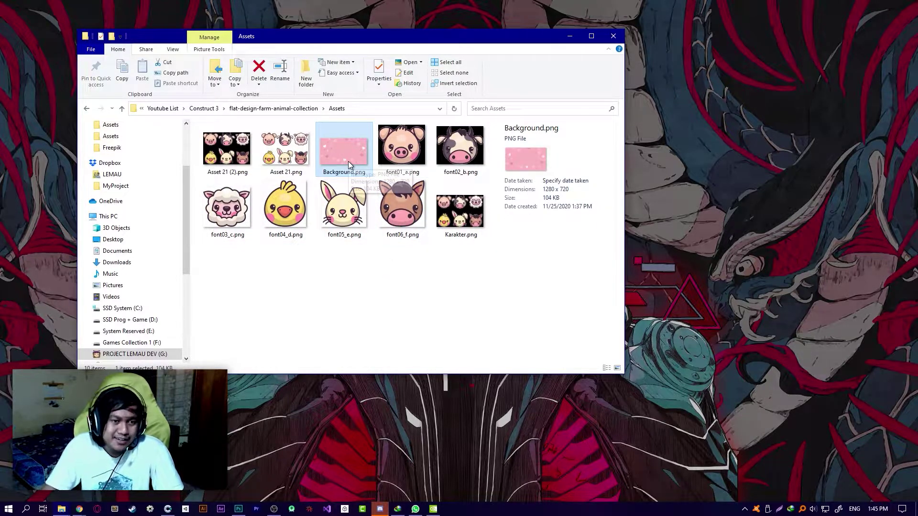
{"action": "left_click", "coordinate": [281, 110]}
{"action": "left_click", "coordinate": [343, 244]}
{"action": "left_click", "coordinate": [266, 157]}
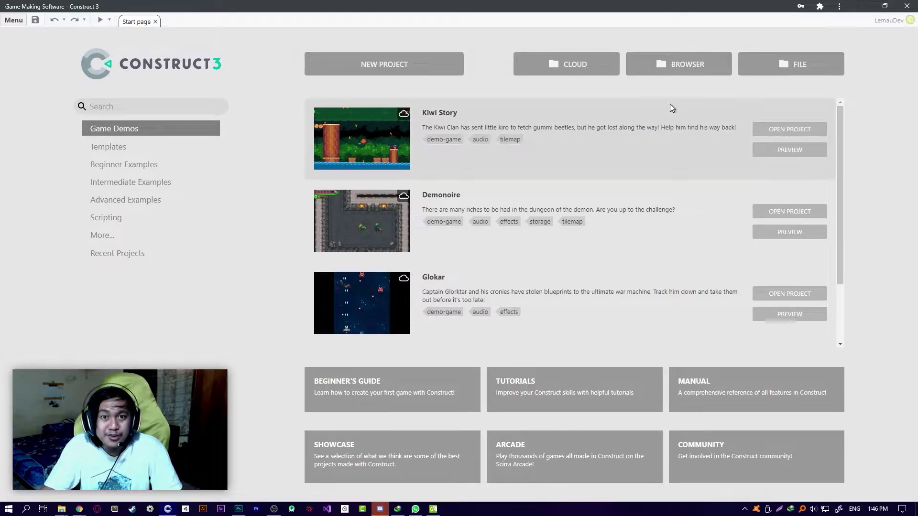
Create a new project in Construct 3 named "Drag And Drop Sederhana" with the 720p landscape preset
{"action": "left_click", "coordinate": [365, 65]}
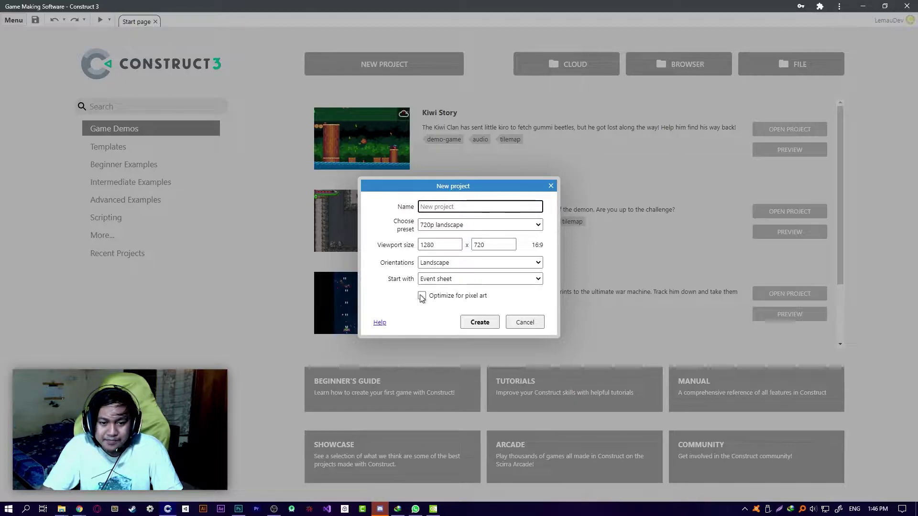
{"action": "type", "text": "Drag And Drop Sederhana"}
{"action": "key", "text": "Return"}
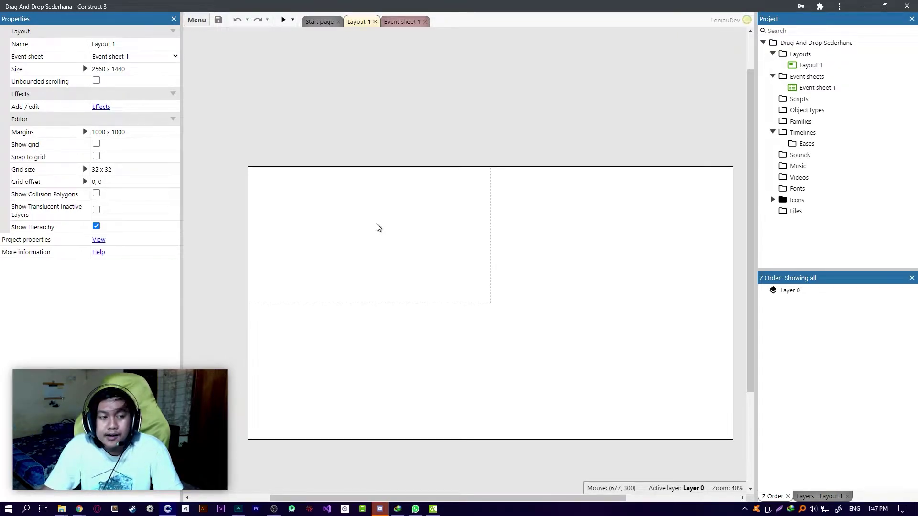
{"action": "scroll", "coordinate": [385, 240], "scroll_direction": "up", "scroll_amount": 3, "text": "ctrl"}
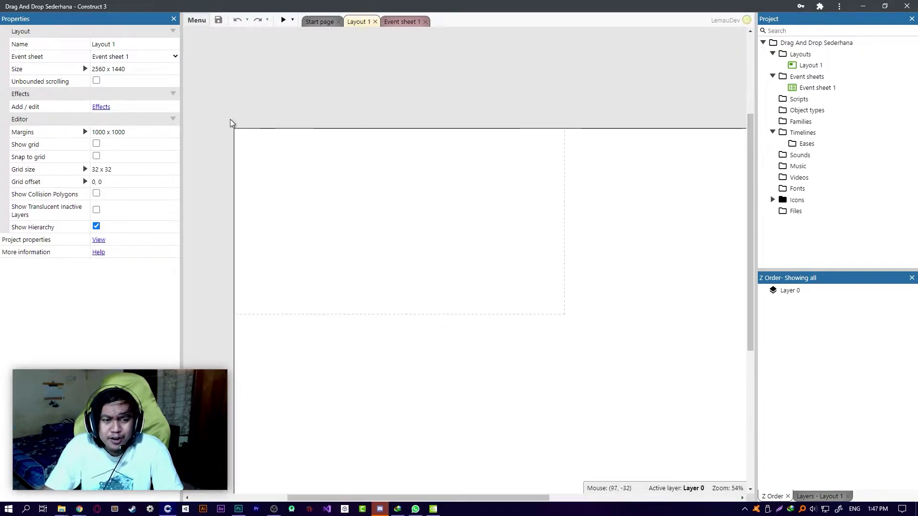
{"action": "left_click", "coordinate": [795, 44]}
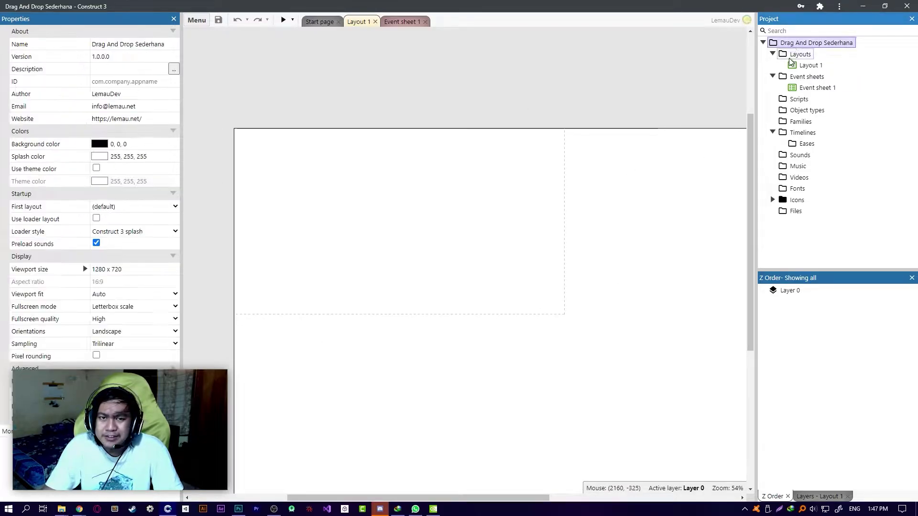
{"action": "scroll", "coordinate": [575, 202], "scroll_direction": "down", "scroll_amount": 3, "text": "ctrl"}
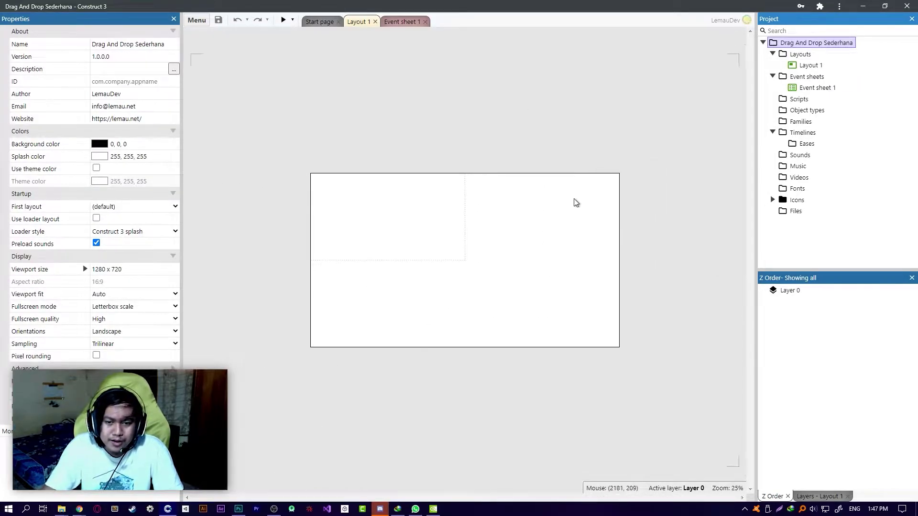
{"action": "left_click", "coordinate": [575, 202]}
{"action": "scroll", "coordinate": [475, 228], "scroll_direction": "up", "scroll_amount": 1, "text": "ctrl"}
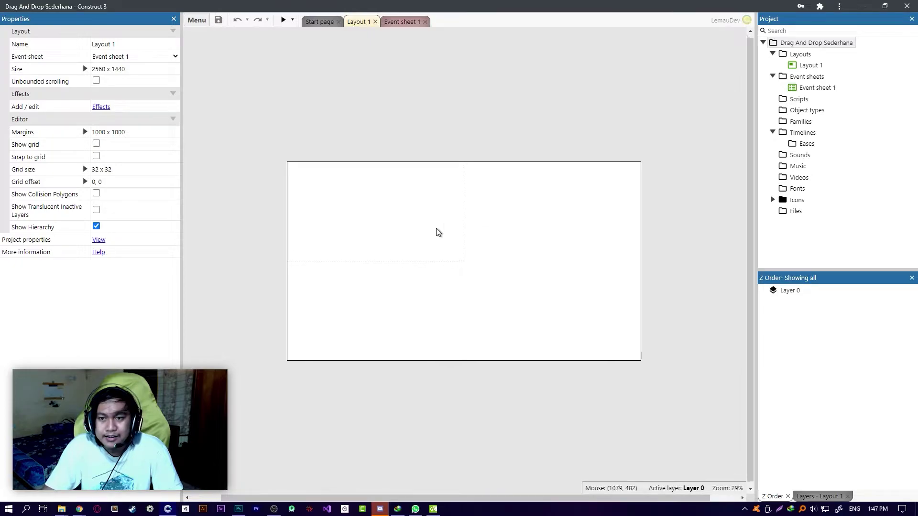
Set the project's version to 1 and its description to "Drag and Drop"
{"action": "left_click", "coordinate": [778, 45]}
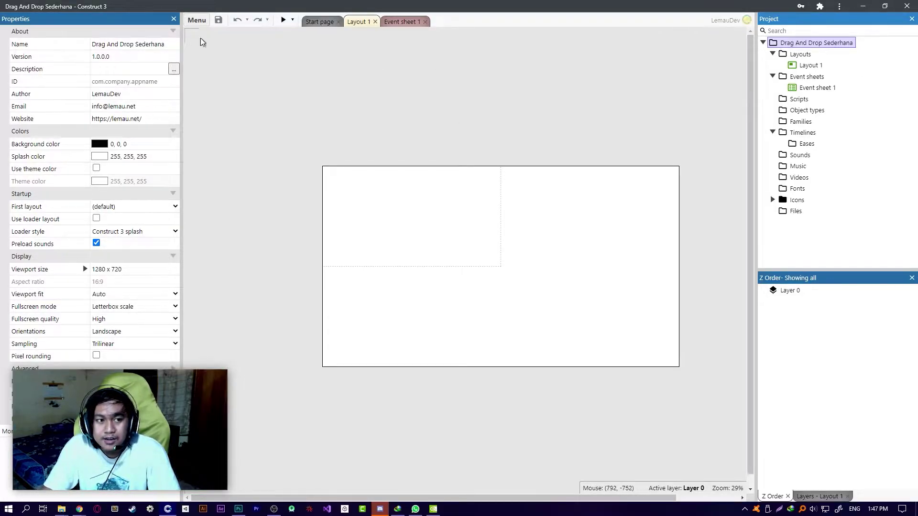
{"action": "left_click", "coordinate": [141, 56]}
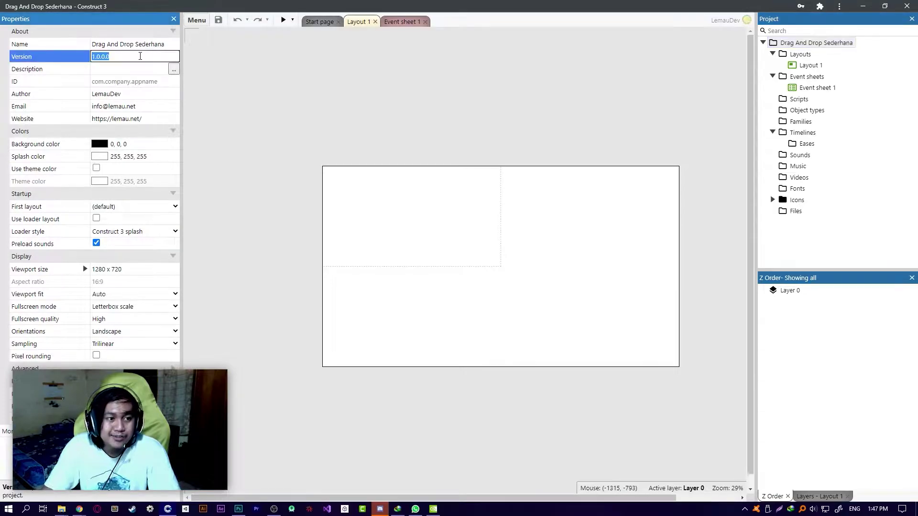
{"action": "type", "text": "1"}
{"action": "left_click", "coordinate": [120, 70]}
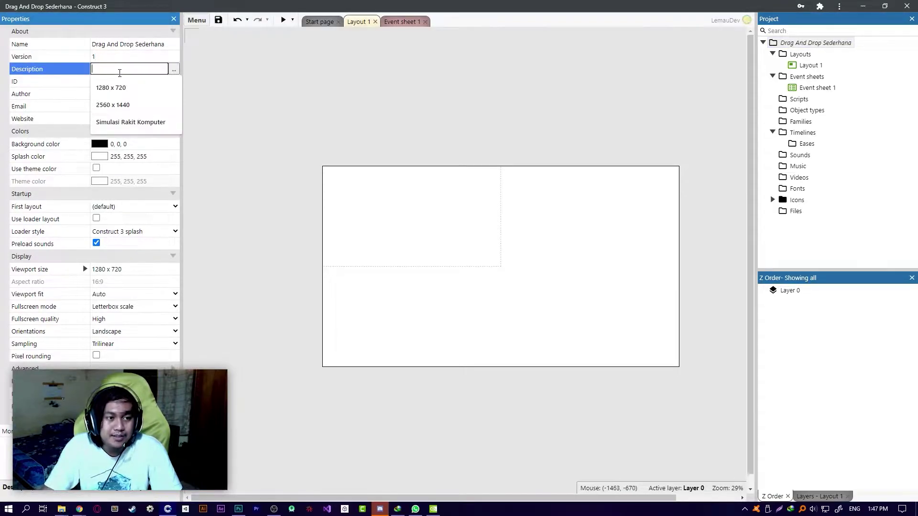
{"action": "type", "text": "Ini Game Gant"}
{"action": "key", "text": "ctrl+a"}
{"action": "type", "text": "Drag"}
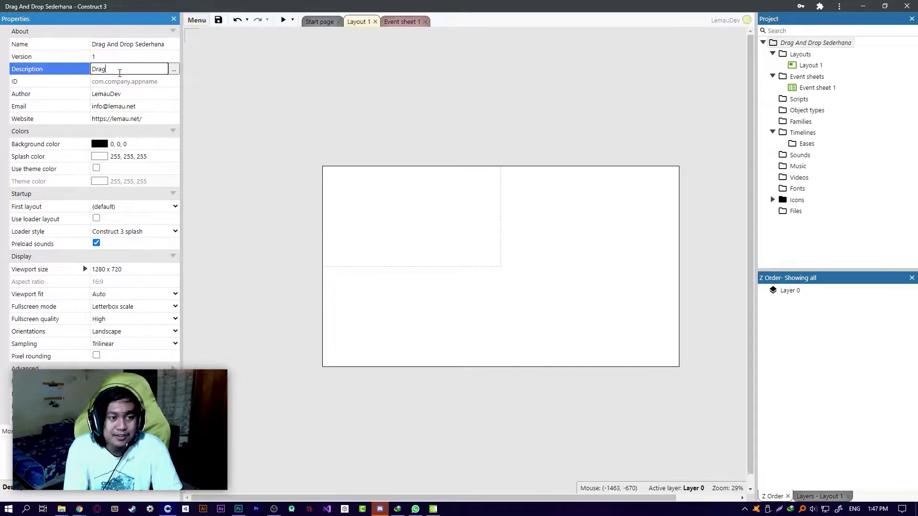
{"action": "type", "text": " and D"}
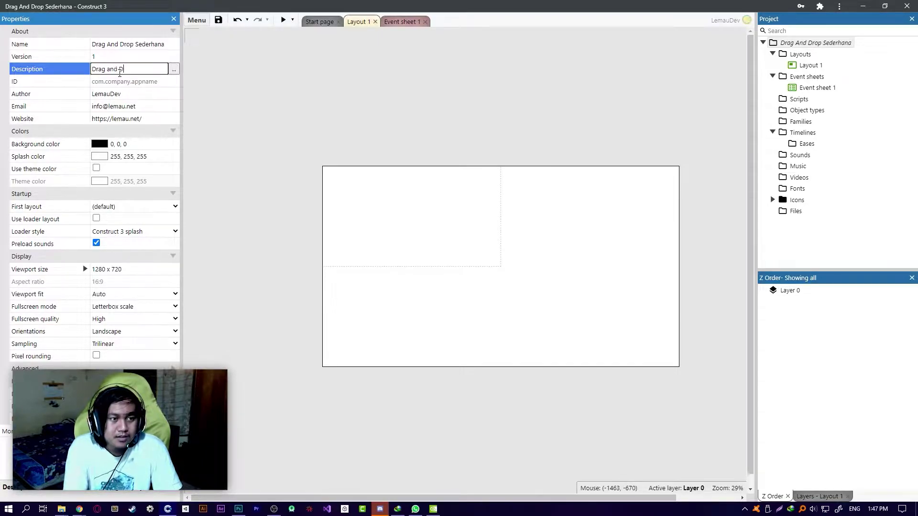
{"action": "type", "text": "rop"}
{"action": "key", "text": "Return"}
Set the project ID to net.lemau.dragandrop
{"action": "left_click", "coordinate": [117, 77]}
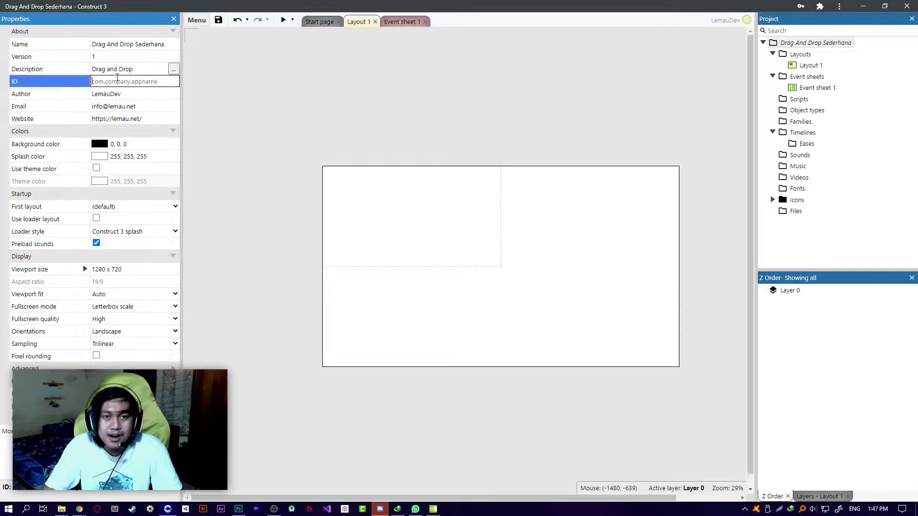
{"action": "type", "text": "net.lemau.dragandrop"}
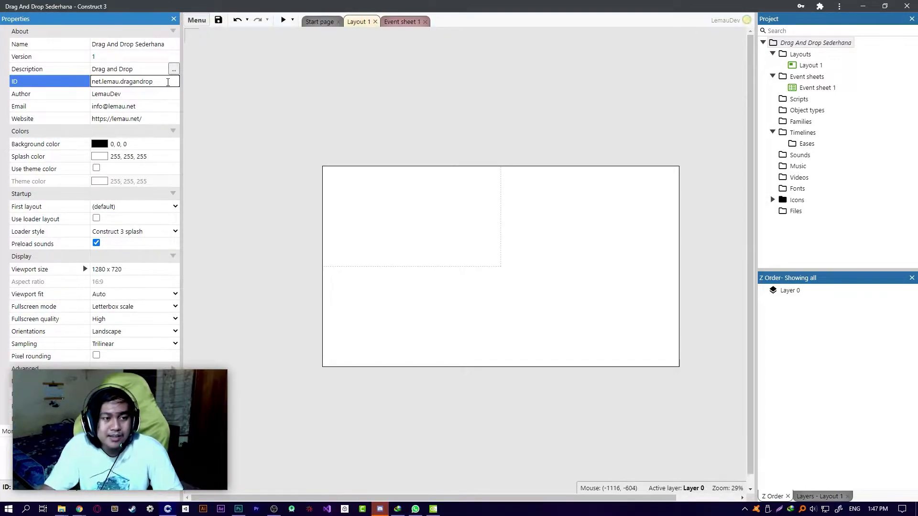
{"action": "left_click", "coordinate": [290, 141]}
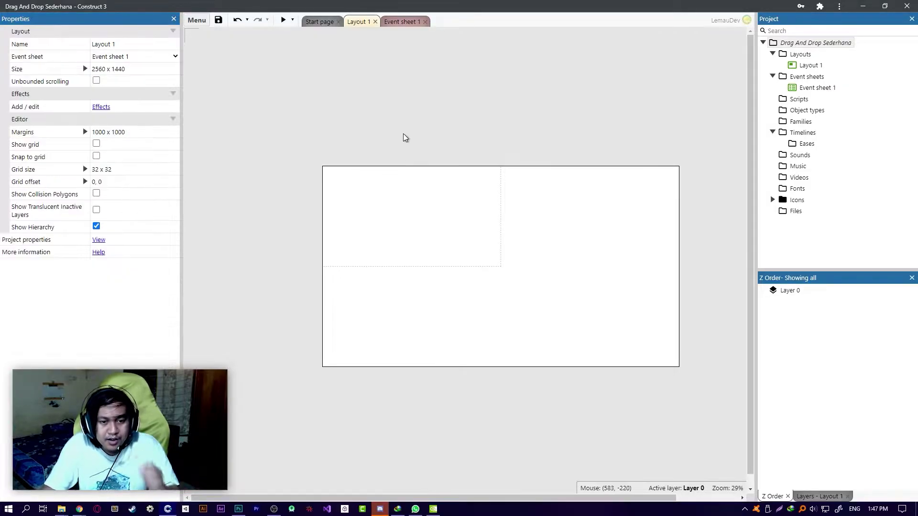
Set the project's fullscreen mode to Scale outer and look through its advanced settings
{"action": "left_click", "coordinate": [798, 45]}
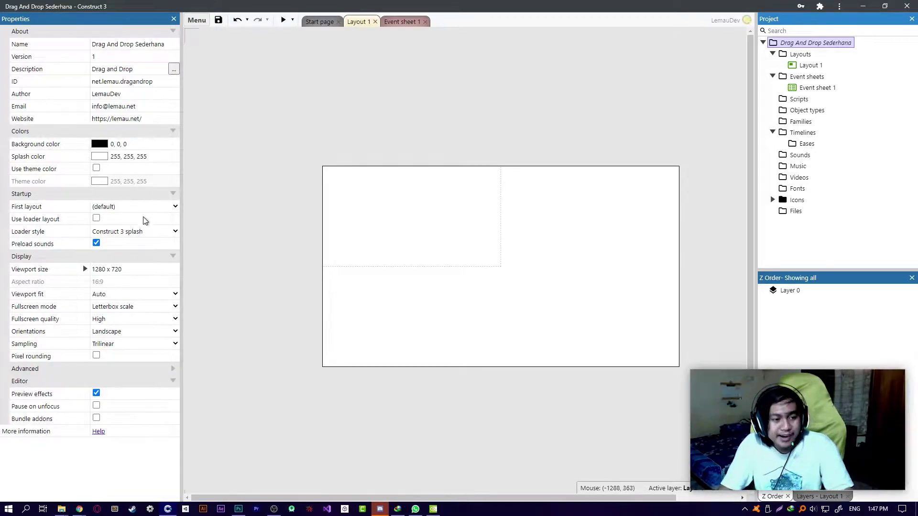
{"action": "left_click", "coordinate": [136, 266]}
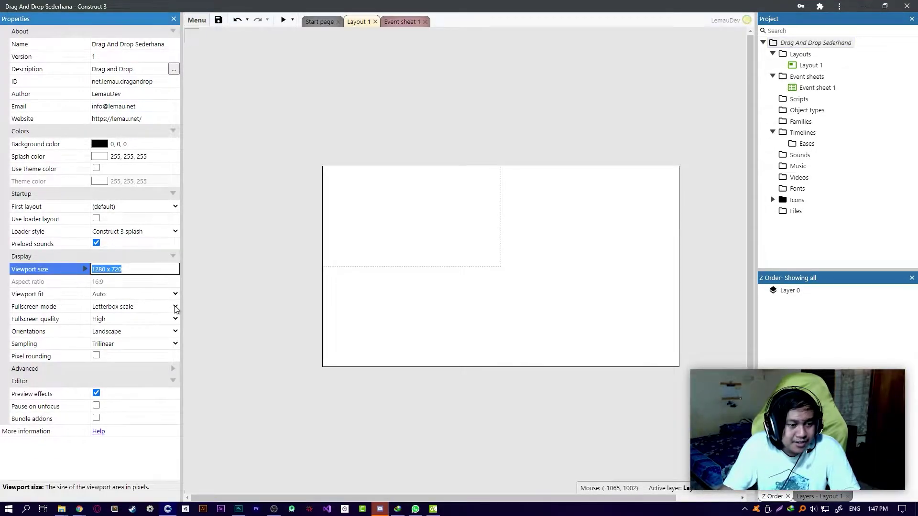
{"action": "left_click", "coordinate": [145, 304]}
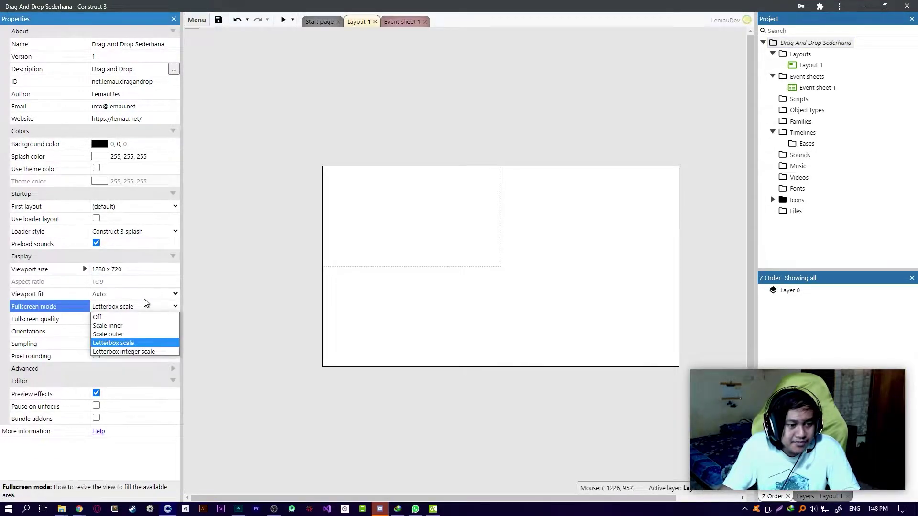
{"action": "left_click", "coordinate": [113, 336]}
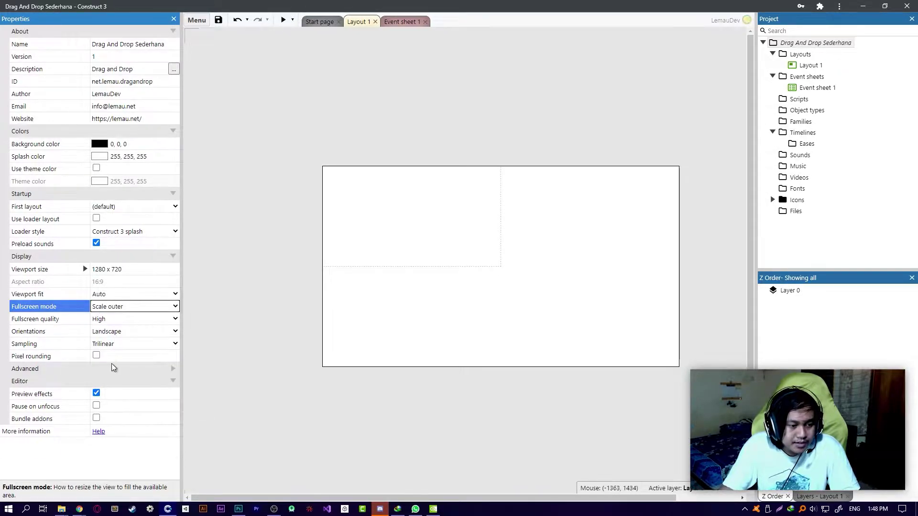
{"action": "left_click", "coordinate": [168, 372]}
{"action": "left_click", "coordinate": [171, 372]}
{"action": "scroll", "coordinate": [157, 374], "scroll_direction": "down", "scroll_amount": 2}
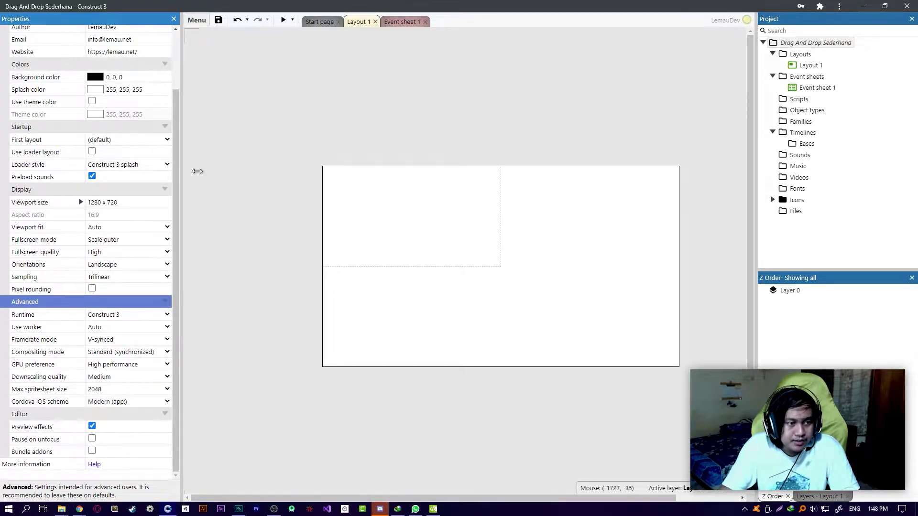
{"action": "left_click", "coordinate": [326, 198]}
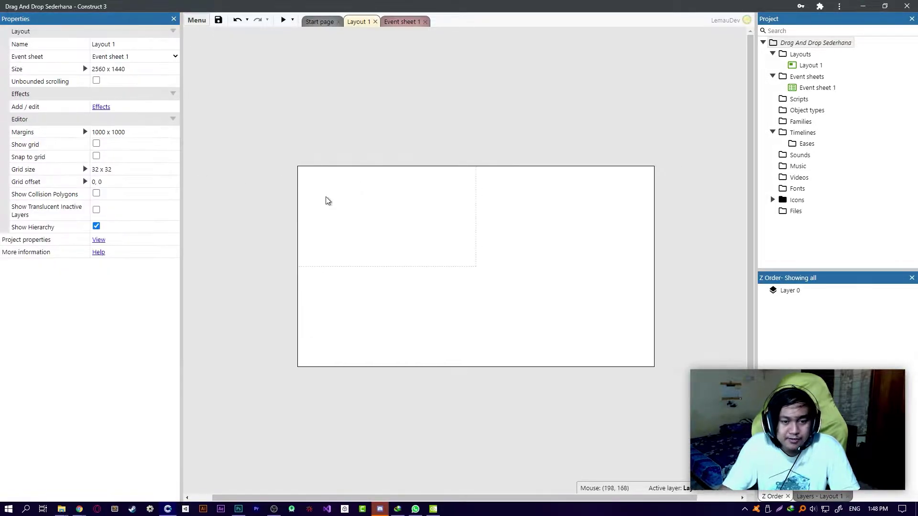
Rename the project's only layout as Game
{"action": "left_click", "coordinate": [802, 66]}
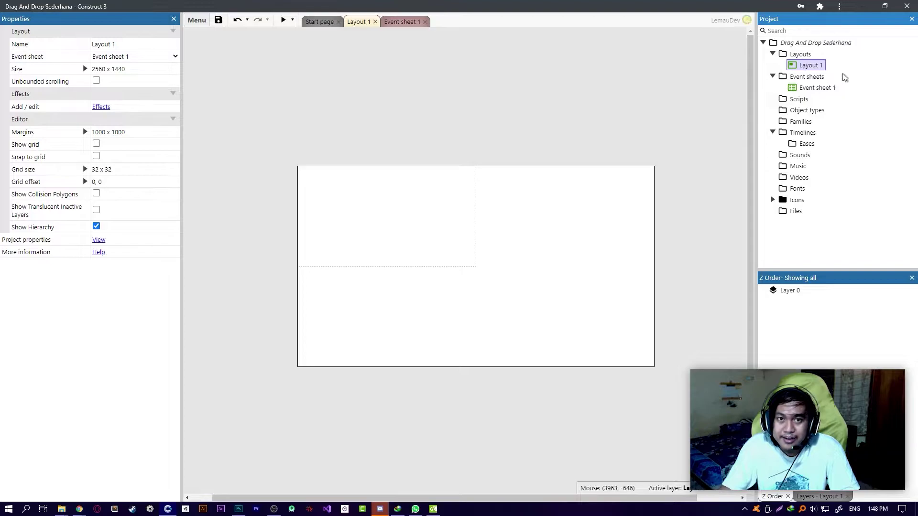
{"action": "left_click", "coordinate": [818, 66]}
{"action": "type", "text": "Game"}
{"action": "key", "text": "Return"}
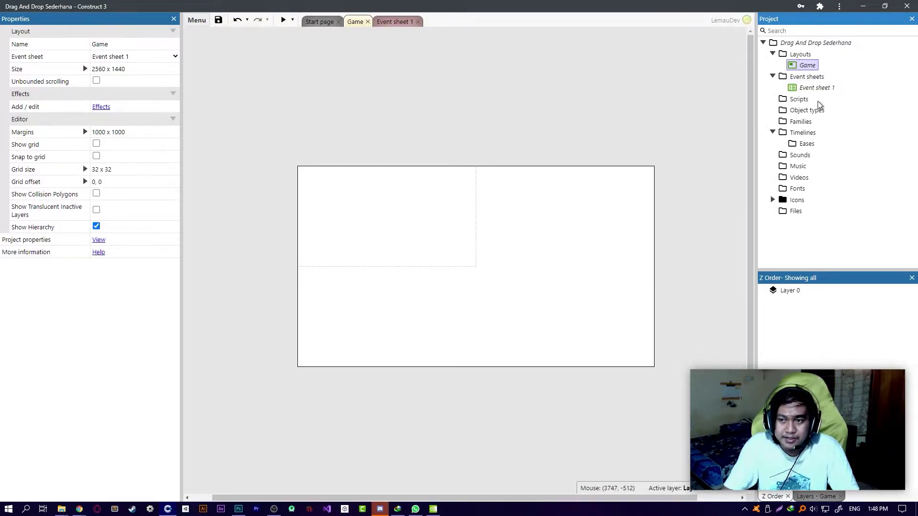
Rename the project's existing event sheet as Game
{"action": "left_click", "coordinate": [828, 91]}
{"action": "left_click", "coordinate": [829, 92]}
{"action": "type", "text": "Game"}
{"action": "key", "text": "Return"}
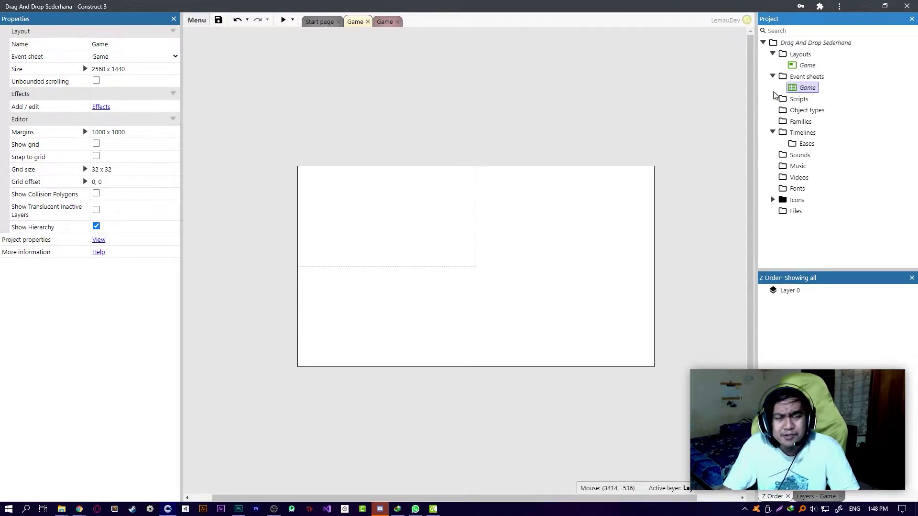
{"action": "left_click", "coordinate": [804, 66]}
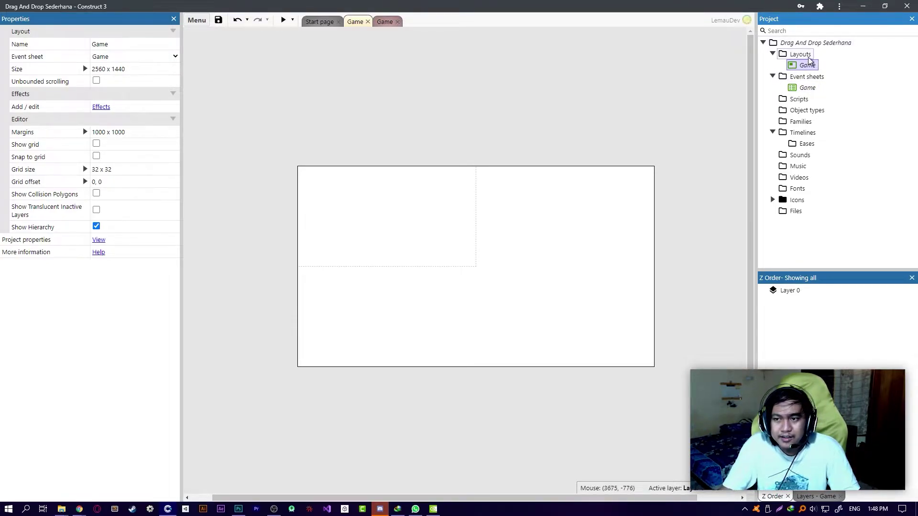
{"action": "left_click", "coordinate": [806, 88]}
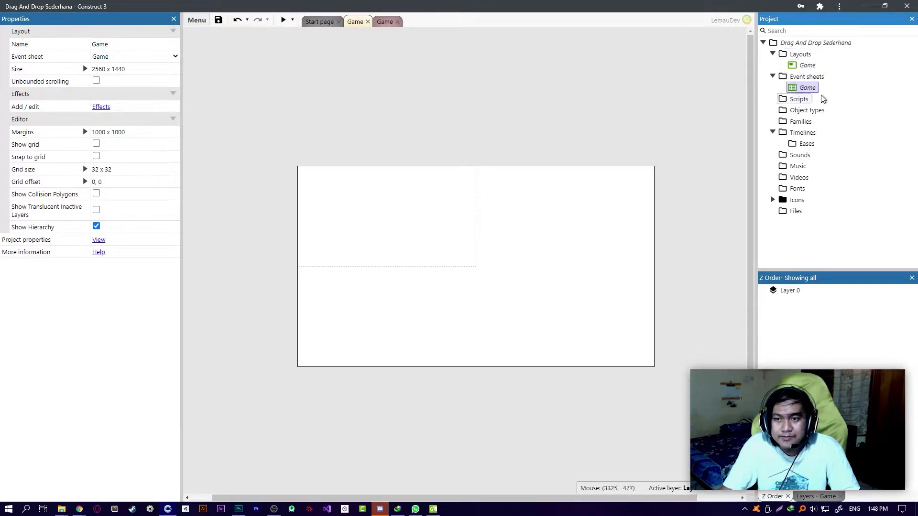
{"action": "left_click", "coordinate": [803, 67]}
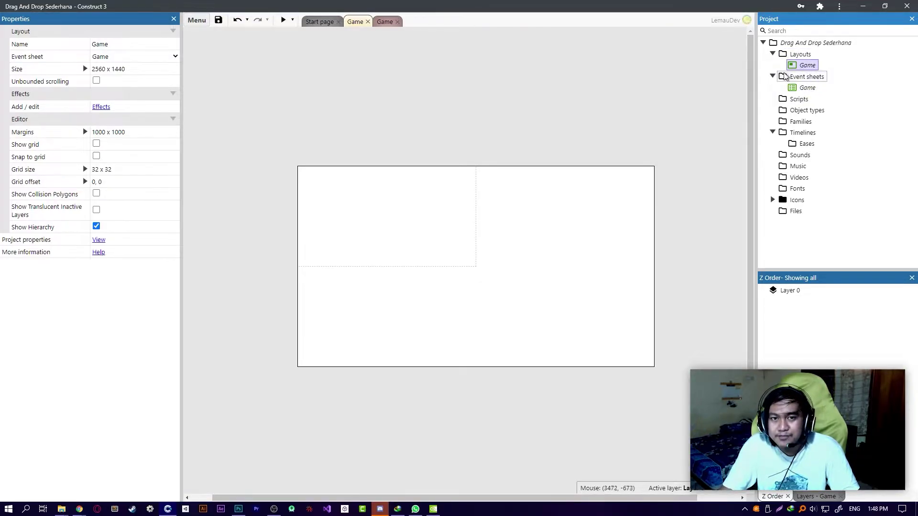
{"action": "left_click", "coordinate": [797, 77]}
{"action": "left_click", "coordinate": [805, 68]}
Add a second event sheet to the project with its default name and select the Game layout
{"action": "left_click", "coordinate": [796, 78]}
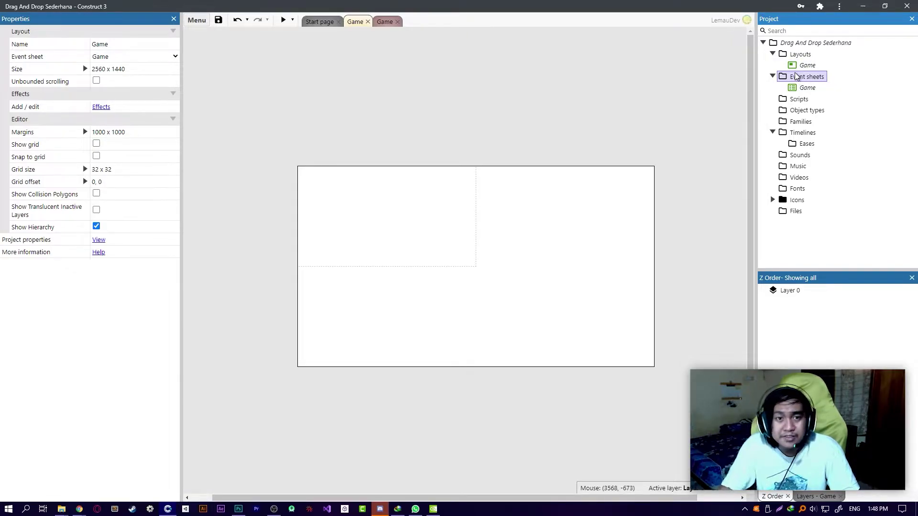
{"action": "right_click", "coordinate": [796, 77]}
{"action": "left_click", "coordinate": [812, 83]}
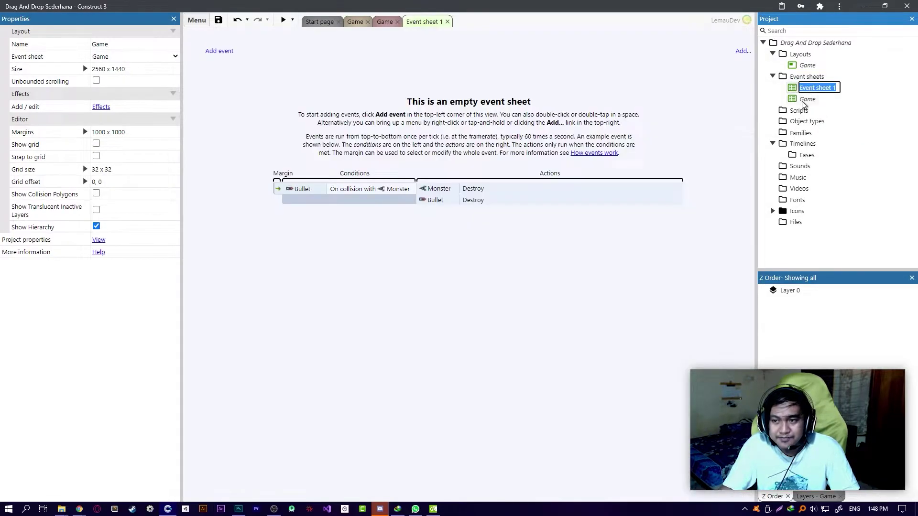
{"action": "left_click", "coordinate": [797, 70]}
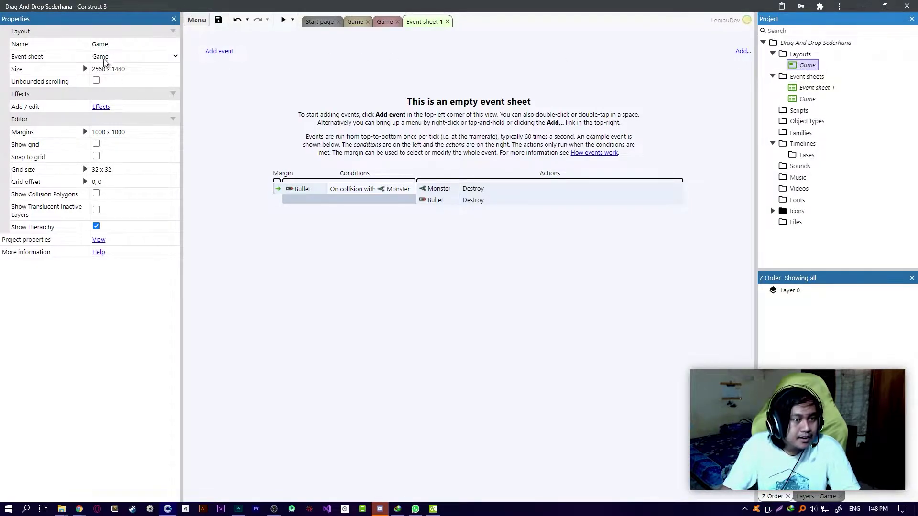
Review the event sheet choices for the Game layout and select the second event sheet in the project
{"action": "left_click", "coordinate": [169, 60]}
{"action": "left_click", "coordinate": [165, 59]}
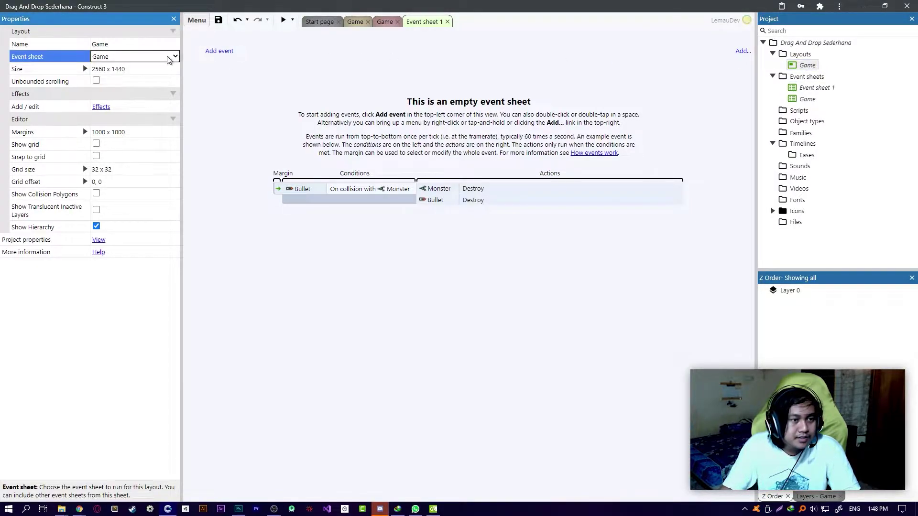
{"action": "left_click", "coordinate": [173, 59]}
{"action": "left_click", "coordinate": [799, 91]}
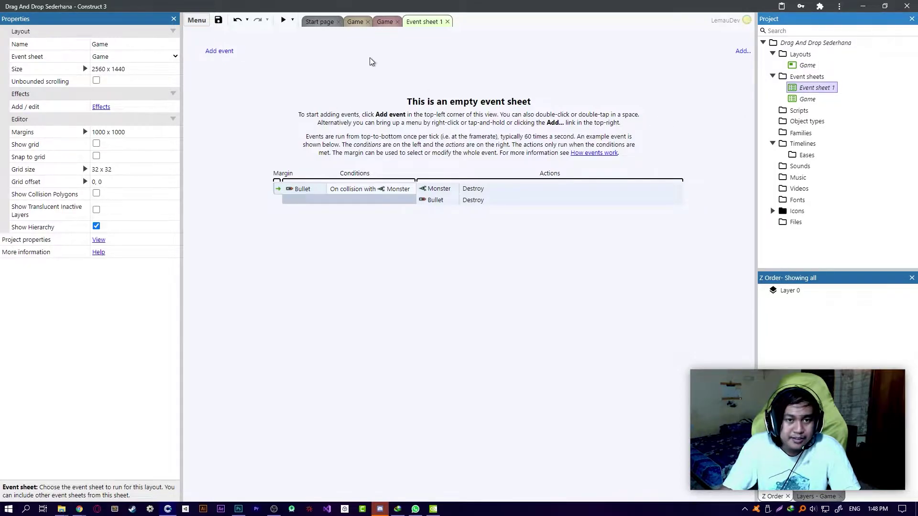
{"action": "left_click", "coordinate": [176, 59]}
{"action": "left_click", "coordinate": [176, 58]}
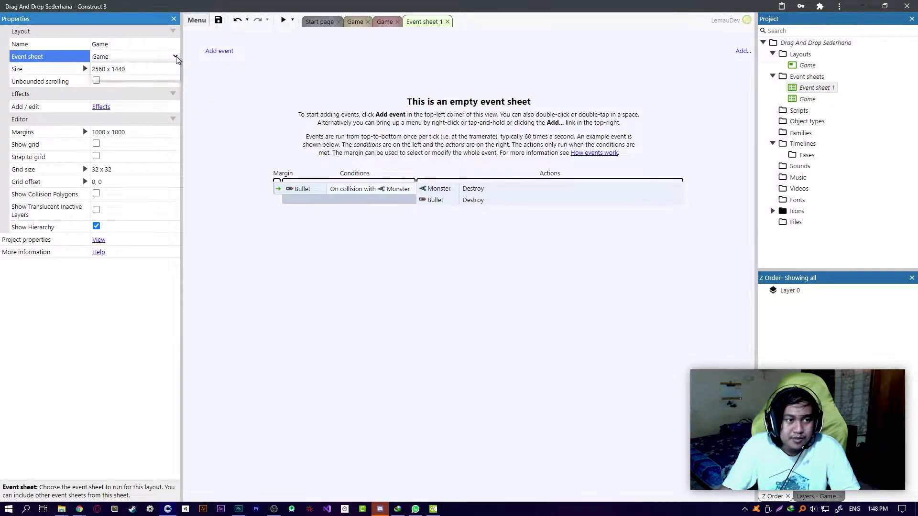
{"action": "left_click", "coordinate": [176, 59]}
{"action": "left_click", "coordinate": [395, 208]}
Rename the second event sheet as Game2
{"action": "left_click", "coordinate": [817, 90]}
{"action": "type", "text": "Game2"}
{"action": "key", "text": "Return"}
Open the Game layout and check which event sheets can be assigned to it, keeping Game assigned
{"action": "left_click", "coordinate": [807, 65]}
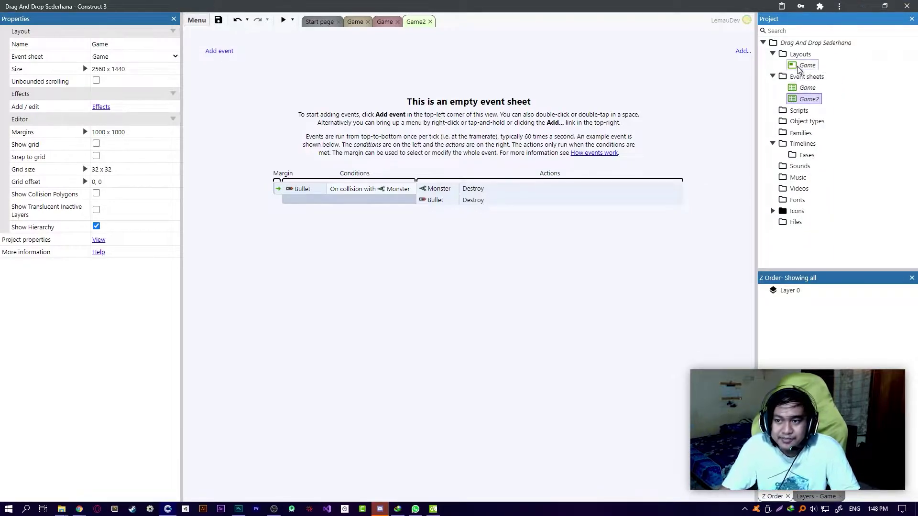
{"action": "left_click", "coordinate": [357, 22]}
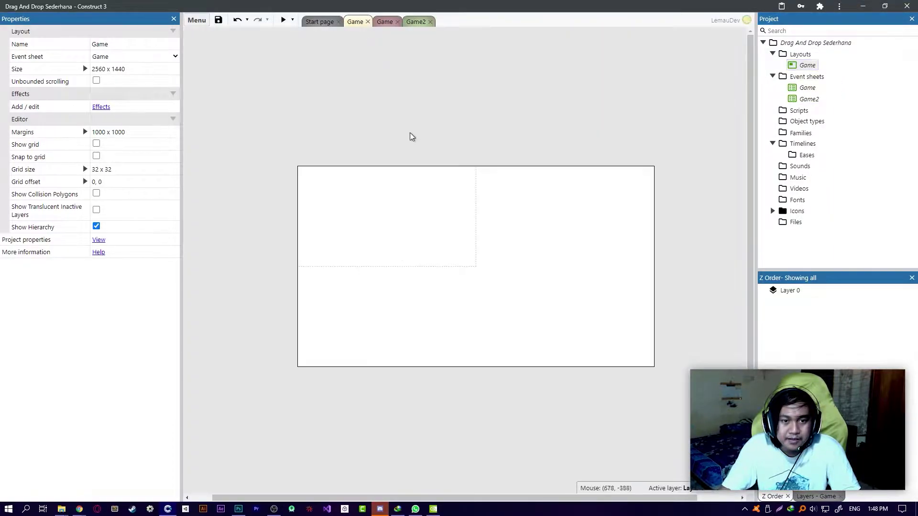
{"action": "left_click", "coordinate": [807, 66]}
{"action": "left_click", "coordinate": [171, 58]}
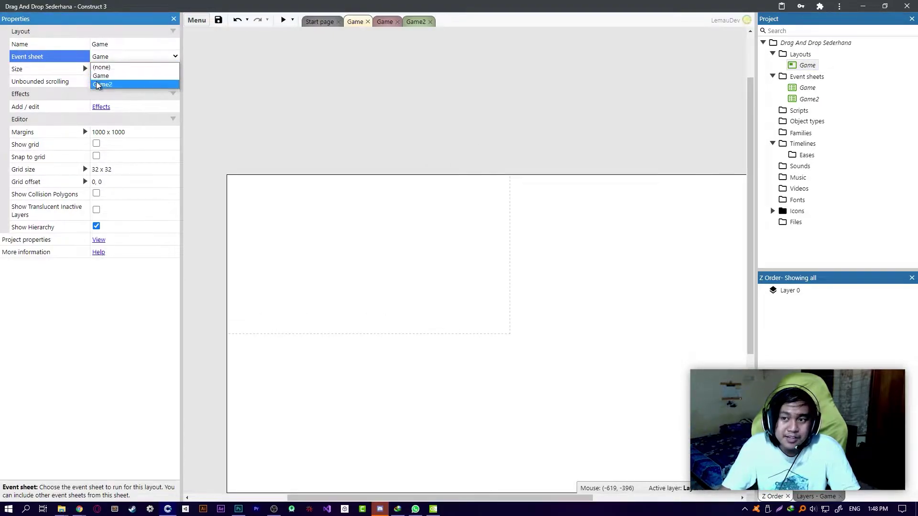
{"action": "left_click", "coordinate": [445, 74]}
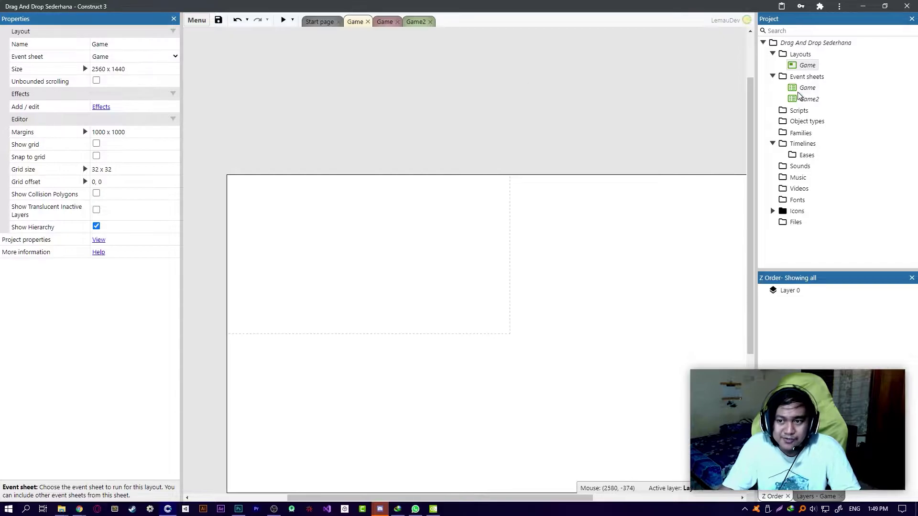
Delete the Game2 event sheet from the project
{"action": "left_click", "coordinate": [803, 101]}
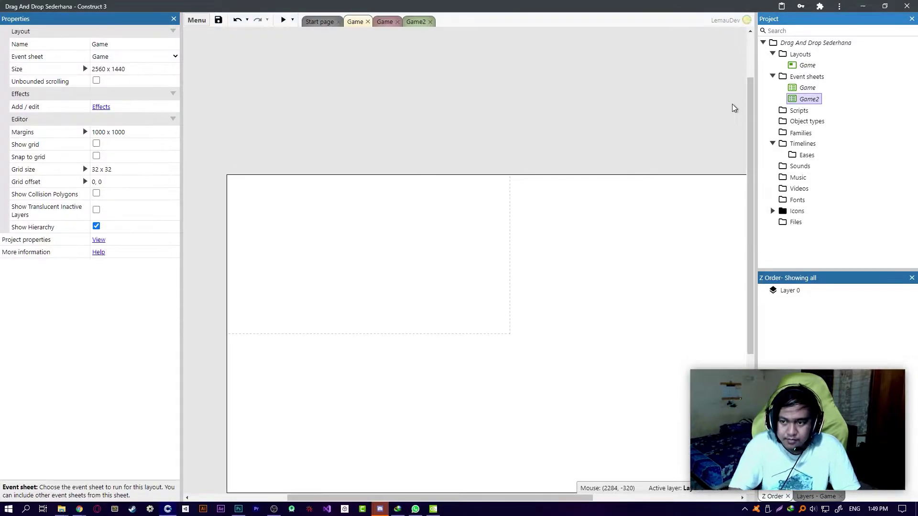
{"action": "key", "text": "Delete"}
{"action": "left_click", "coordinate": [473, 271]}
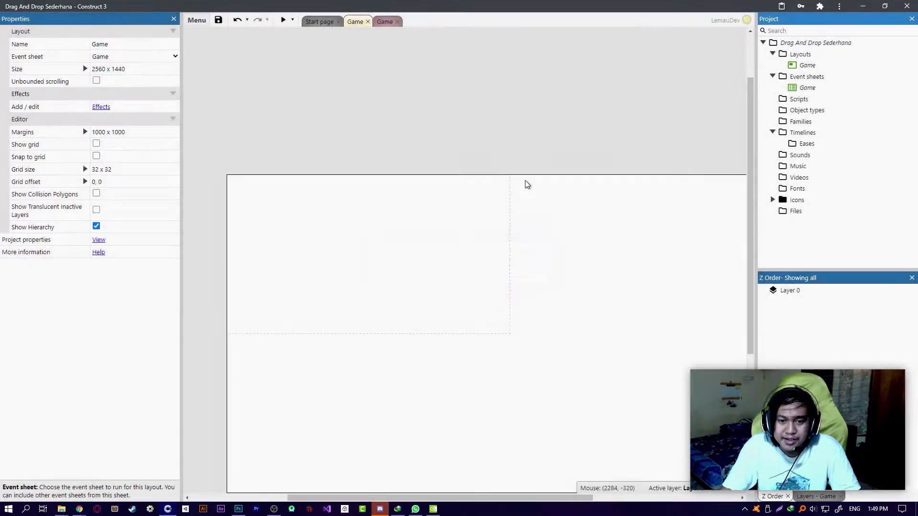
Set the Game layout's size to 1280 wide by 720 high
{"action": "scroll", "coordinate": [483, 169], "scroll_direction": "down", "scroll_amount": 2, "text": "ctrl"}
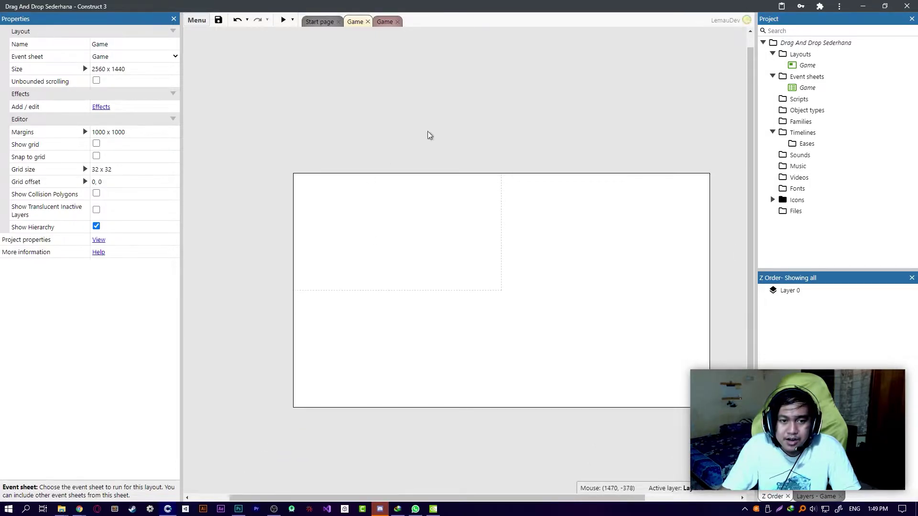
{"action": "left_click", "coordinate": [807, 65]}
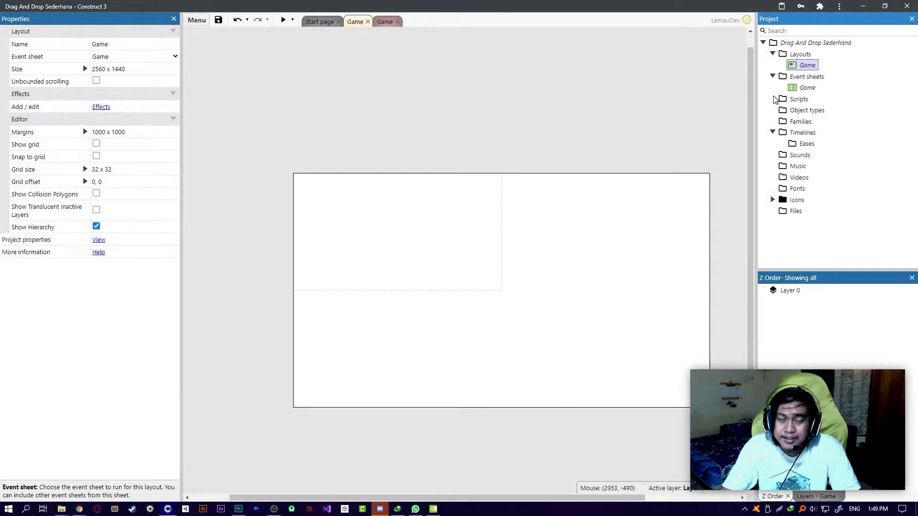
{"action": "left_click", "coordinate": [85, 69]}
{"action": "left_click", "coordinate": [110, 82]}
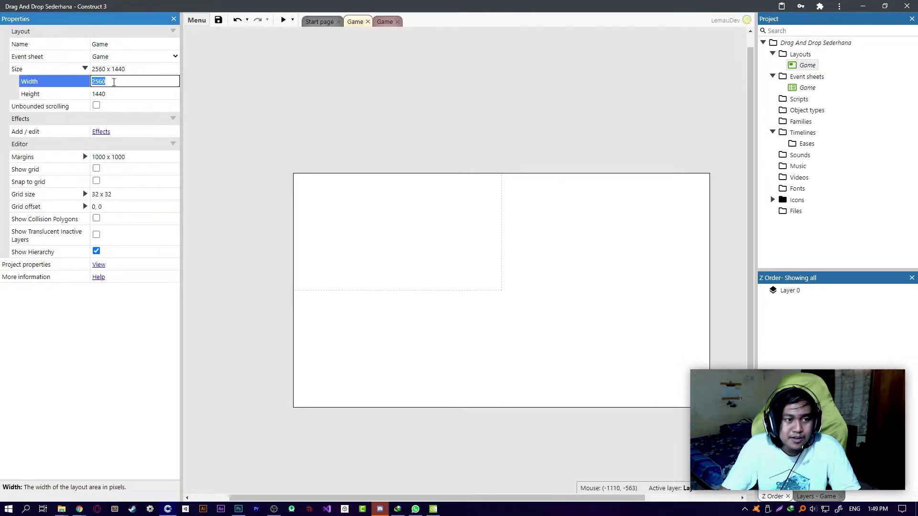
{"action": "left_click", "coordinate": [110, 95]}
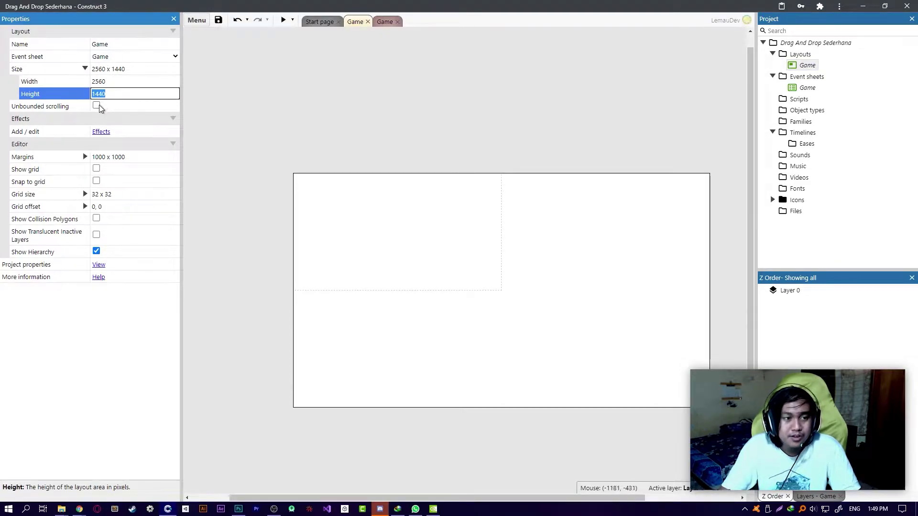
{"action": "left_click", "coordinate": [113, 83]}
{"action": "type", "text": "1280"}
{"action": "key", "text": "Tab"}
{"action": "type", "text": "720"}
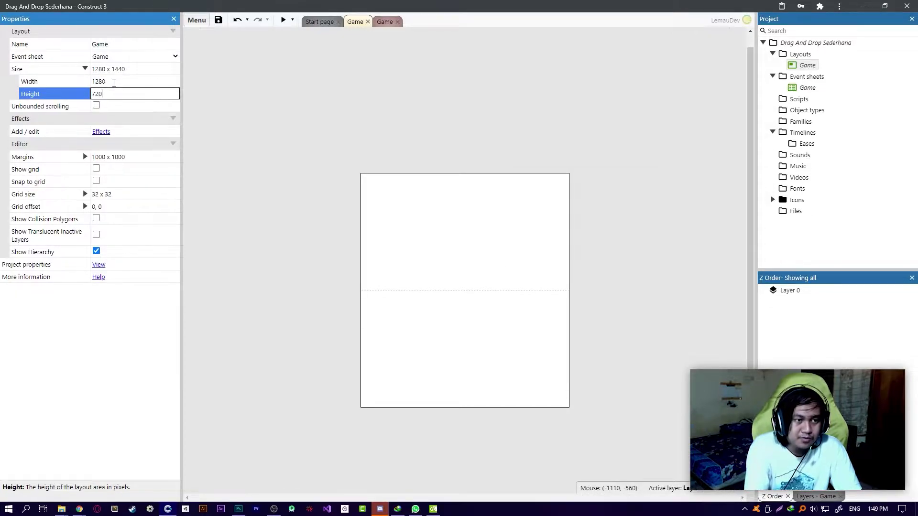
{"action": "key", "text": "Tab"}
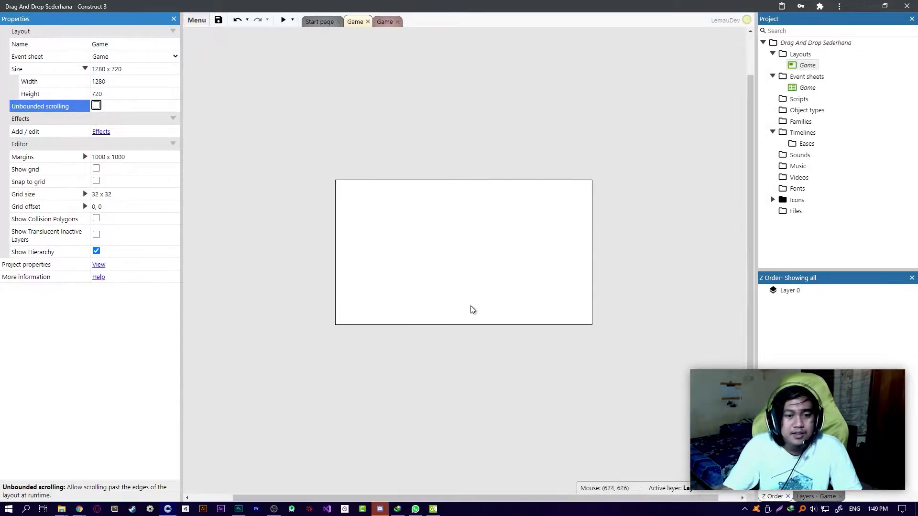
Try a width of 2560 for the Game layout, look across its whole area, and undo the width change
{"action": "scroll", "coordinate": [403, 355], "scroll_direction": "up", "scroll_amount": 3, "text": "ctrl"}
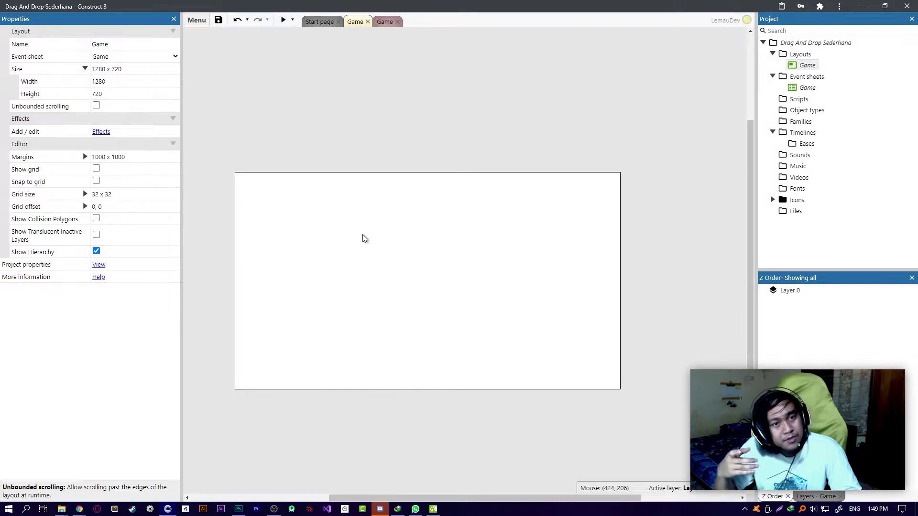
{"action": "scroll", "coordinate": [365, 238], "scroll_direction": "down", "scroll_amount": 3, "text": "ctrl"}
{"action": "left_click", "coordinate": [116, 82]}
{"action": "type", "text": "2560"}
{"action": "key", "text": "Tab"}
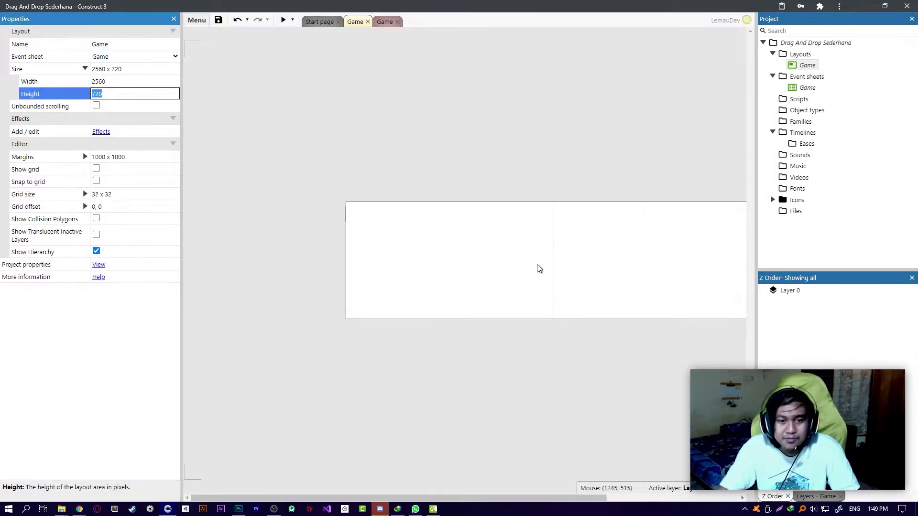
{"action": "scroll", "coordinate": [445, 225], "scroll_direction": "up", "scroll_amount": 3, "text": "ctrl"}
{"action": "middle_click_drag", "start_coordinate": [416, 238], "coordinate": [471, 259]}
{"action": "middle_click_drag", "start_coordinate": [364, 268], "coordinate": [174, 256]}
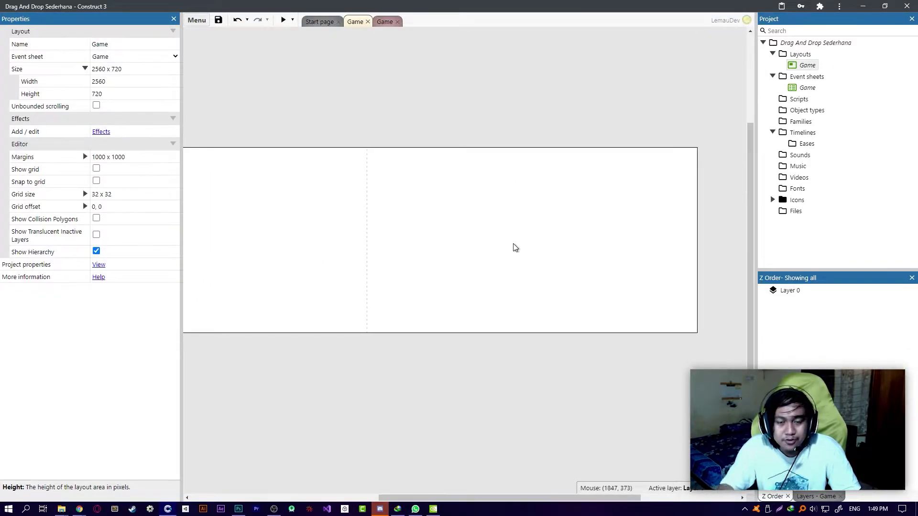
{"action": "middle_click_drag", "start_coordinate": [380, 209], "coordinate": [508, 231]}
{"action": "key", "text": "ctrl+z"}
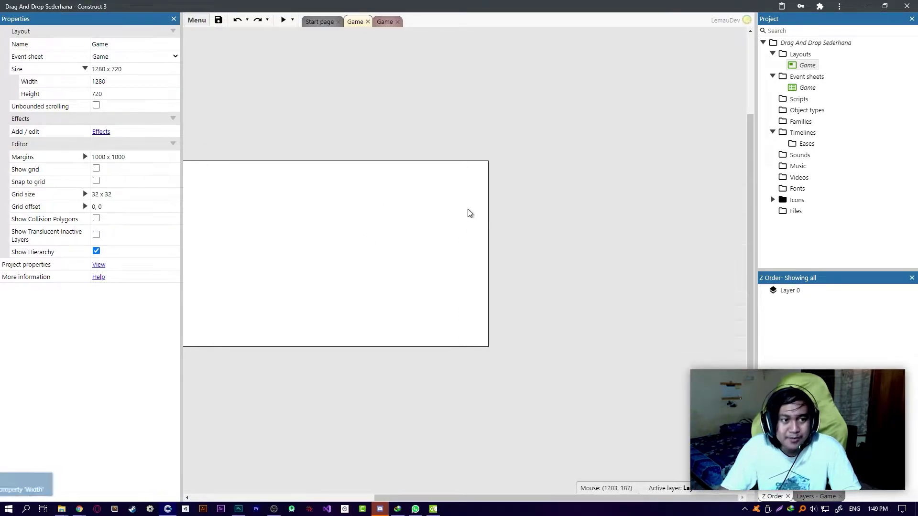
Enable unbounded scrolling for the Game layout
{"action": "middle_click_drag", "start_coordinate": [349, 181], "coordinate": [378, 188]}
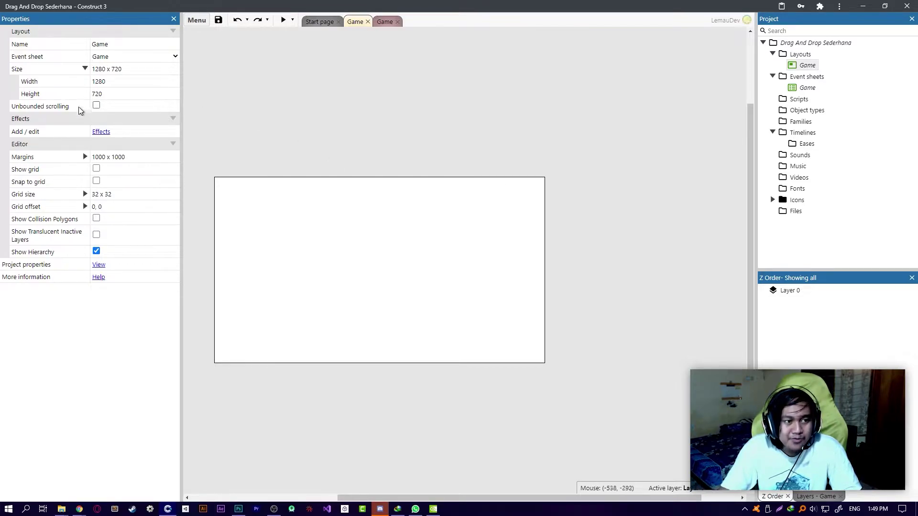
{"action": "left_click", "coordinate": [96, 106]}
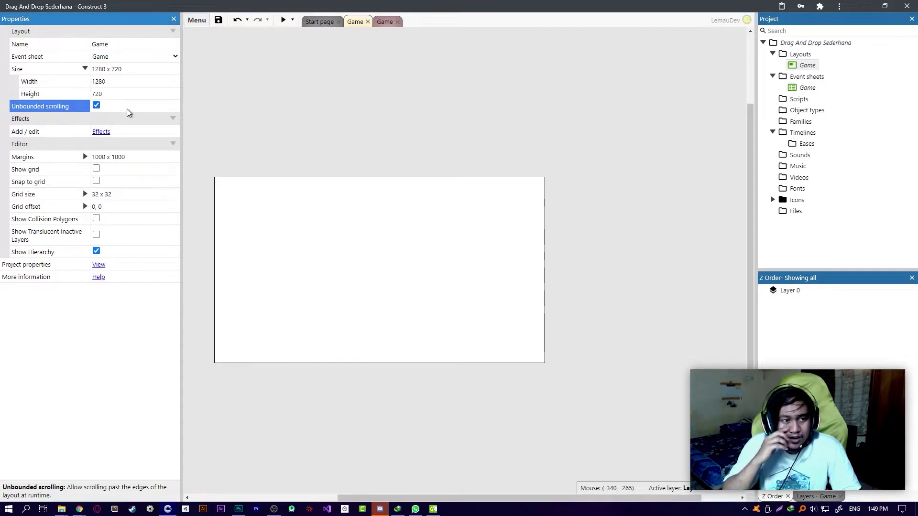
Examine the project's viewport and display properties alongside the Game layout's size settings
{"action": "left_click", "coordinate": [784, 44]}
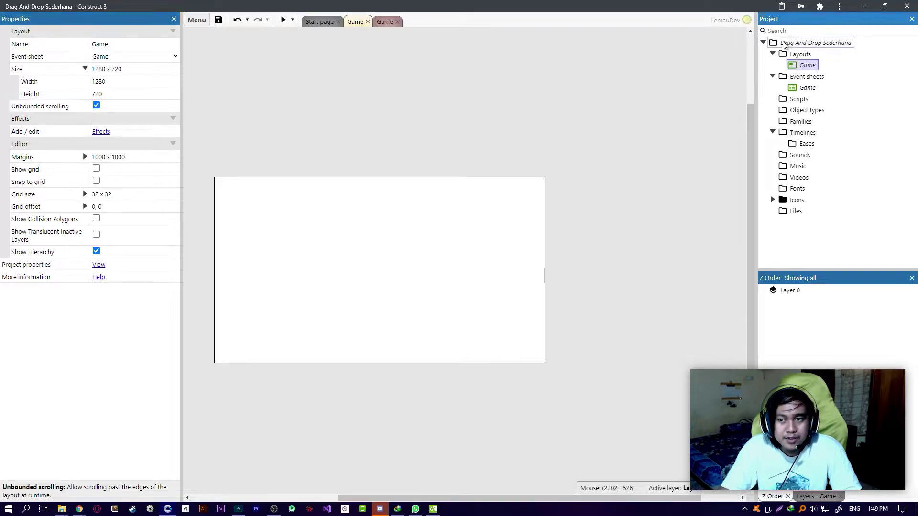
{"action": "left_click", "coordinate": [422, 145]}
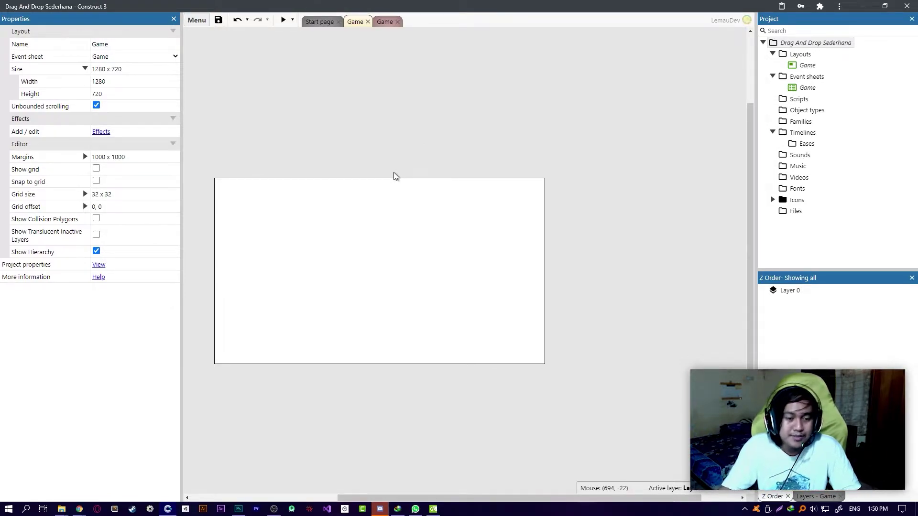
{"action": "middle_click_drag", "start_coordinate": [389, 164], "coordinate": [402, 159]}
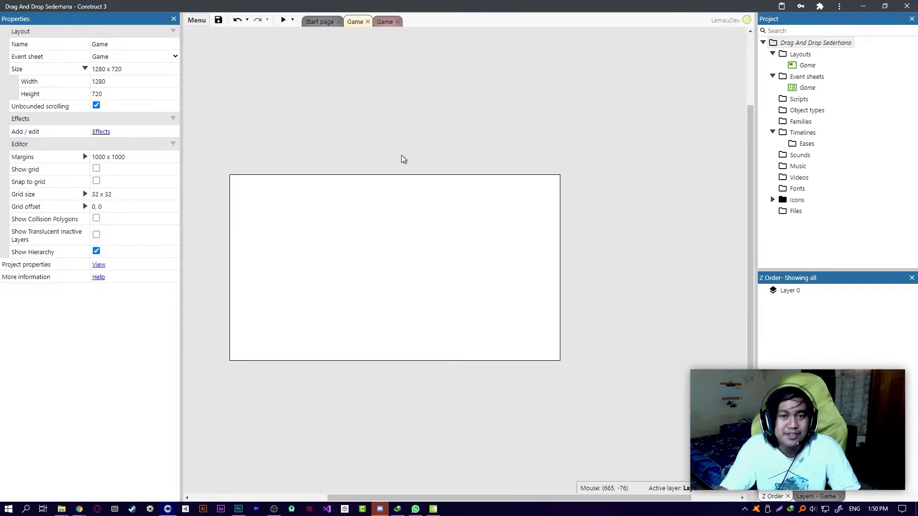
{"action": "scroll", "coordinate": [391, 117], "scroll_direction": "up", "scroll_amount": 2, "text": "ctrl"}
{"action": "left_click", "coordinate": [784, 44]}
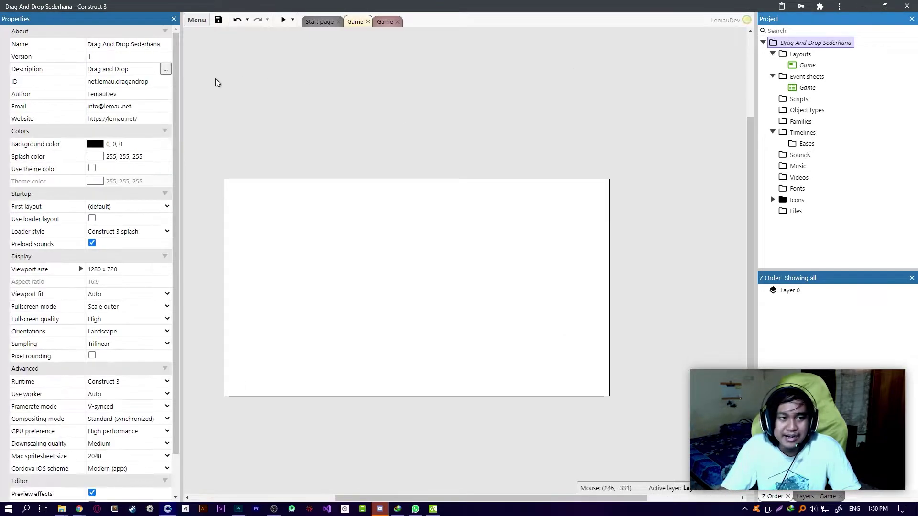
{"action": "left_click", "coordinate": [425, 202]}
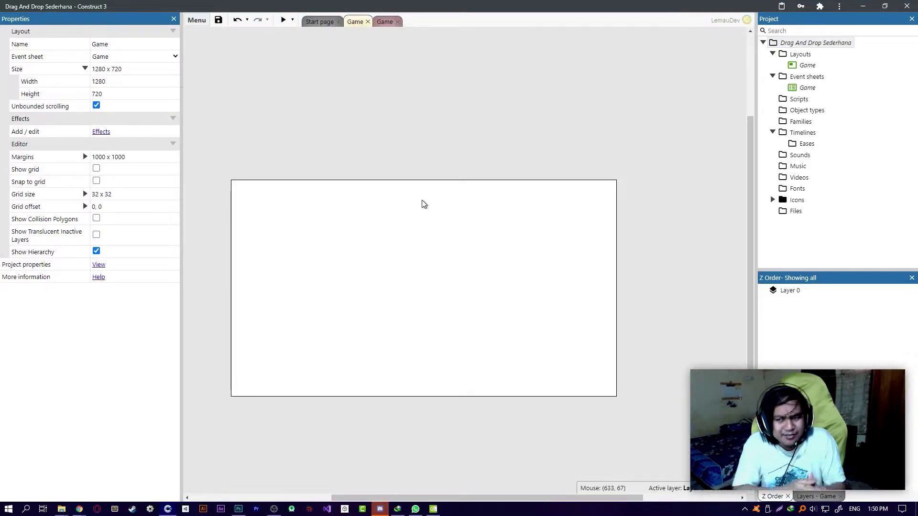
{"action": "scroll", "coordinate": [426, 210], "scroll_direction": "down", "scroll_amount": 1}
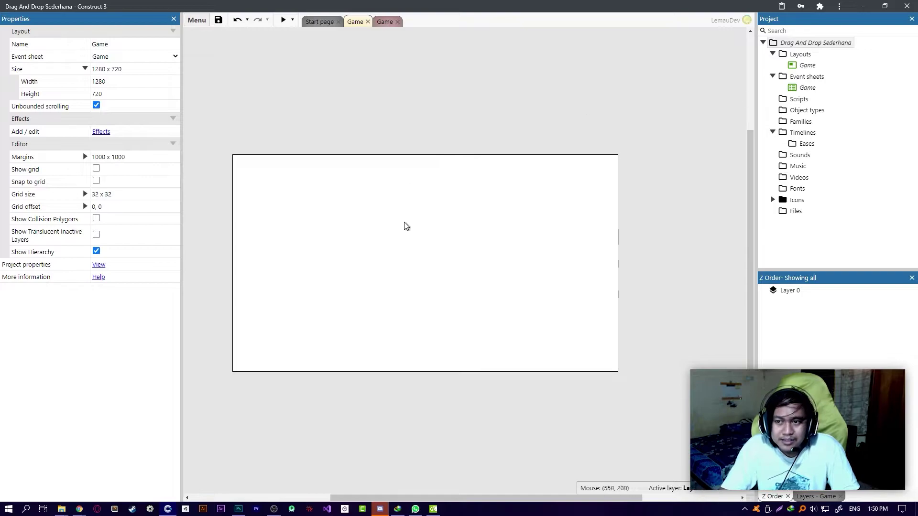
{"action": "scroll", "coordinate": [400, 211], "scroll_direction": "up", "scroll_amount": 1, "text": "ctrl"}
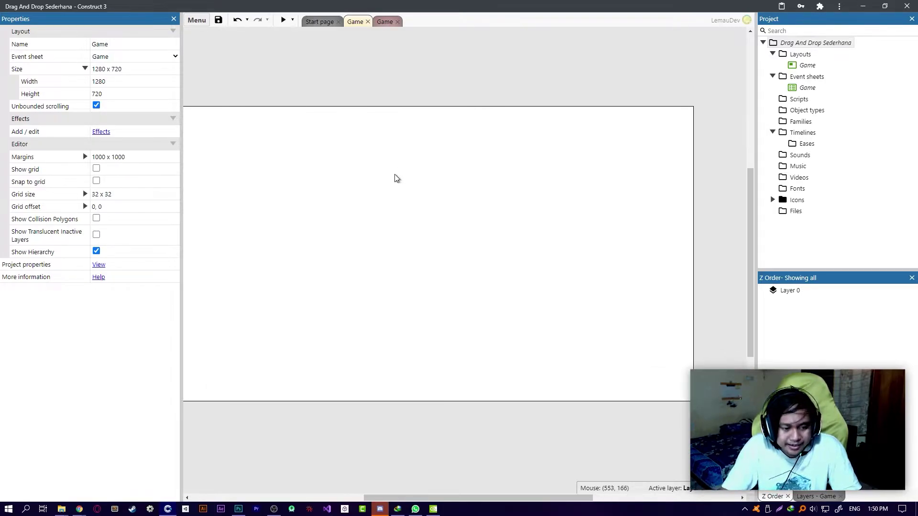
{"action": "left_click", "coordinate": [794, 291]}
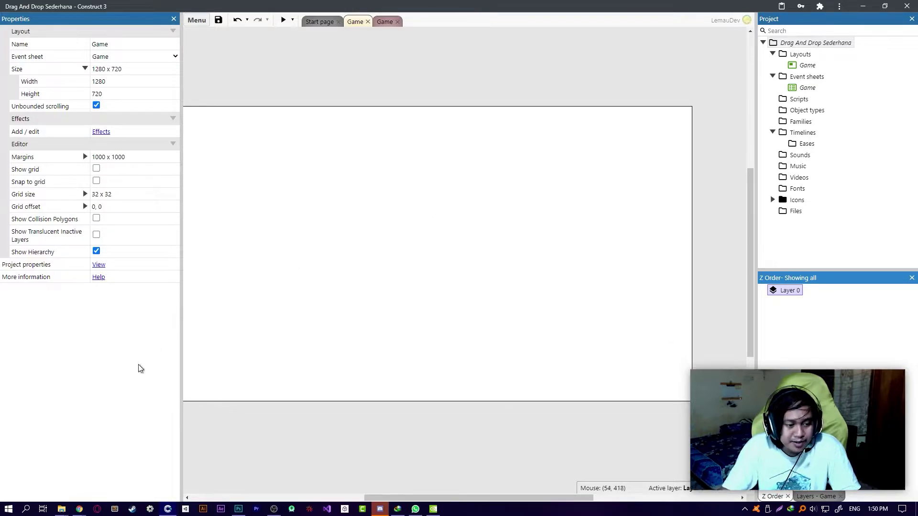
Switch to File Explorer and open the Assets folder inside flat-design-farm-animal-collection
{"action": "mouse_move", "coordinate": [59, 510]}
{"action": "left_click", "coordinate": [127, 464]}
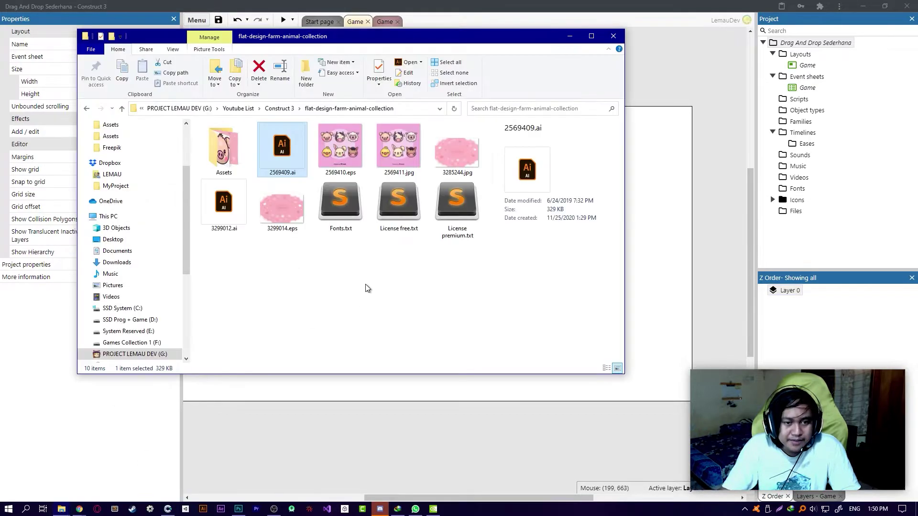
{"action": "double_click", "coordinate": [215, 158]}
{"action": "left_click", "coordinate": [344, 151]}
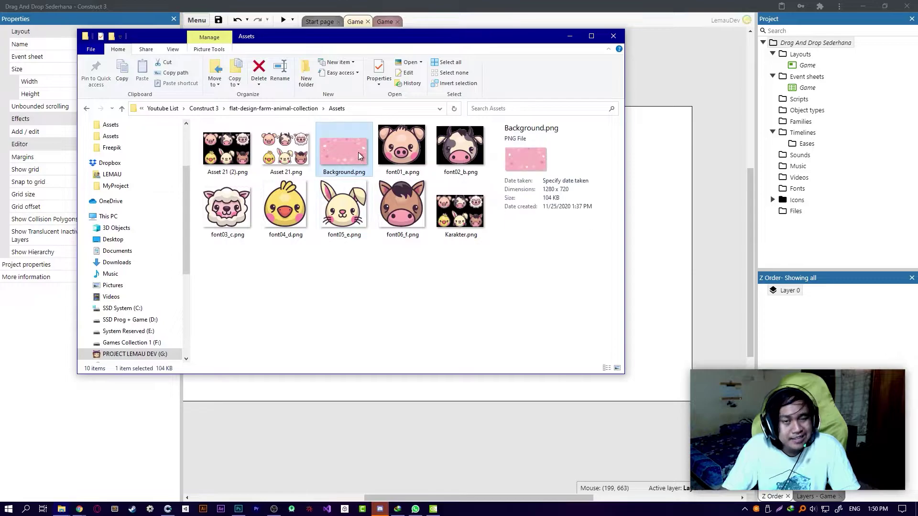
{"action": "left_click", "coordinate": [397, 298]}
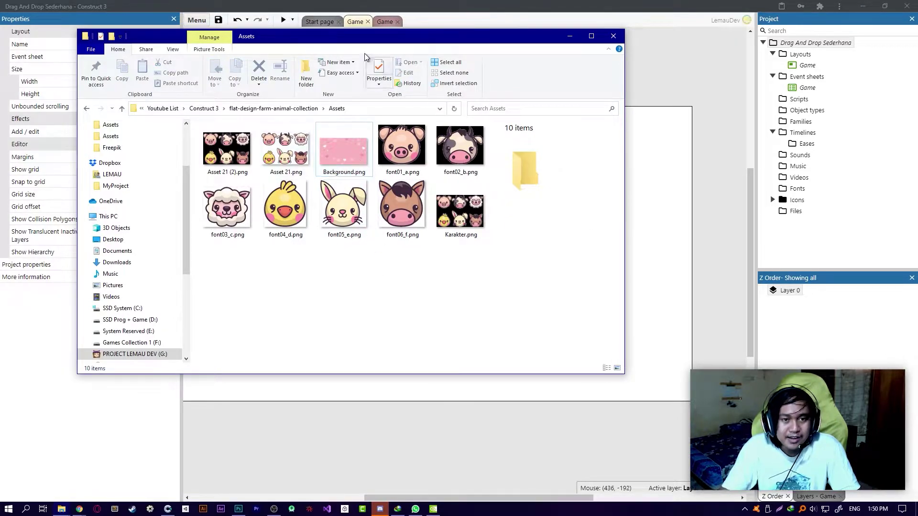
Import Background.png from the Assets folder into the Game layout as a sprite
{"action": "left_click_drag", "start_coordinate": [342, 44], "coordinate": [359, 61]}
{"action": "left_click", "coordinate": [369, 184]}
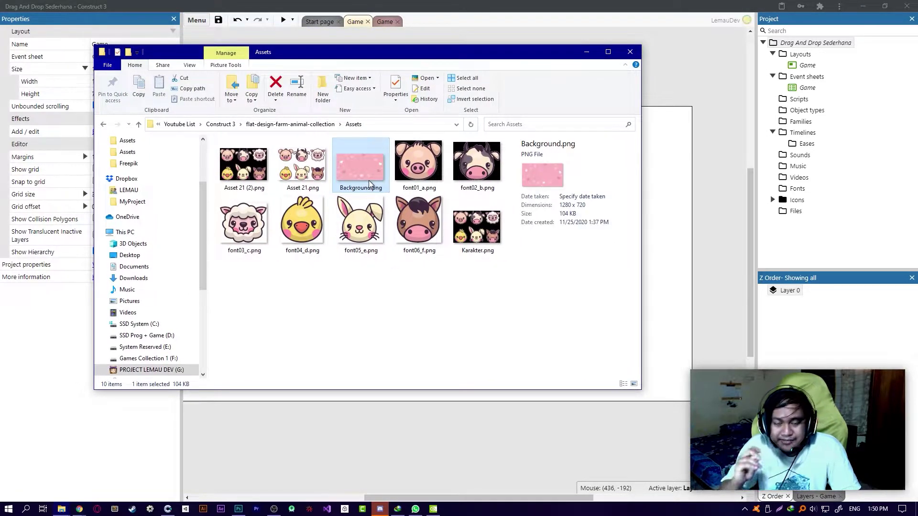
{"action": "left_click_drag", "start_coordinate": [369, 184], "coordinate": [665, 168]}
{"action": "scroll", "coordinate": [594, 215], "scroll_direction": "down", "scroll_amount": 3, "text": "ctrl"}
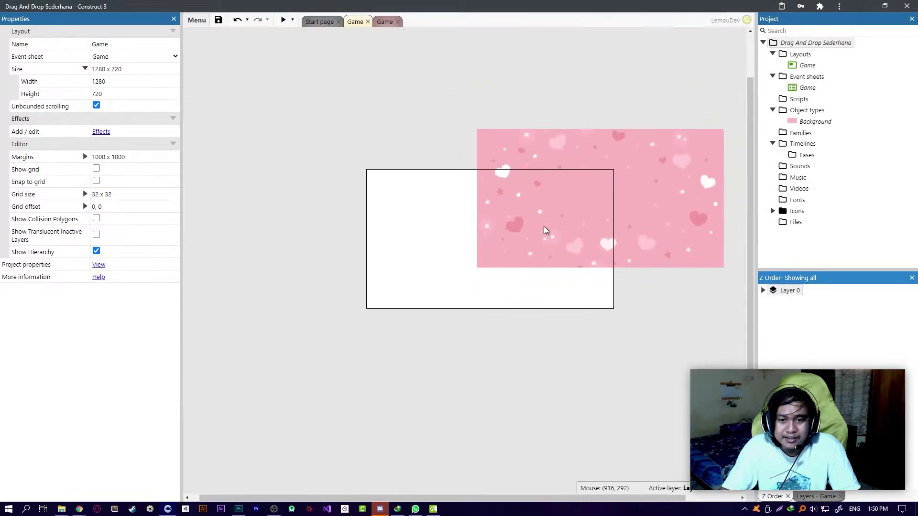
Centre the Background sprite over the layout at 640, 345 and enlarge it to about 1445 x 813 so it covers the frame
{"action": "left_click", "coordinate": [572, 243]}
{"action": "left_click_drag", "start_coordinate": [572, 244], "coordinate": [566, 250]}
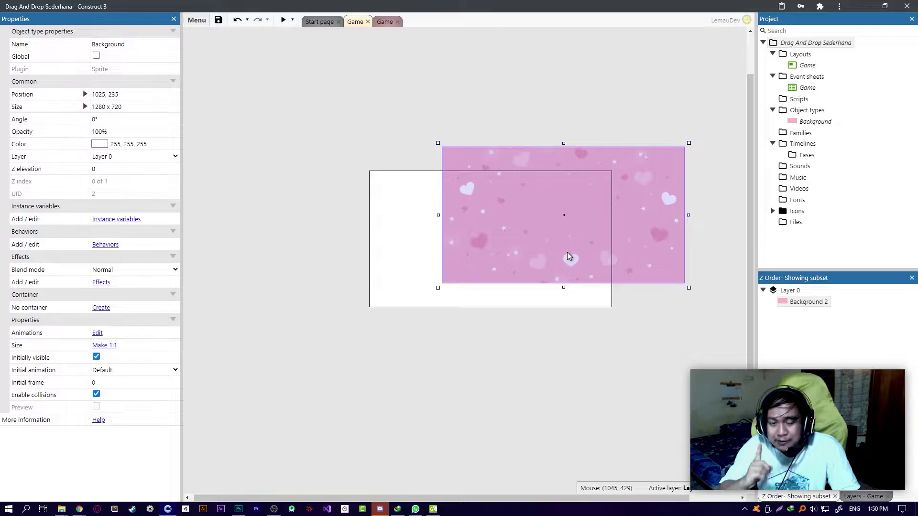
{"action": "key", "text": "x"}
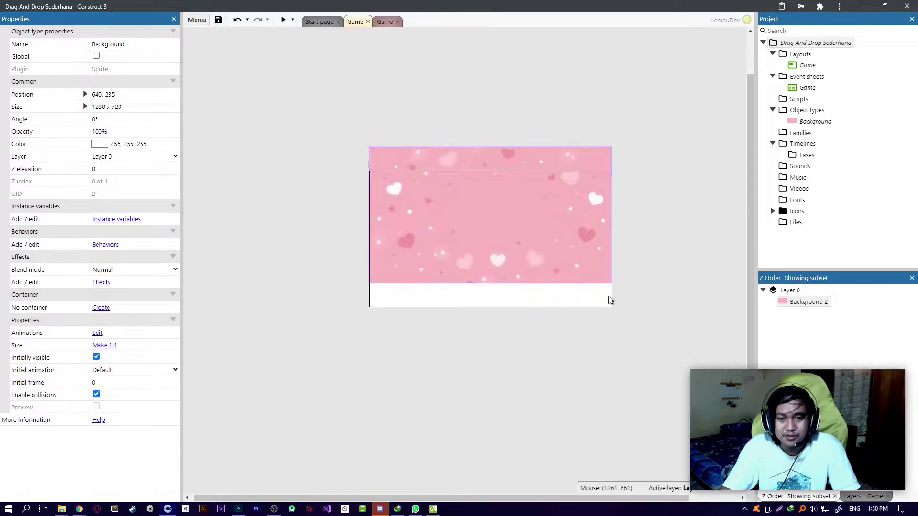
{"action": "scroll", "coordinate": [481, 295], "scroll_direction": "up", "scroll_amount": 3, "text": "ctrl"}
{"action": "left_click_drag", "start_coordinate": [590, 118], "coordinate": [636, 98]}
{"action": "key", "text": "x"}
{"action": "left_click_drag", "start_coordinate": [496, 236], "coordinate": [494, 276], "text": "shift"}
{"action": "left_click", "coordinate": [650, 221]}
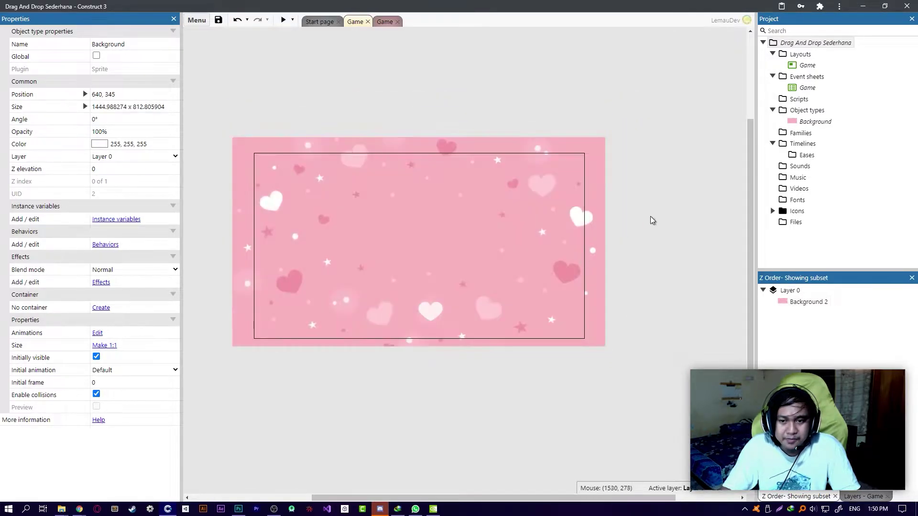
{"action": "scroll", "coordinate": [470, 255], "scroll_direction": "up", "scroll_amount": 3, "text": "ctrl"}
{"action": "scroll", "coordinate": [482, 241], "scroll_direction": "down", "scroll_amount": 1, "text": "ctrl"}
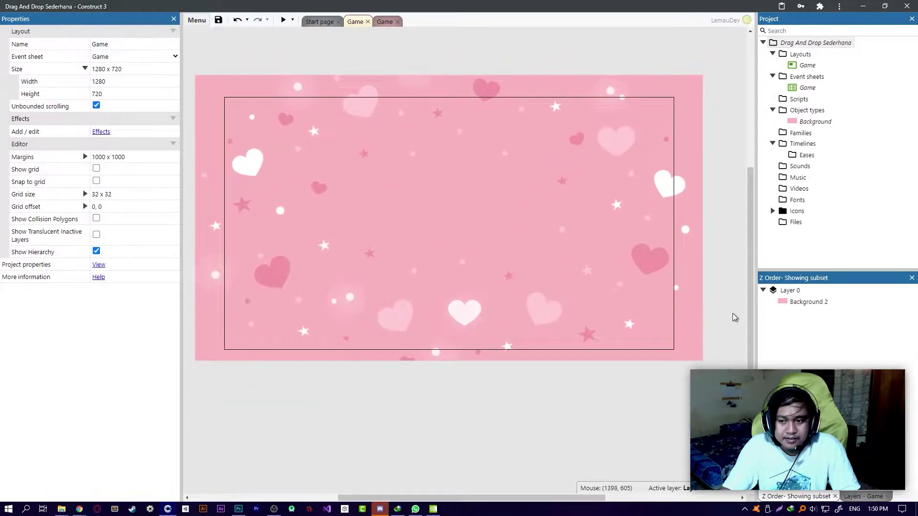
Select the contents of Layer 0 in the Z order list and collapse the layer
{"action": "left_click", "coordinate": [785, 293]}
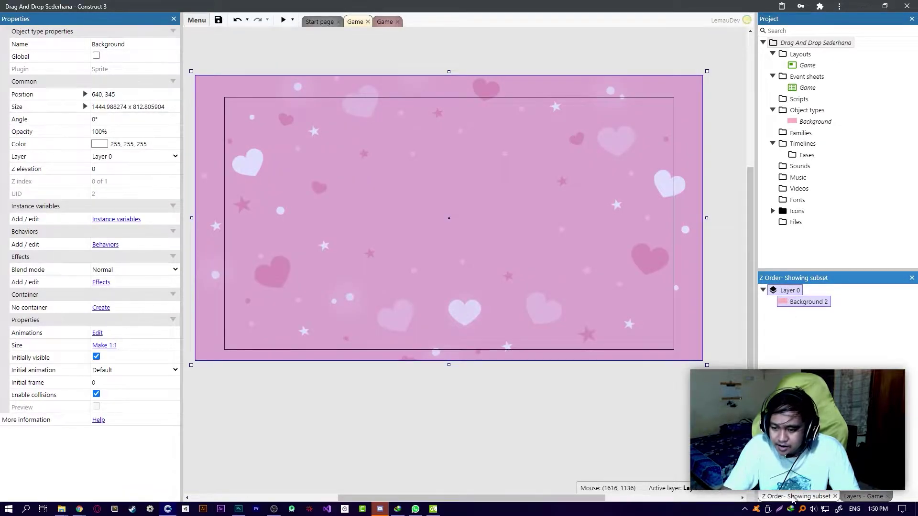
{"action": "double_click", "coordinate": [793, 293]}
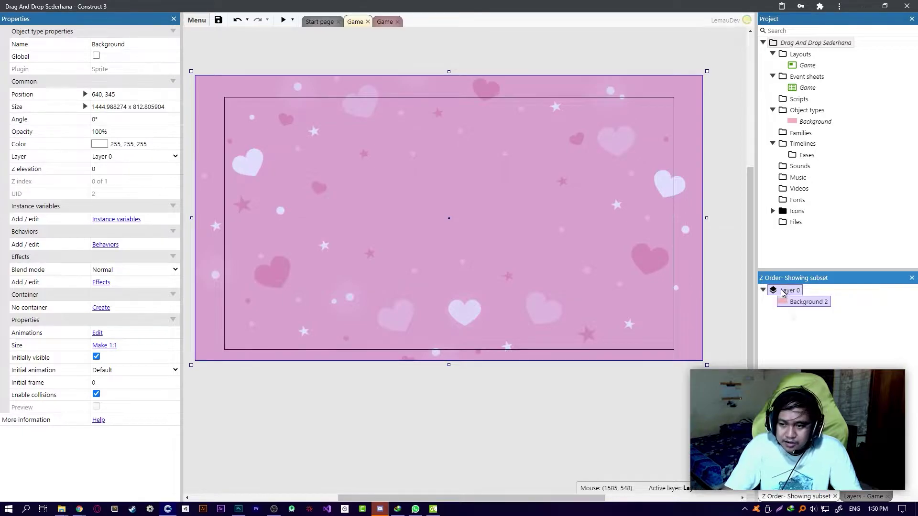
{"action": "double_click", "coordinate": [774, 292]}
{"action": "double_click", "coordinate": [775, 292]}
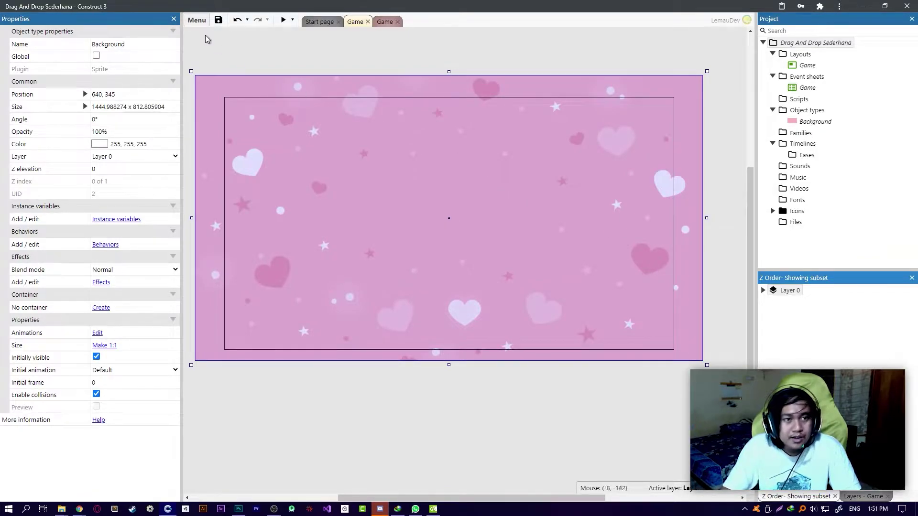
Hide the Layers Bar from the workspace
{"action": "left_click", "coordinate": [203, 22]}
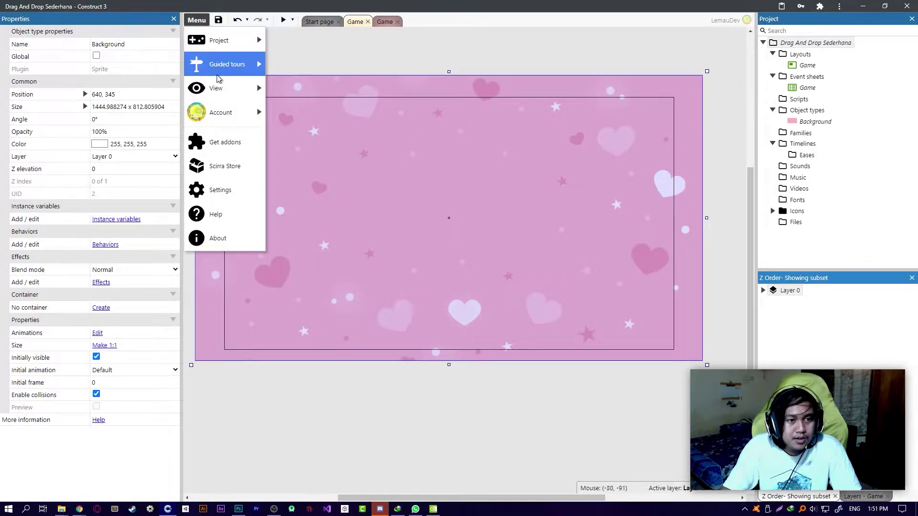
{"action": "mouse_move", "coordinate": [219, 85]}
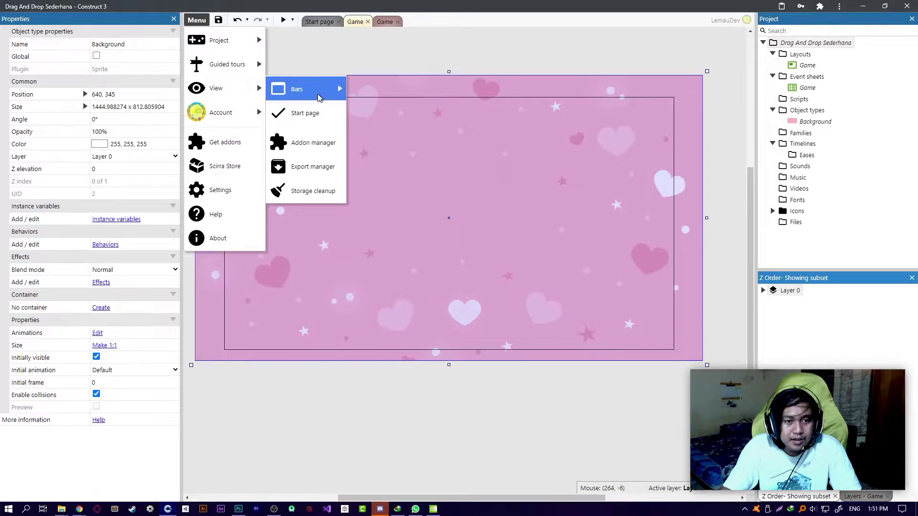
{"action": "mouse_move", "coordinate": [306, 89]}
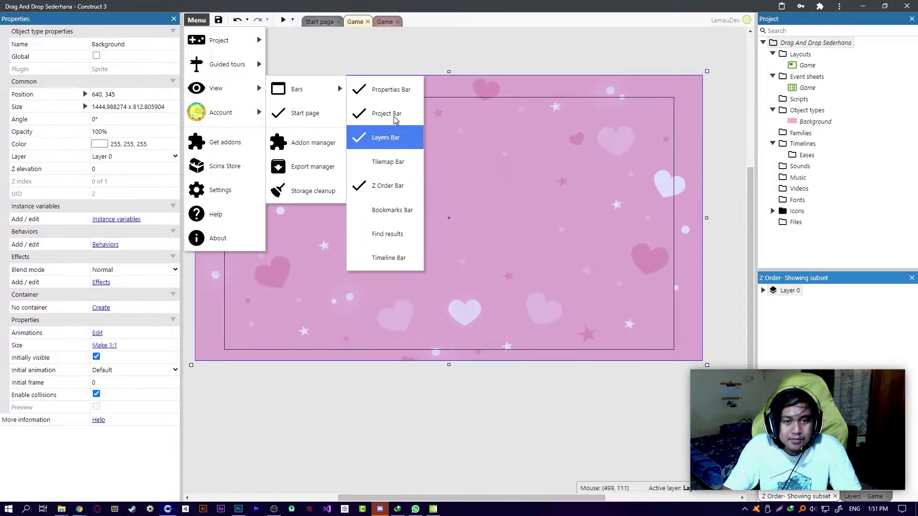
{"action": "left_click", "coordinate": [381, 137]}
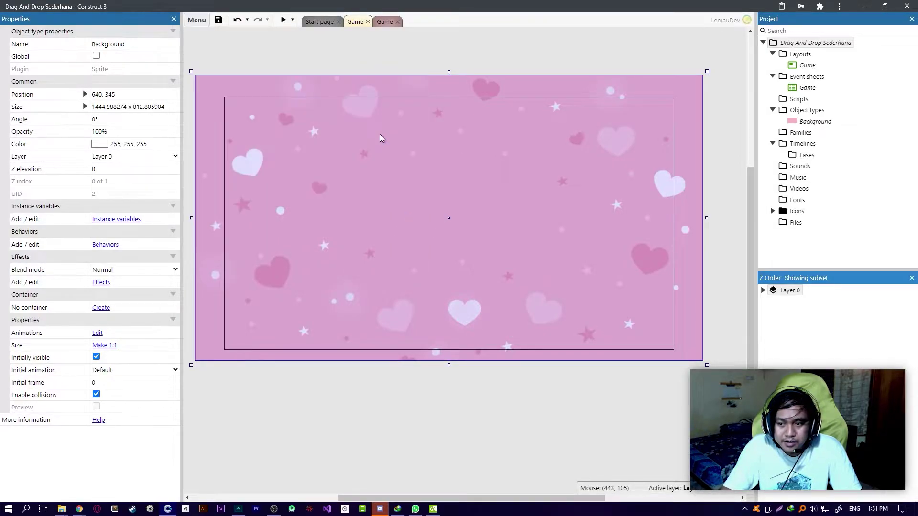
Restore the Layers Bar and bring the Game layout's layer list into view
{"action": "left_click", "coordinate": [196, 20]}
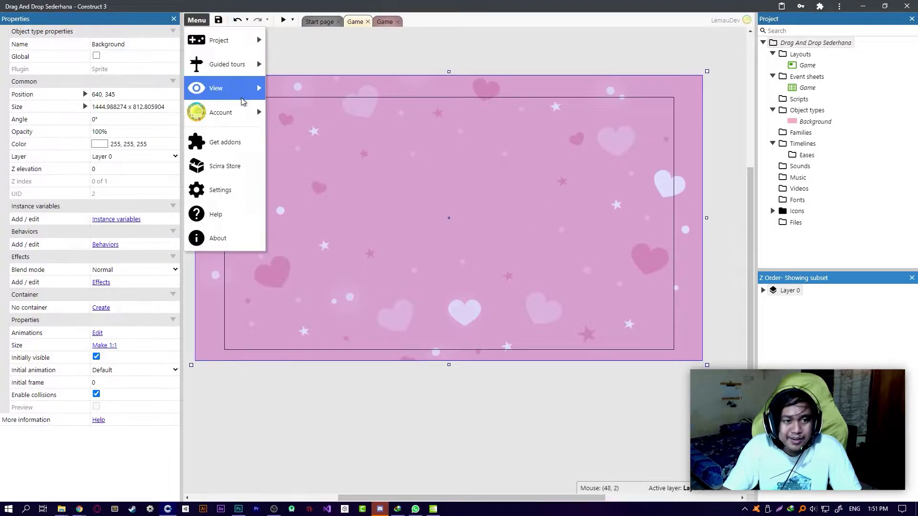
{"action": "mouse_move", "coordinate": [242, 95]}
{"action": "mouse_move", "coordinate": [308, 89]}
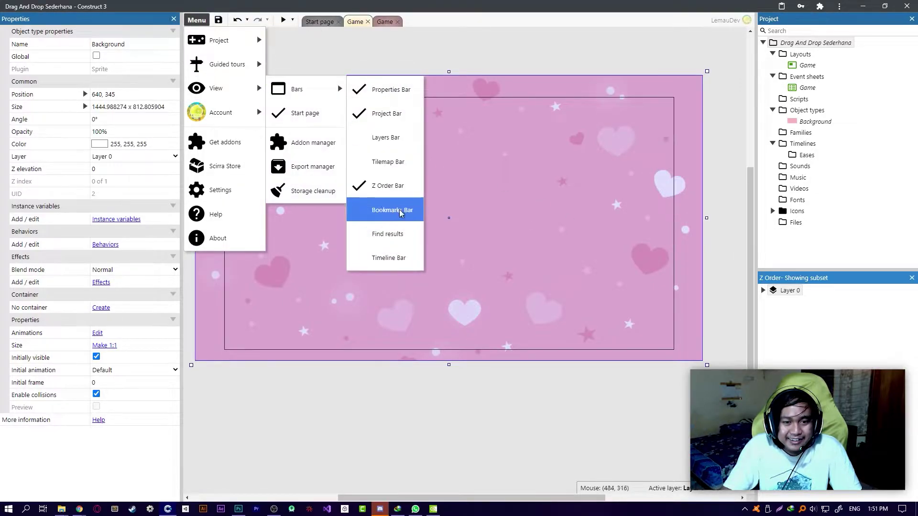
{"action": "left_click", "coordinate": [389, 145]}
{"action": "left_click_drag", "start_coordinate": [99, 70], "coordinate": [856, 399]}
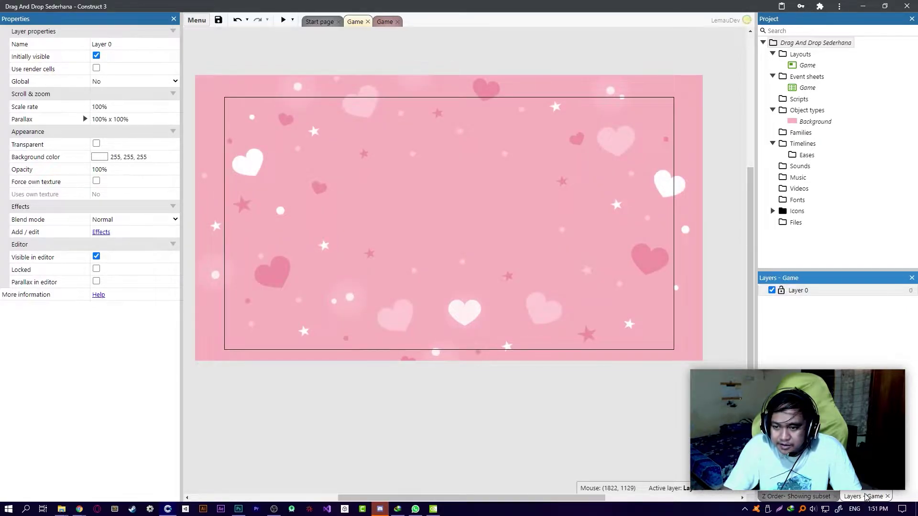
Rename Layer 0 of the Game layout as Background
{"action": "double_click", "coordinate": [796, 290]}
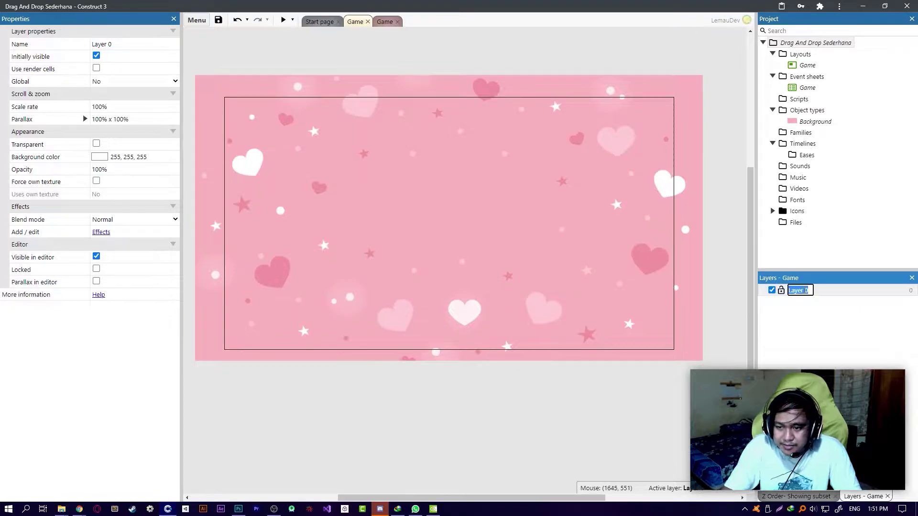
{"action": "type", "text": "Ba"}
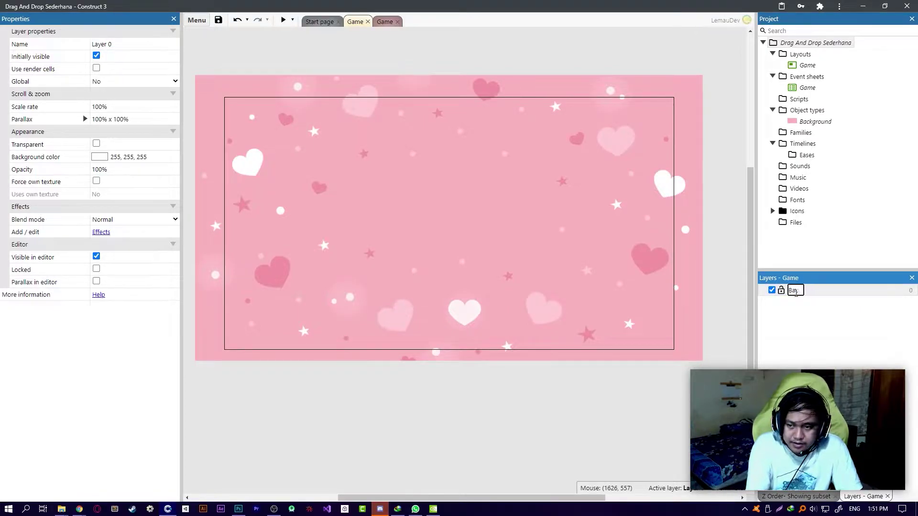
{"action": "type", "text": "ckgckground"}
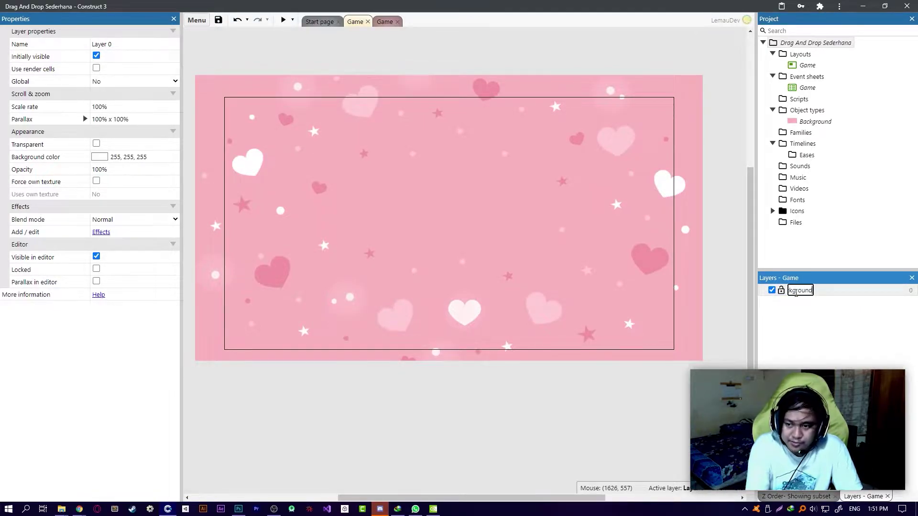
{"action": "key", "text": "Return"}
Add a layer above Background and name it GameUtama
{"action": "right_click", "coordinate": [787, 344]}
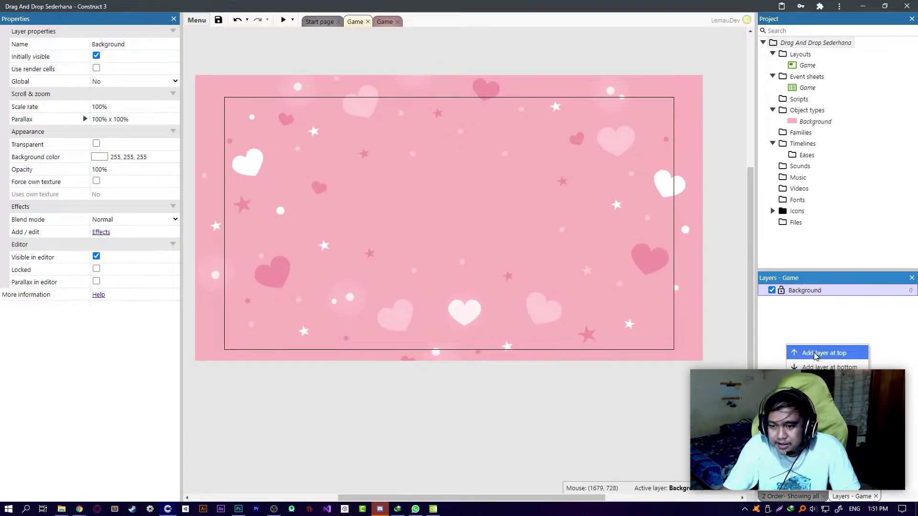
{"action": "left_click", "coordinate": [815, 356]}
{"action": "type", "text": "Gam"}
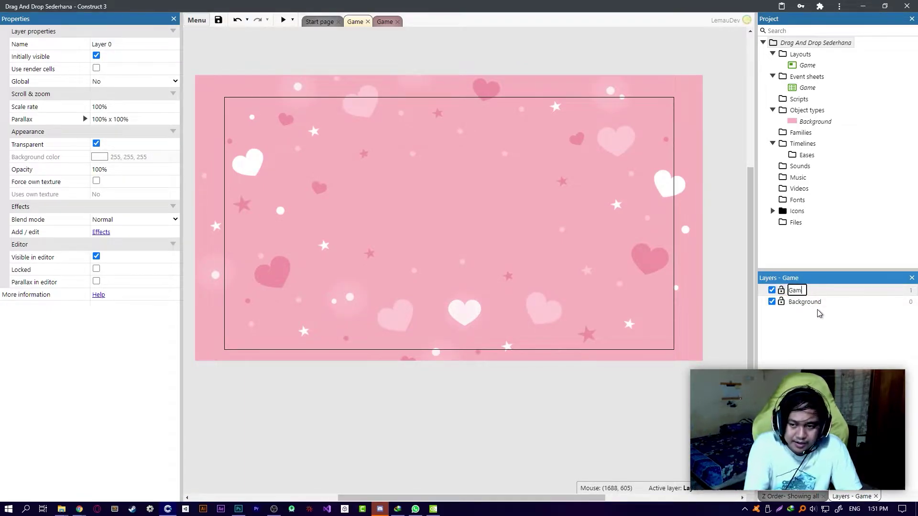
{"action": "type", "text": "eUIama"}
{"action": "key", "text": "Return"}
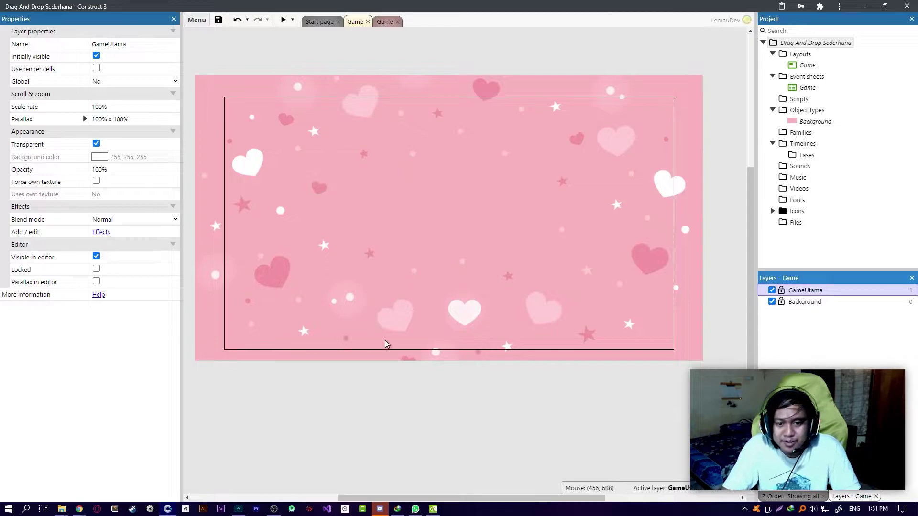
Import the pig image font01_a.png from the Assets folder into the Game layout as a sprite on the GameUtama layer
{"action": "middle_click_drag", "start_coordinate": [432, 356], "coordinate": [388, 314]}
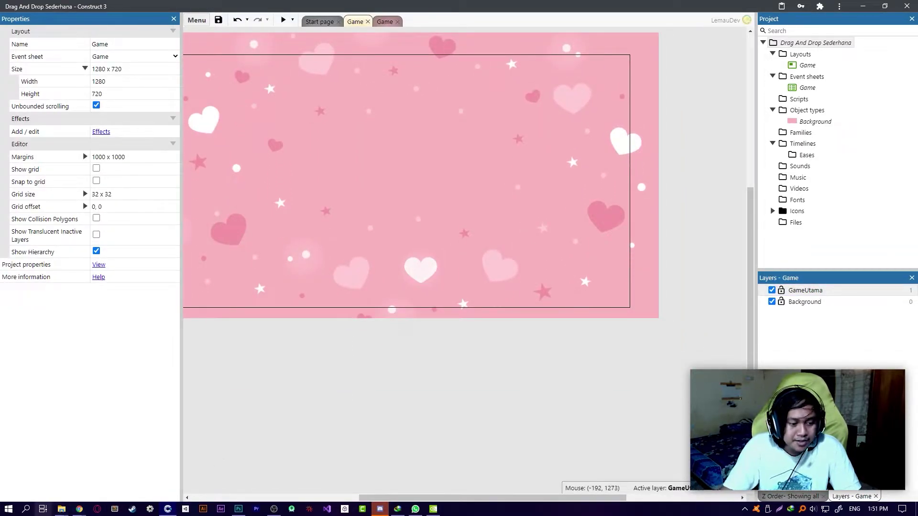
{"action": "mouse_move", "coordinate": [61, 509]}
{"action": "left_click", "coordinate": [139, 478]}
{"action": "left_click", "coordinate": [416, 166]}
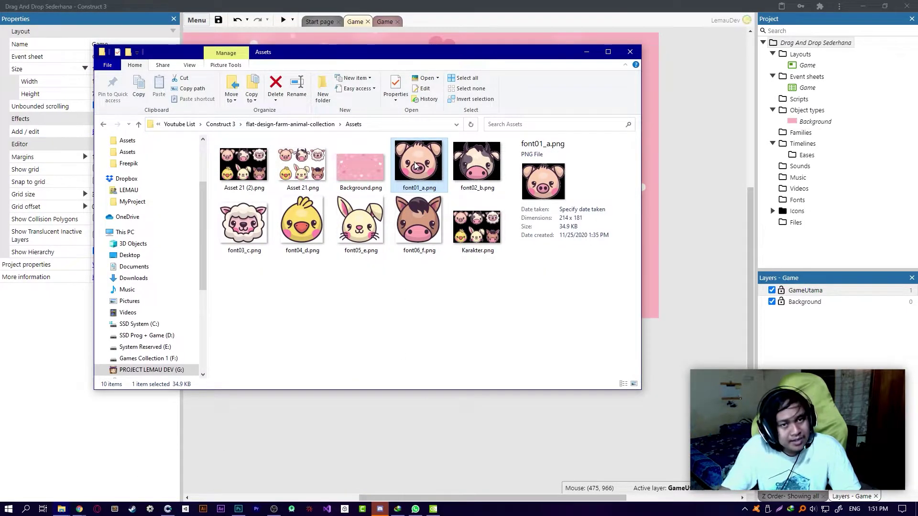
{"action": "left_click", "coordinate": [436, 275]}
{"action": "left_click_drag", "start_coordinate": [423, 166], "coordinate": [496, 192]}
{"action": "key", "text": "alt+Tab"}
{"action": "key", "text": "alt+Tab"}
{"action": "key", "text": "alt+Tab"}
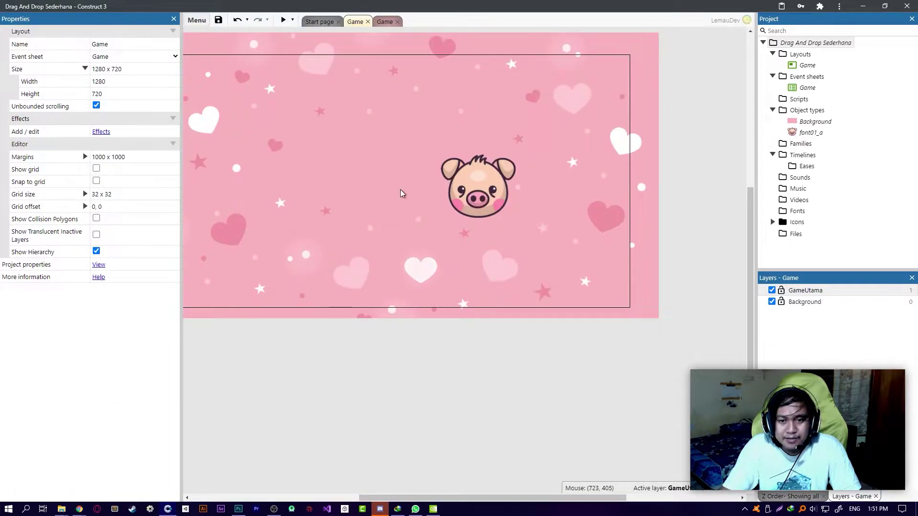
Import the cow image font02_b.png from the Assets folder and place it beside the pig sprite
{"action": "key", "text": "alt+Tab"}
{"action": "key", "text": "alt+Tab"}
{"action": "left_click_drag", "start_coordinate": [481, 178], "coordinate": [409, 146]}
Delete the font01_a and font02_b object types from the project
{"action": "left_click", "coordinate": [477, 190], "text": "shift"}
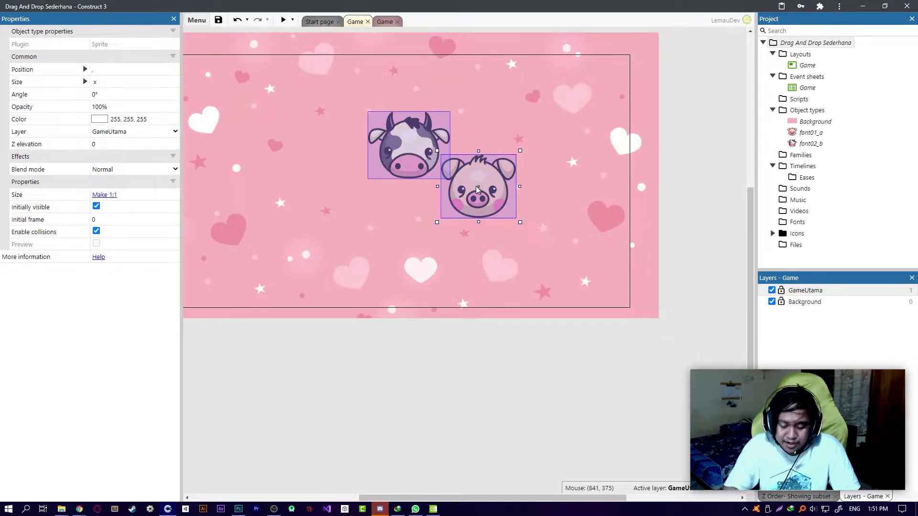
{"action": "left_click", "coordinate": [811, 144]}
{"action": "left_click", "coordinate": [808, 133], "text": "ctrl"}
{"action": "key", "text": "Delete"}
{"action": "key", "text": "Return"}
Import font01_a.png from the Assets folder onto the GameUtama layer and place the pig sprite at about 269, 378
{"action": "key", "text": "alt+Tab"}
{"action": "left_click", "coordinate": [437, 264]}
{"action": "left_click", "coordinate": [397, 163]}
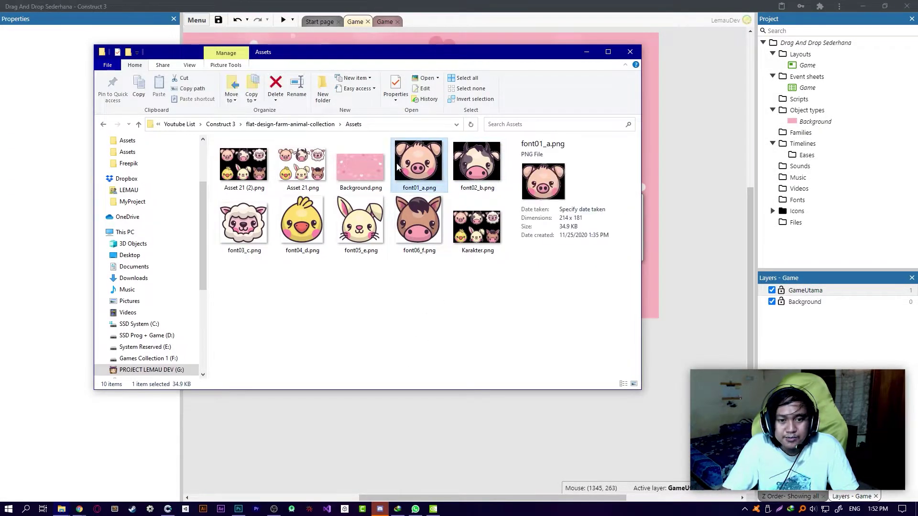
{"action": "left_click", "coordinate": [423, 210], "text": "ctrl"}
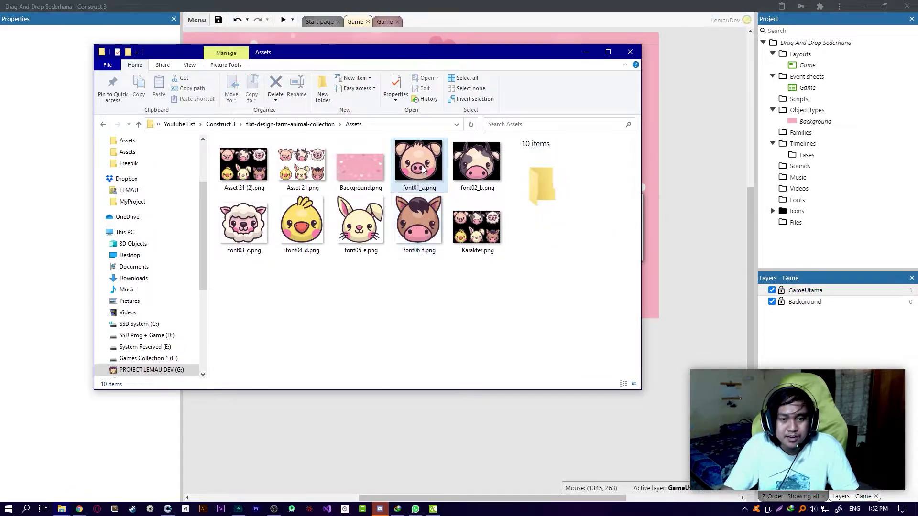
{"action": "left_click", "coordinate": [420, 173], "text": "shift"}
{"action": "left_click_drag", "start_coordinate": [420, 173], "coordinate": [394, 201]}
{"action": "left_click_drag", "start_coordinate": [441, 280], "coordinate": [316, 262]}
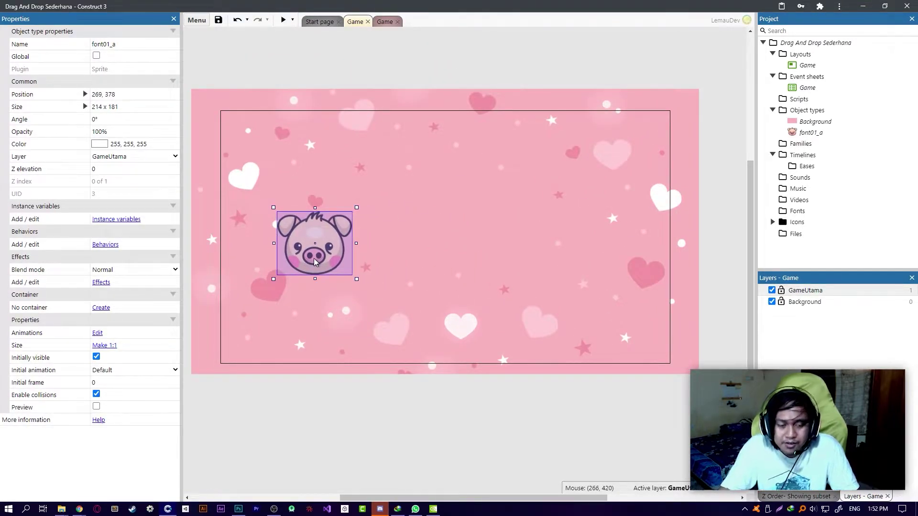
Rename the font01_a object type as Drag
{"action": "middle_click_drag", "start_coordinate": [315, 262], "coordinate": [322, 273]}
{"action": "scroll", "coordinate": [323, 272], "scroll_direction": "up", "scroll_amount": 1, "text": "ctrl"}
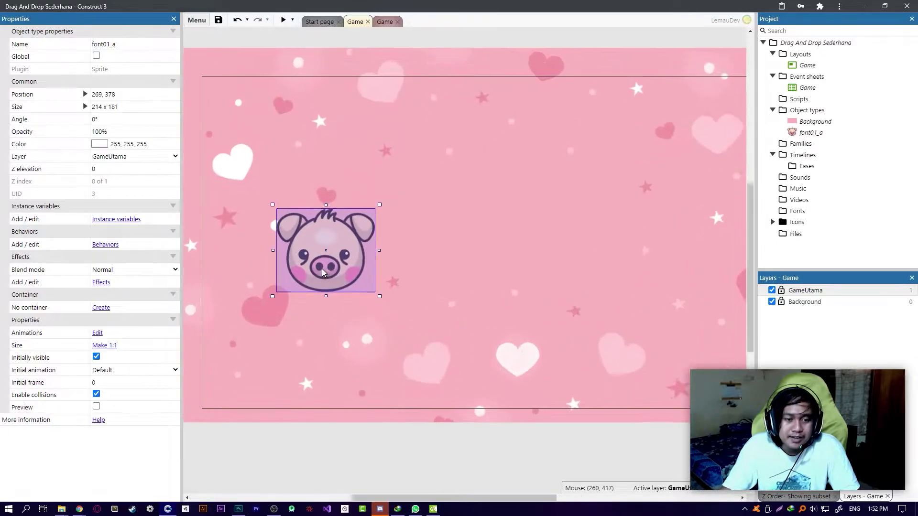
{"action": "scroll", "coordinate": [344, 270], "scroll_direction": "down", "scroll_amount": 3, "text": "ctrl"}
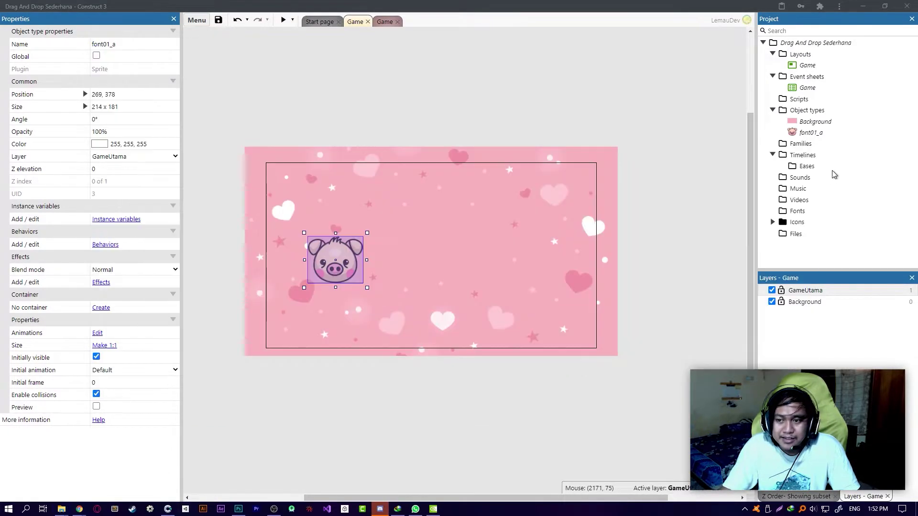
{"action": "left_click", "coordinate": [812, 133]}
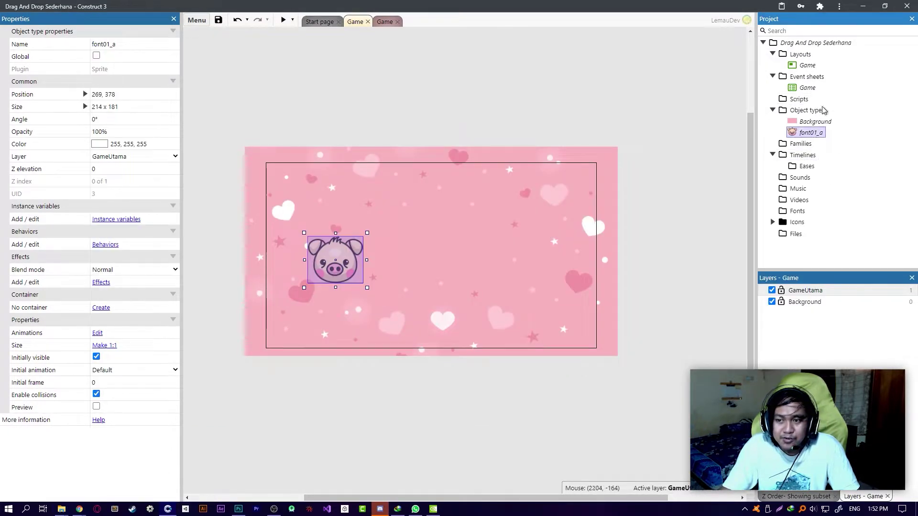
{"action": "left_click", "coordinate": [815, 134]}
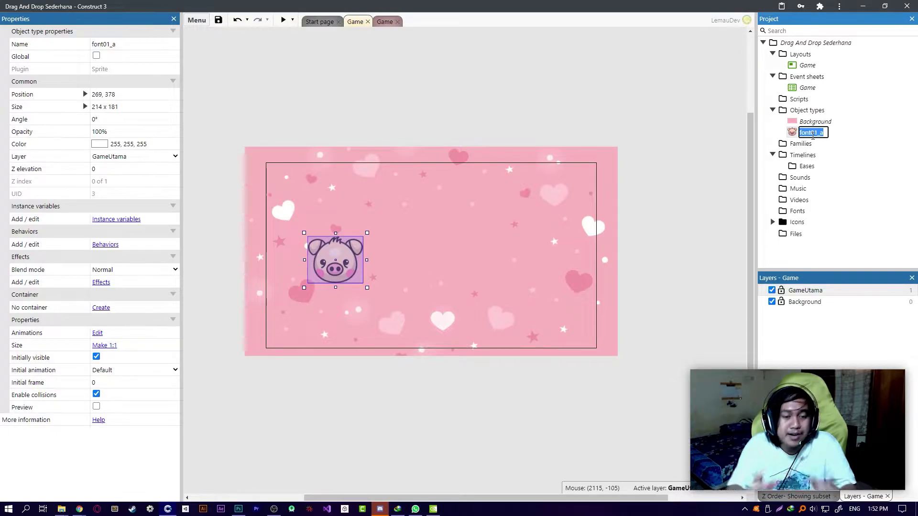
{"action": "type", "text": "Drag"}
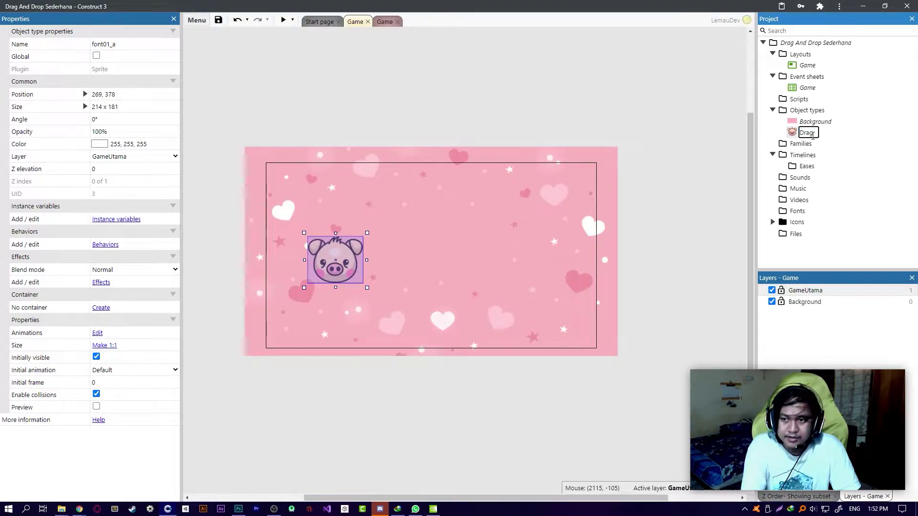
{"action": "key", "text": "Return"}
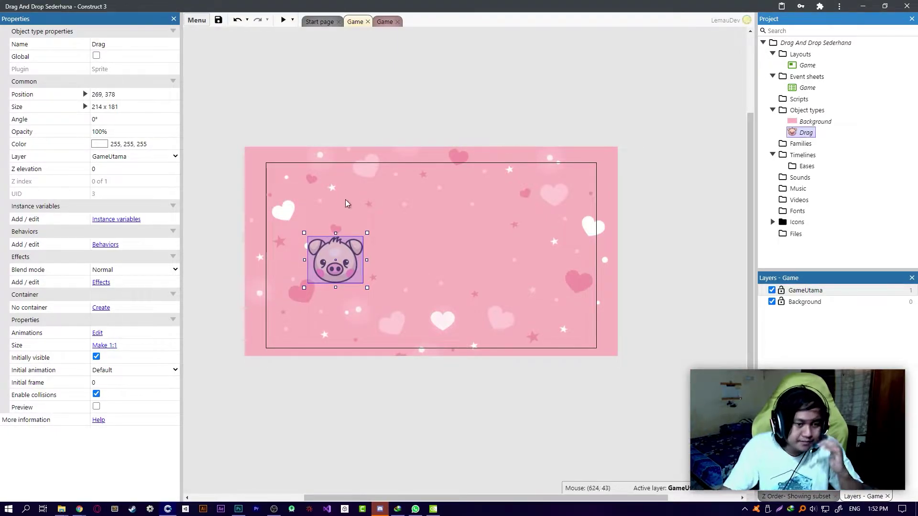
Move the Drag sprite toward the middle of the layout, to about 573, 332
{"action": "scroll", "coordinate": [381, 191], "scroll_direction": "up", "scroll_amount": 2, "text": "ctrl"}
{"action": "scroll", "coordinate": [316, 289], "scroll_direction": "down", "scroll_amount": 3, "text": "ctrl"}
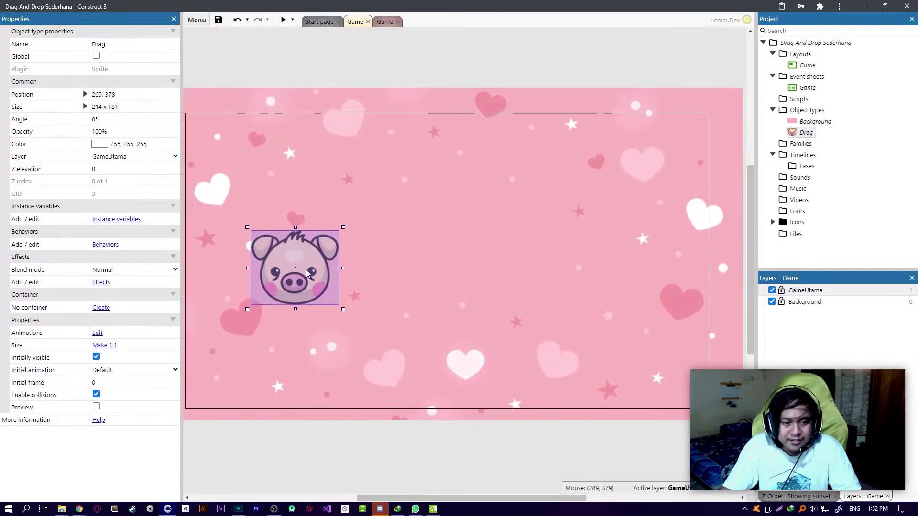
{"action": "left_click_drag", "start_coordinate": [308, 282], "coordinate": [403, 271]}
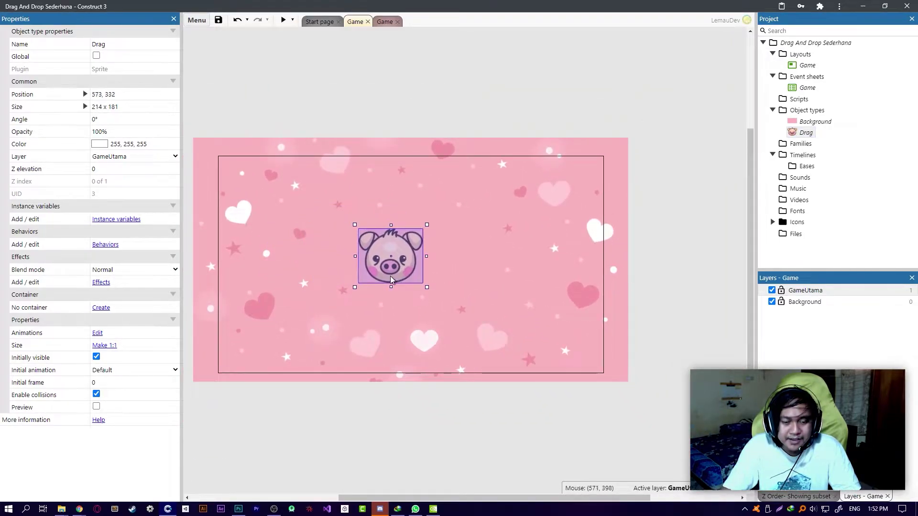
Examine the Drag sprite's imported animation frames, including the cow frame, and the Default animation's speed setting
{"action": "double_click", "coordinate": [404, 269]}
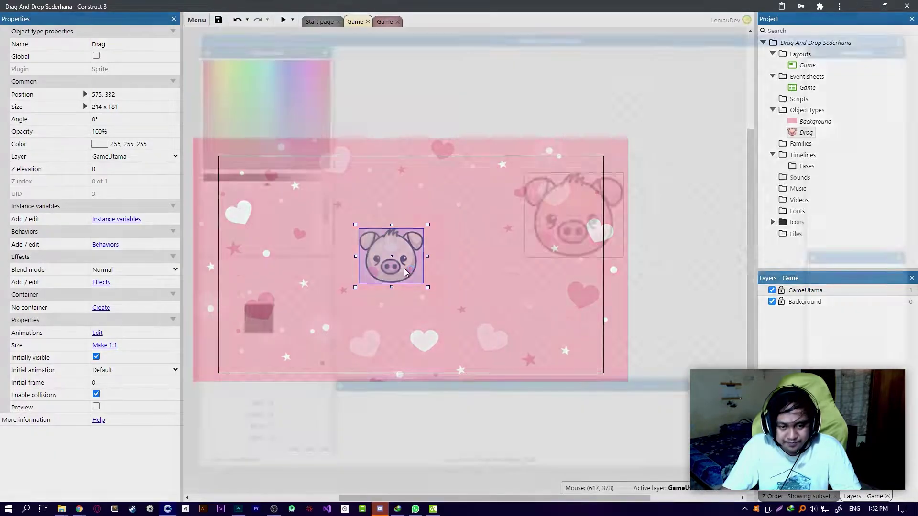
{"action": "left_click_drag", "start_coordinate": [603, 39], "coordinate": [523, 34]}
{"action": "left_click_drag", "start_coordinate": [314, 31], "coordinate": [290, 29]}
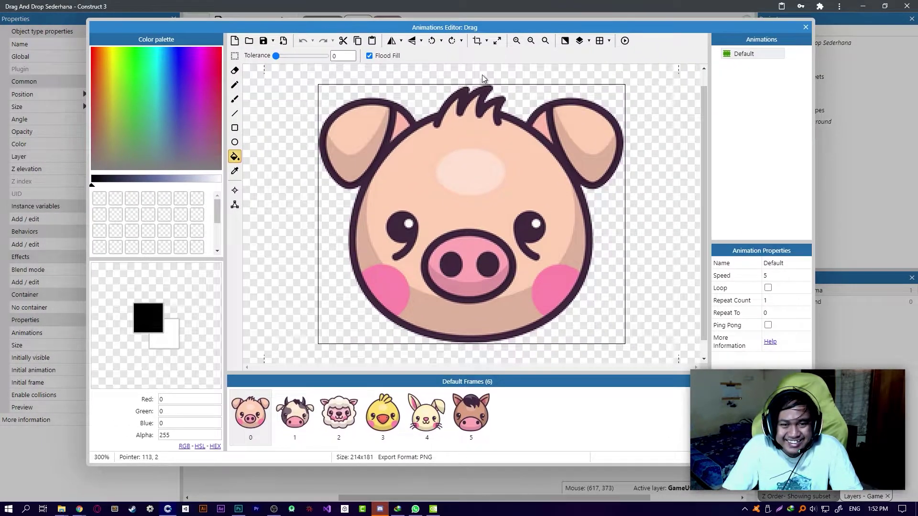
{"action": "left_click", "coordinate": [295, 416]}
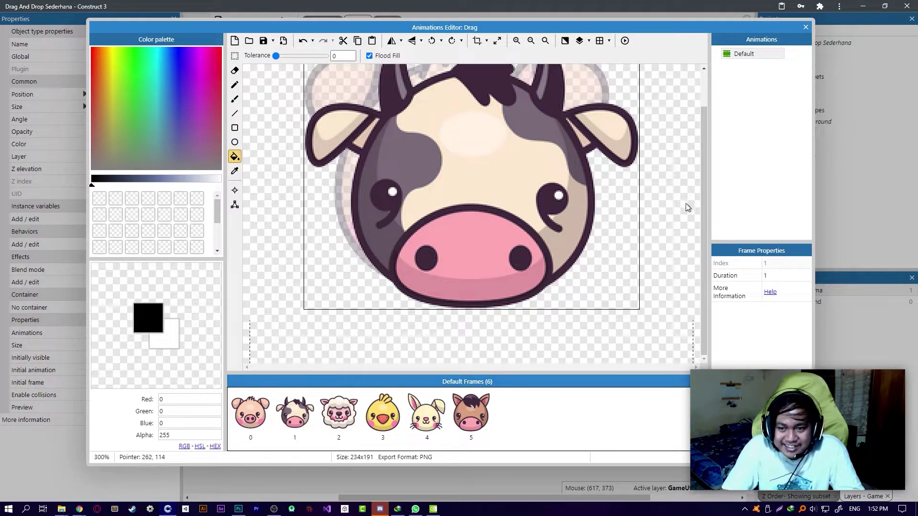
{"action": "left_click_drag", "start_coordinate": [705, 213], "coordinate": [701, 195]}
{"action": "left_click", "coordinate": [742, 54]}
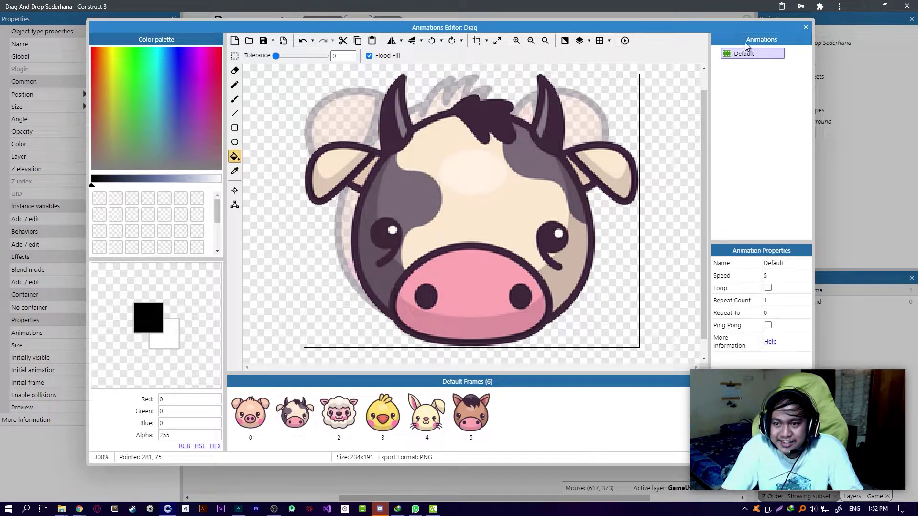
{"action": "left_click", "coordinate": [771, 275]}
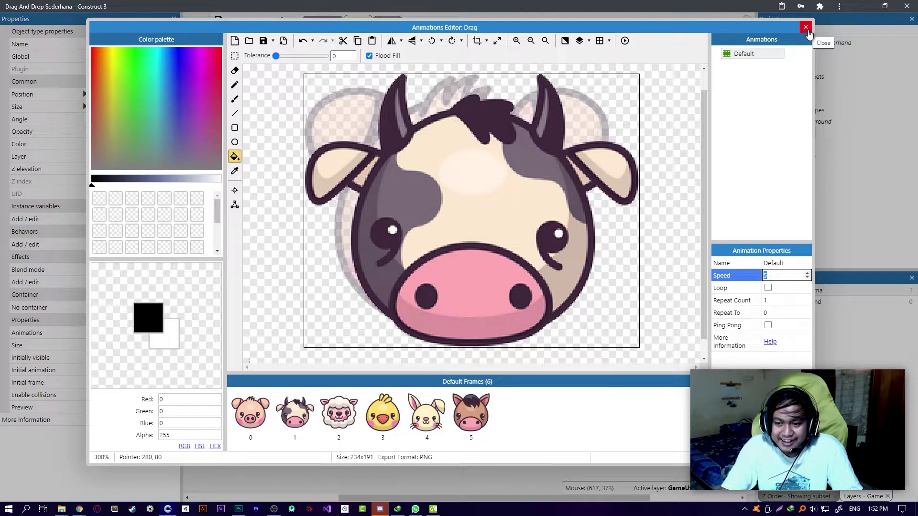
{"action": "left_click", "coordinate": [807, 29]}
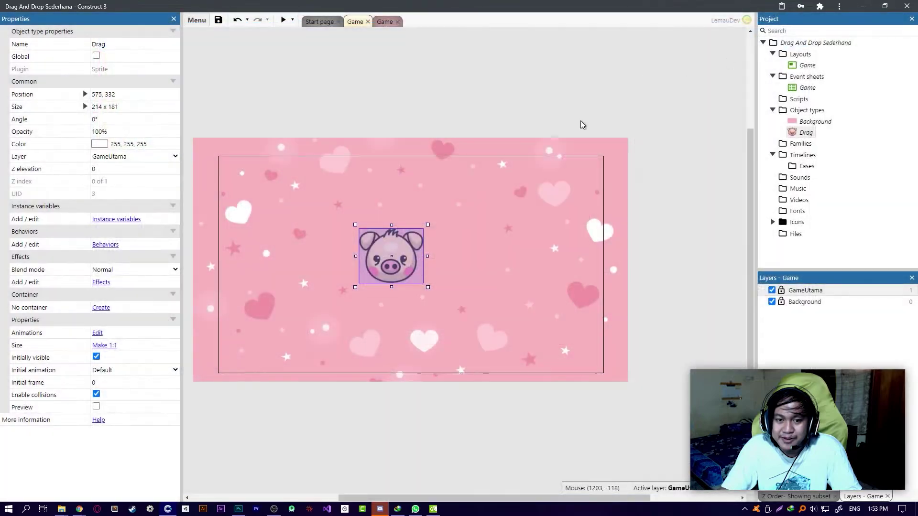
Preview the Game layout to watch how the Drag sprite's Default animation plays, and close the preview
{"action": "left_click", "coordinate": [292, 19]}
{"action": "left_click", "coordinate": [307, 37]}
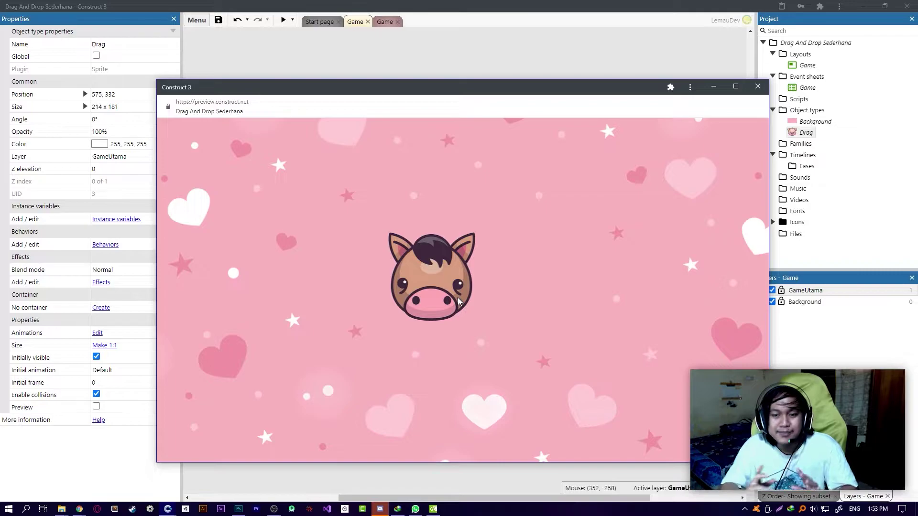
{"action": "left_click", "coordinate": [759, 87]}
Set the Drag sprite's Default animation speed to 0 and check it in a preview of the layout
{"action": "double_click", "coordinate": [413, 270]}
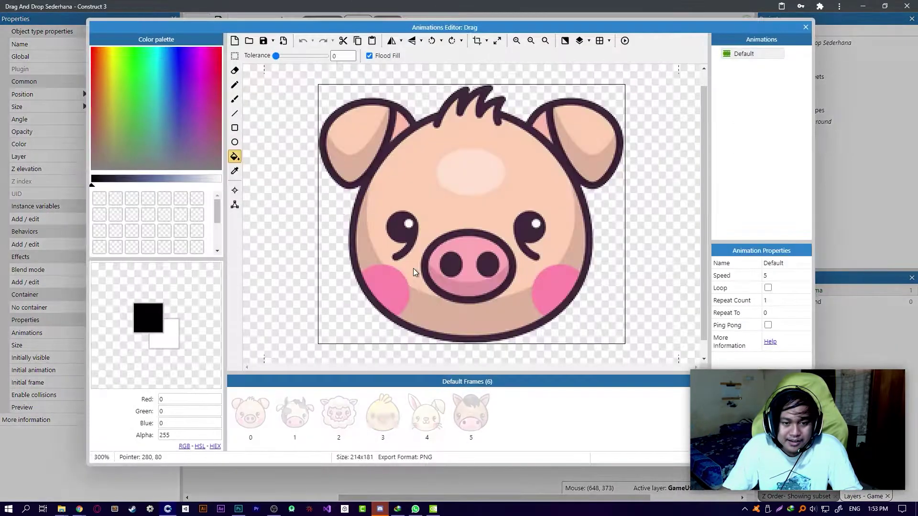
{"action": "left_click", "coordinate": [772, 276]}
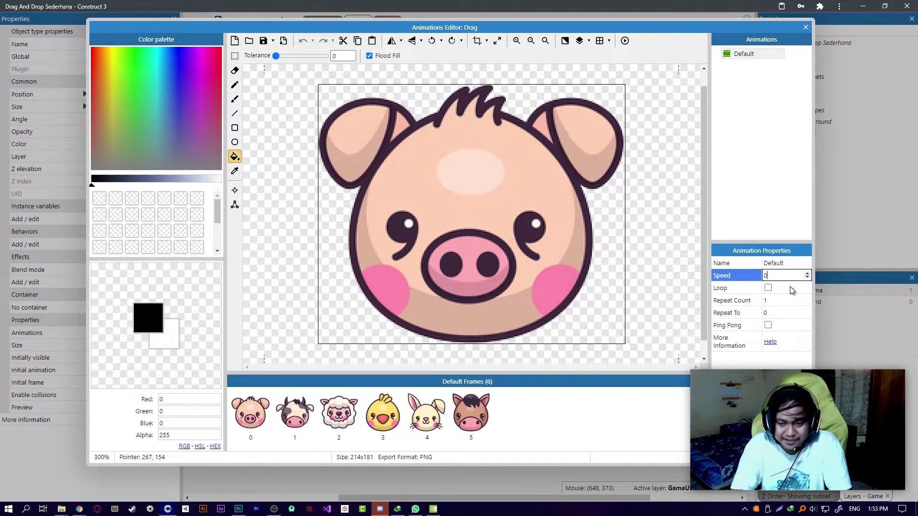
{"action": "left_click", "coordinate": [791, 290]}
{"action": "left_click", "coordinate": [806, 27]}
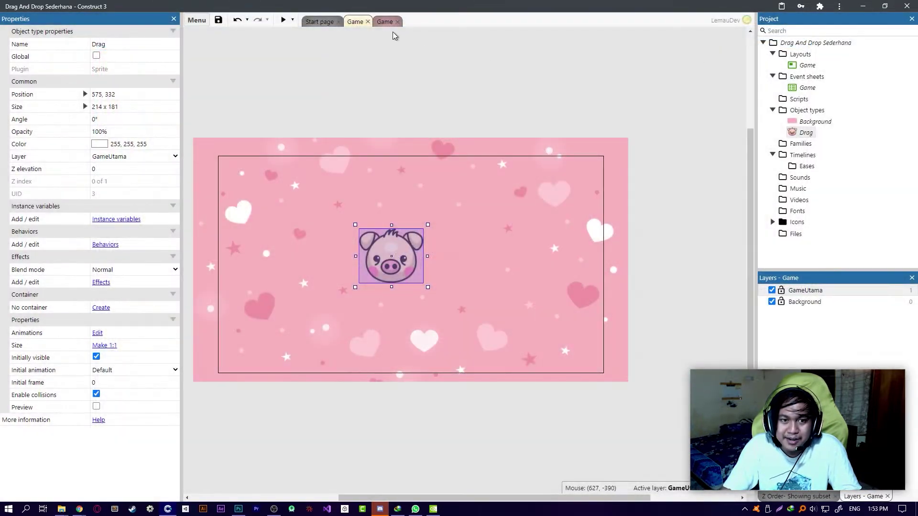
{"action": "left_click", "coordinate": [284, 21]}
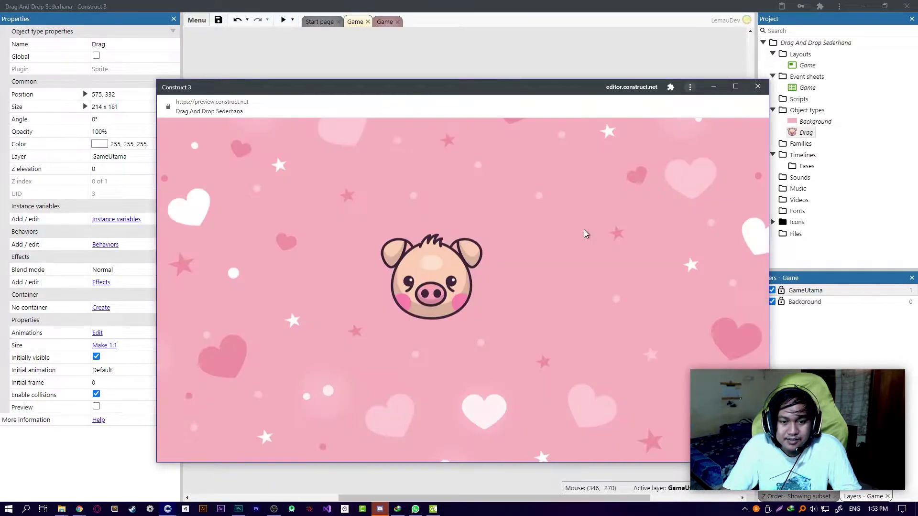
{"action": "left_click", "coordinate": [759, 87]}
Move the Drag sprite slightly within the middle of the layout, to about 602, 325
{"action": "scroll", "coordinate": [344, 274], "scroll_direction": "up", "scroll_amount": 2, "text": "ctrl"}
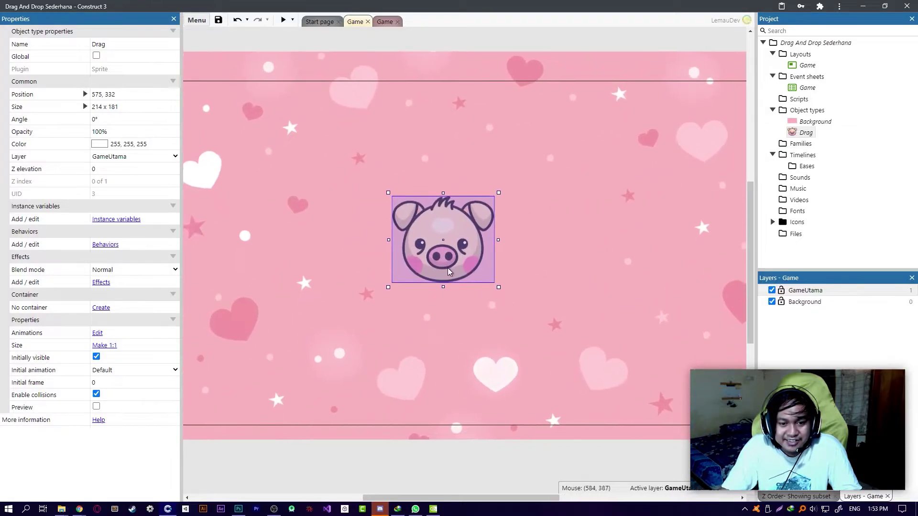
{"action": "scroll", "coordinate": [426, 258], "scroll_direction": "down", "scroll_amount": 2, "text": "ctrl"}
{"action": "left_click_drag", "start_coordinate": [440, 267], "coordinate": [463, 271]}
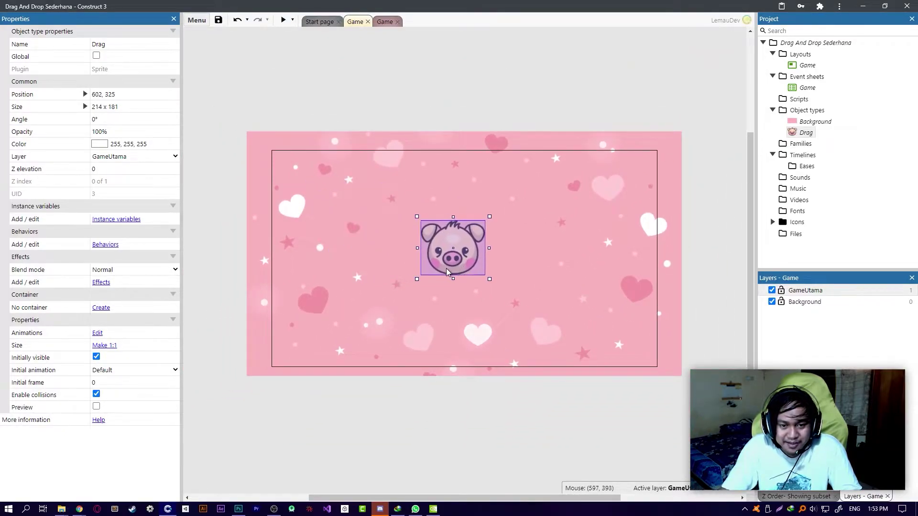
{"action": "scroll", "coordinate": [445, 253], "scroll_direction": "up", "scroll_amount": 3, "text": "ctrl"}
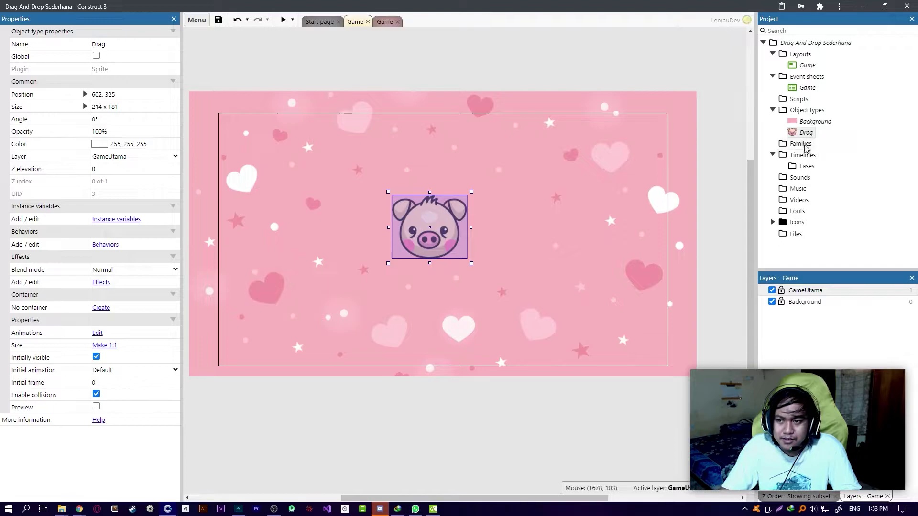
Clone the Drag object type and name the clone Drop
{"action": "right_click", "coordinate": [796, 135]}
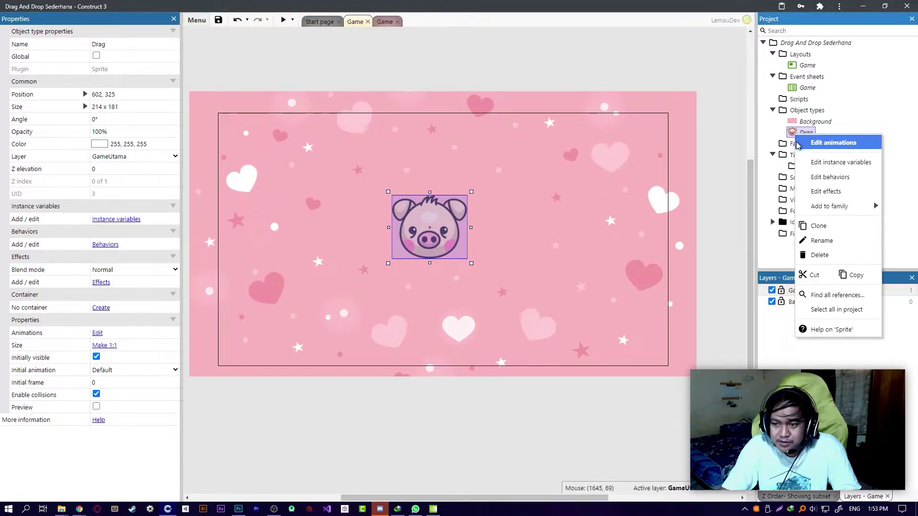
{"action": "left_click", "coordinate": [833, 228]}
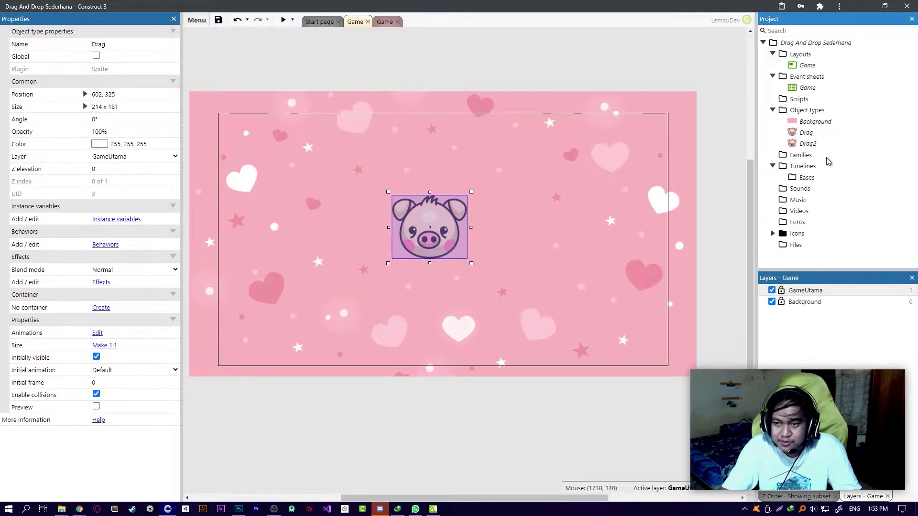
{"action": "type", "text": "Drop"}
{"action": "key", "text": "Return"}
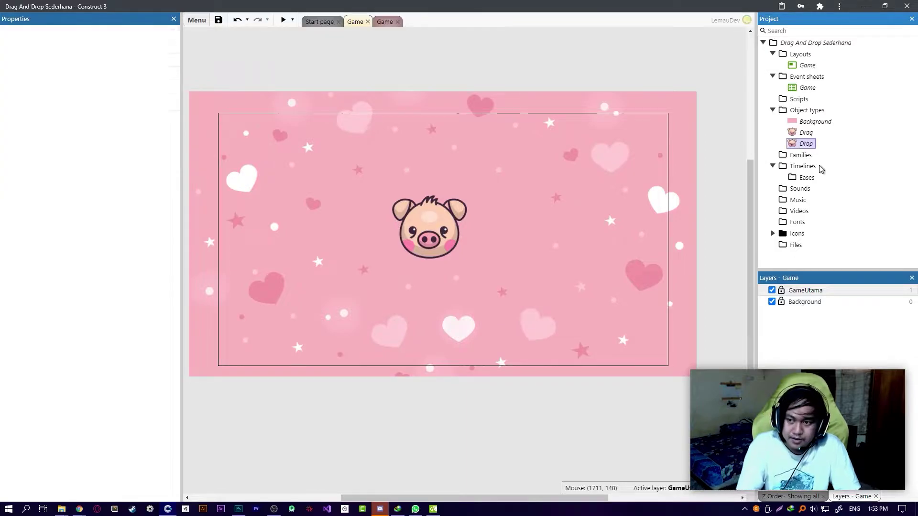
Move the Drag sprite to about 248, 242 in the layout and add the Drag & Drop behavior to it
{"action": "left_click_drag", "start_coordinate": [441, 238], "coordinate": [308, 212]}
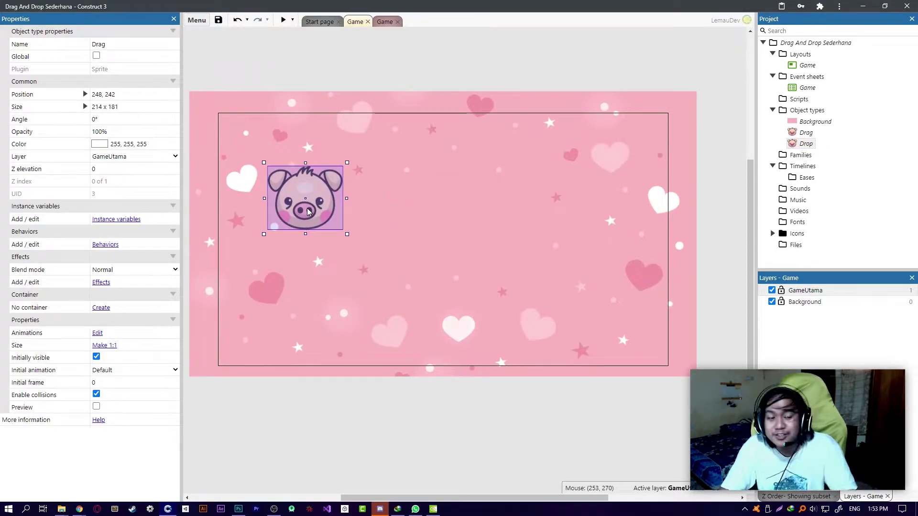
{"action": "left_click", "coordinate": [108, 245]}
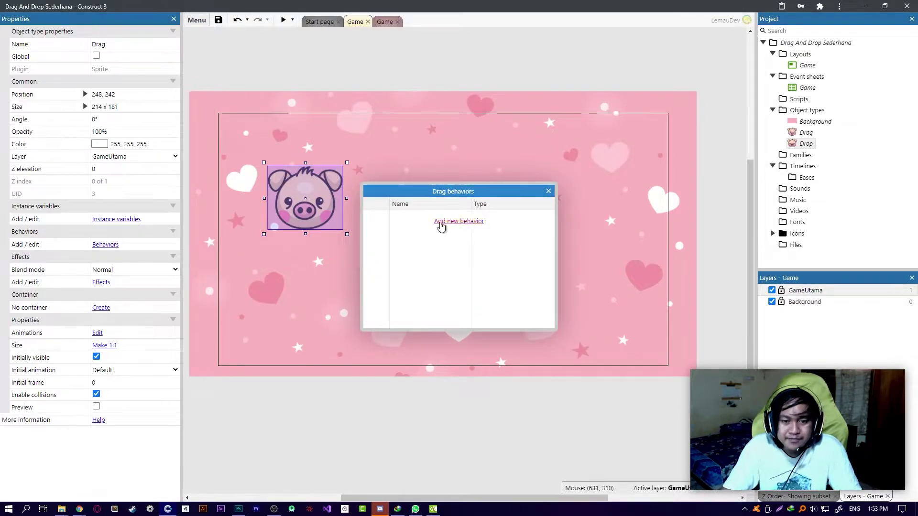
{"action": "left_click", "coordinate": [441, 222]}
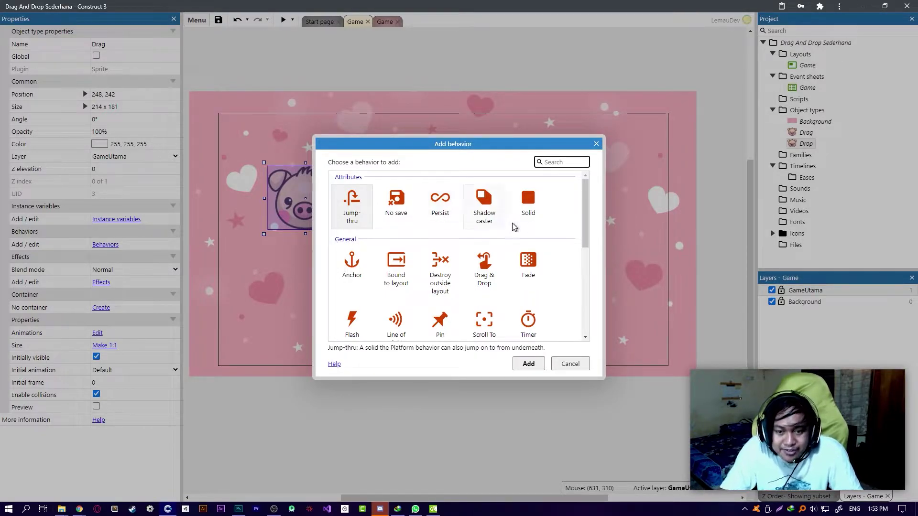
{"action": "left_click_drag", "start_coordinate": [584, 197], "coordinate": [577, 238]}
{"action": "scroll", "coordinate": [577, 235], "scroll_direction": "up", "scroll_amount": 3}
{"action": "left_click", "coordinate": [499, 261]}
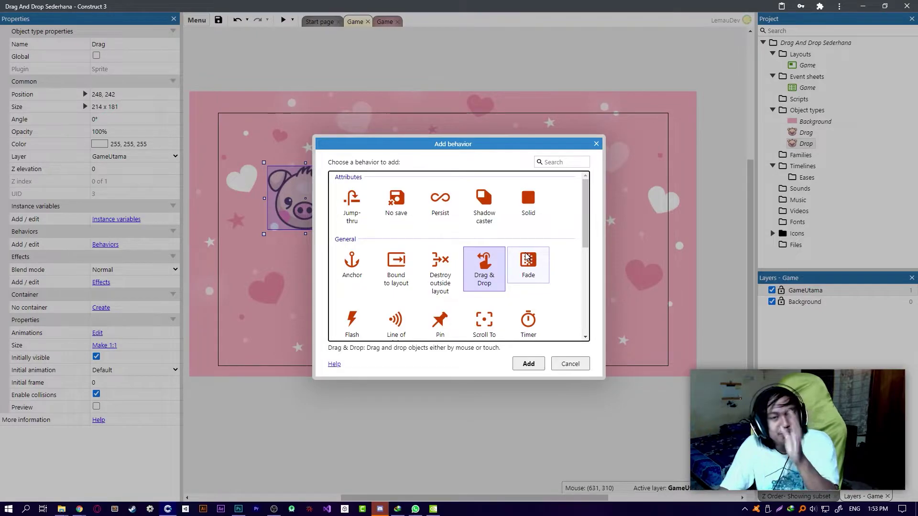
{"action": "mouse_move", "coordinate": [584, 209]}
{"action": "left_mouse_down"}
{"action": "mouse_move", "coordinate": [581, 245]}
{"action": "mouse_move", "coordinate": [592, 210]}
{"action": "left_mouse_up"}
{"action": "left_click", "coordinate": [484, 320]}
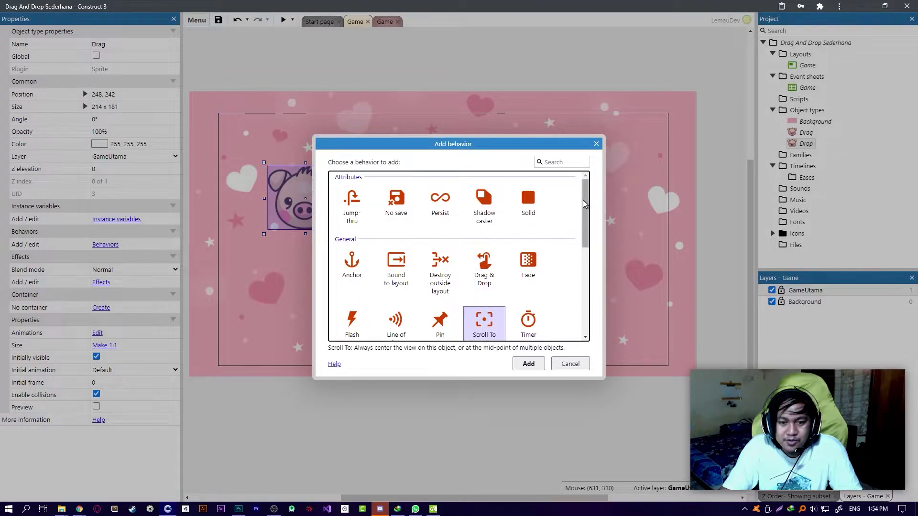
{"action": "scroll", "coordinate": [504, 286], "scroll_direction": "down", "scroll_amount": 1}
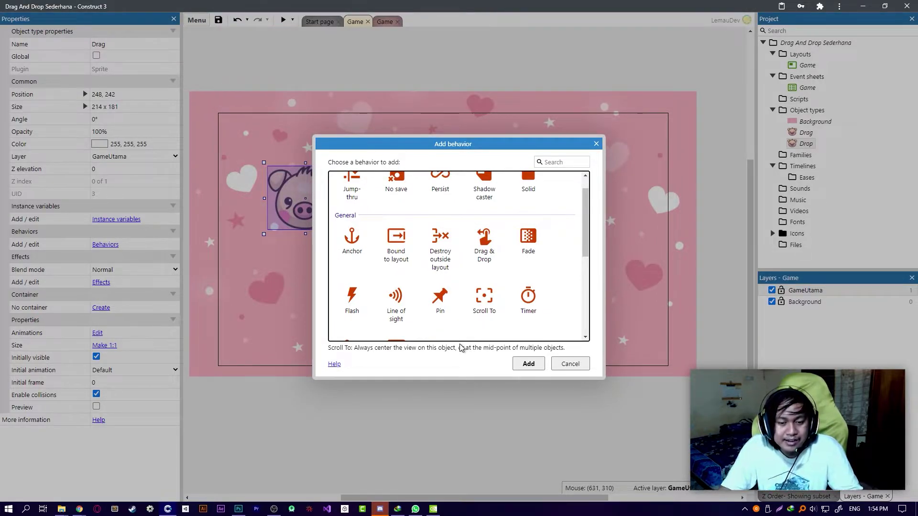
{"action": "left_click", "coordinate": [396, 244]}
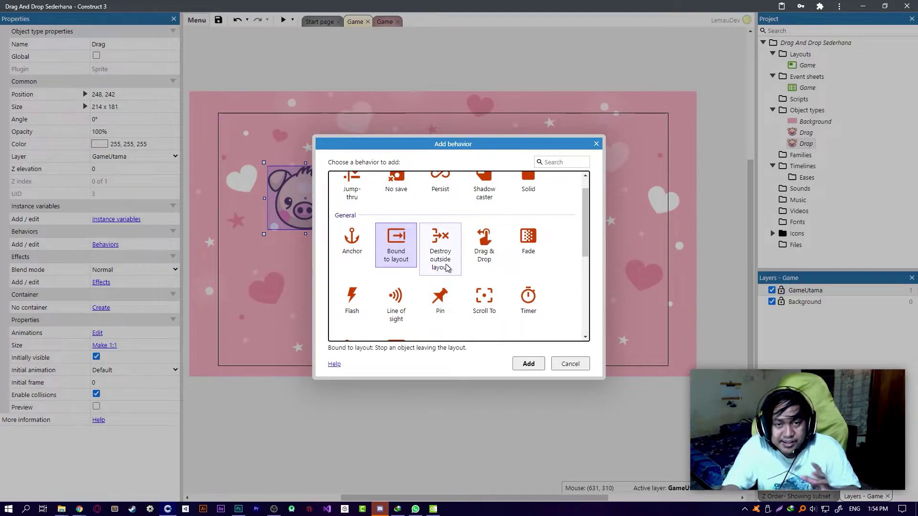
{"action": "left_click", "coordinate": [485, 245]}
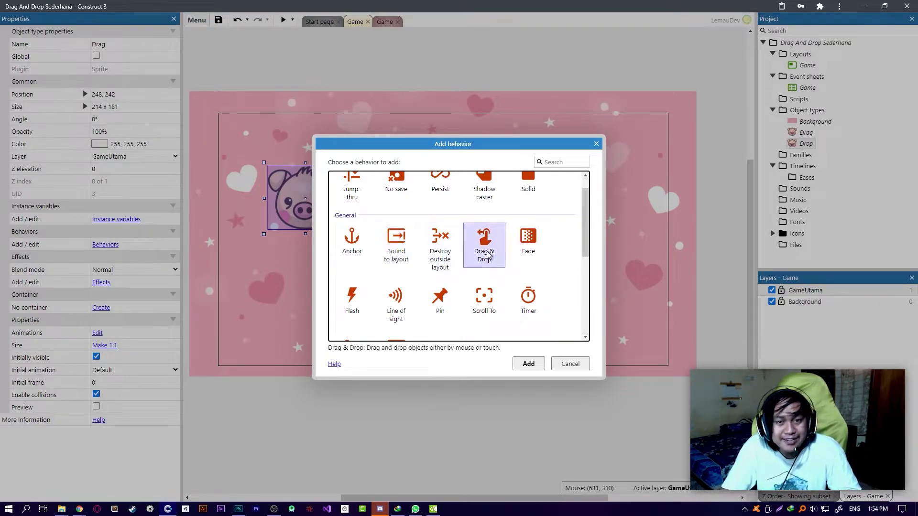
{"action": "left_click", "coordinate": [529, 365]}
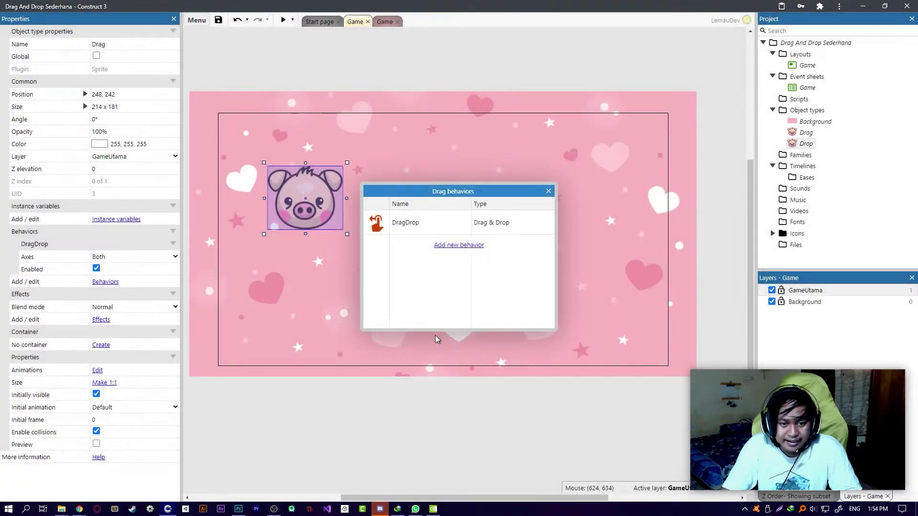
{"action": "left_click", "coordinate": [548, 191]}
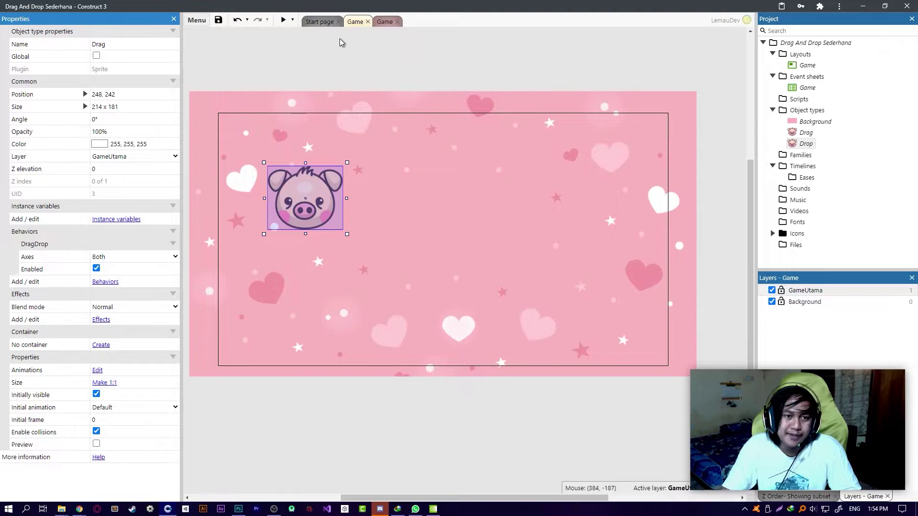
Preview the layout, test moving the pig sprite around, and close the preview
{"action": "left_click", "coordinate": [283, 21]}
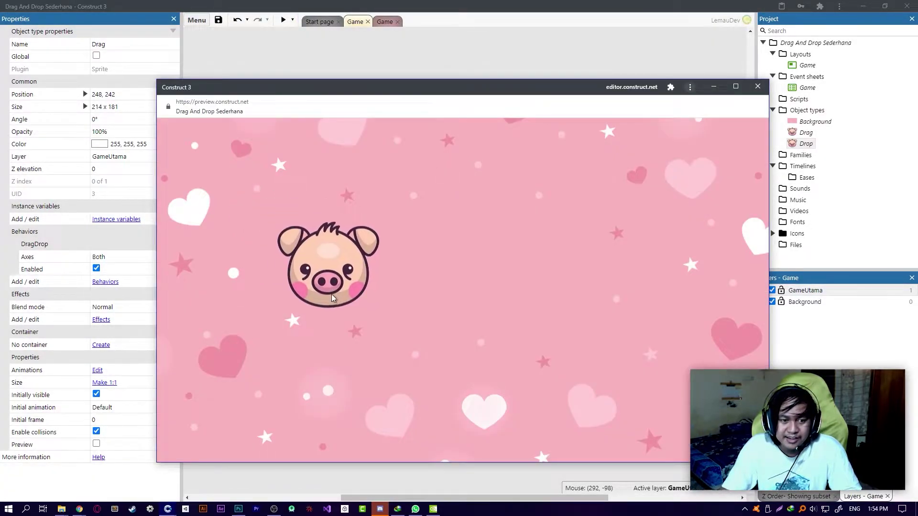
{"action": "left_click_drag", "start_coordinate": [331, 294], "coordinate": [389, 294]}
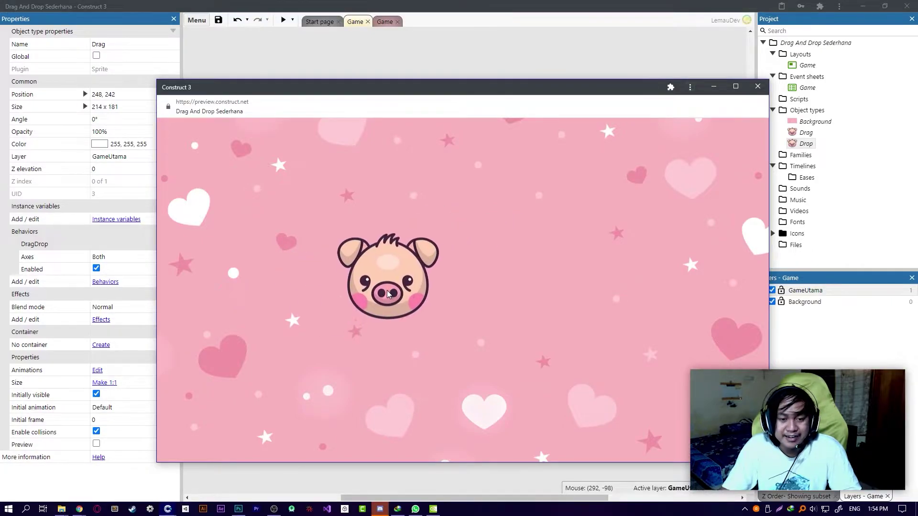
{"action": "left_click", "coordinate": [757, 87]}
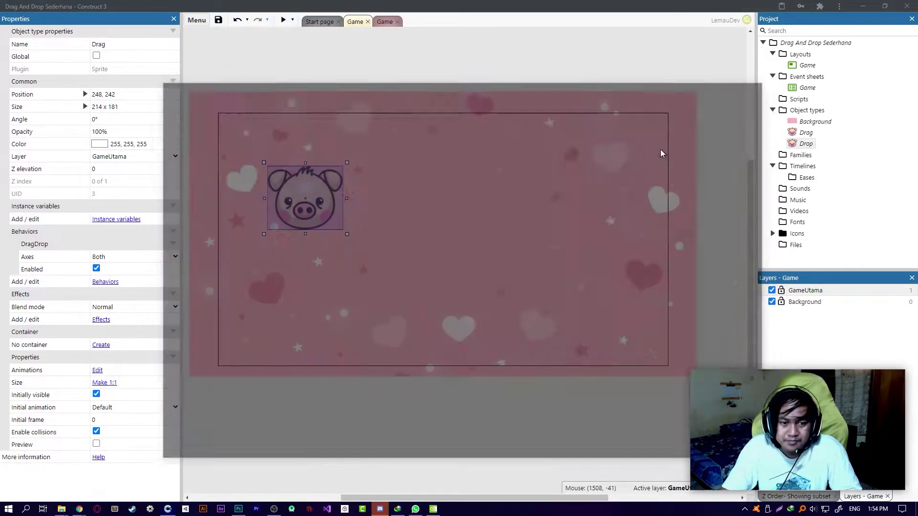
Move the Drag sprite to about 208, 177 and make two copies of it, one at about 149, 465
{"action": "left_click", "coordinate": [330, 366]}
{"action": "key", "text": "Escape"}
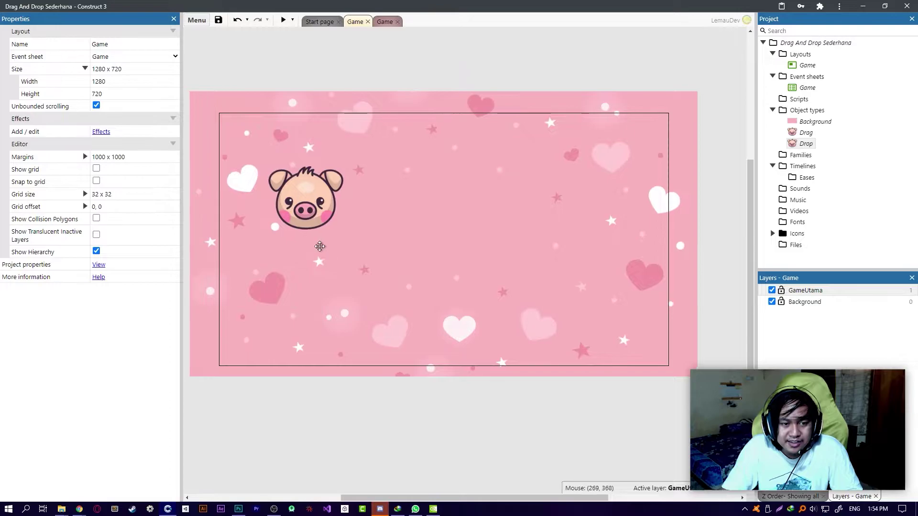
{"action": "left_click", "coordinate": [311, 200]}
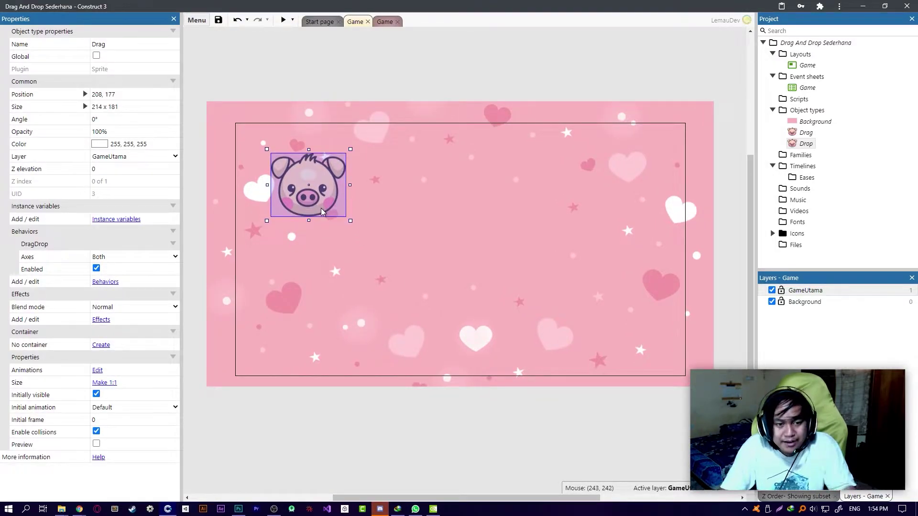
{"action": "left_click_drag", "start_coordinate": [317, 203], "coordinate": [295, 303], "text": "ctrl"}
Reorder the Drag sprite's Default animation frames so the chick becomes the first frame
{"action": "double_click", "coordinate": [307, 297]}
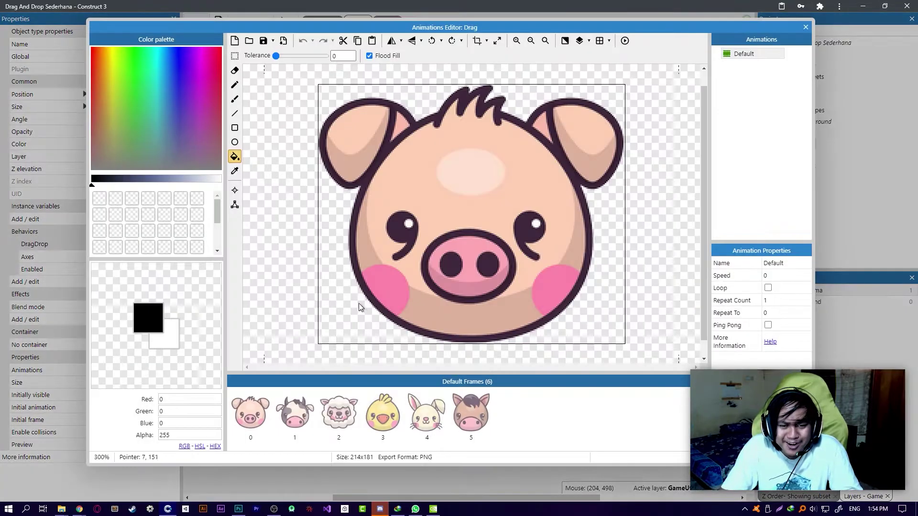
{"action": "left_click_drag", "start_coordinate": [383, 414], "coordinate": [237, 420]}
{"action": "left_click", "coordinate": [805, 27]}
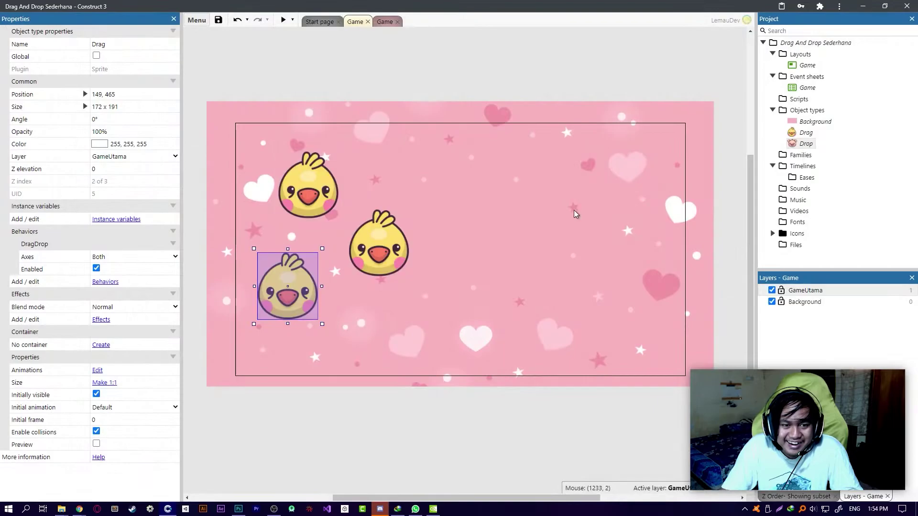
Shift the lowest chick copy of the Drag sprite to about 166, 465 in the layout
{"action": "left_click", "coordinate": [389, 408]}
{"action": "scroll", "coordinate": [338, 239], "scroll_direction": "up", "scroll_amount": 1, "text": "ctrl"}
{"action": "left_click_drag", "start_coordinate": [278, 310], "coordinate": [287, 309]}
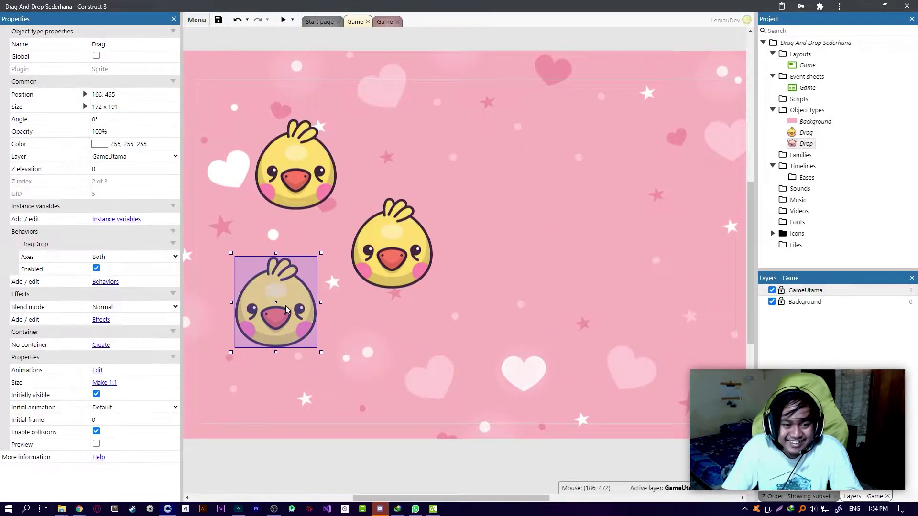
Reorder the Drop sprite's Default animation frames so the chick becomes the first frame
{"action": "double_click", "coordinate": [796, 144]}
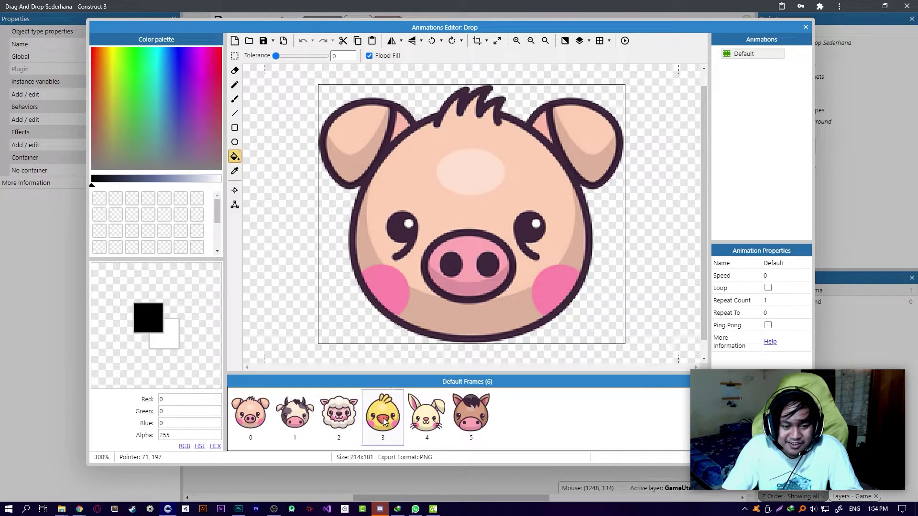
{"action": "left_click_drag", "start_coordinate": [384, 421], "coordinate": [250, 414]}
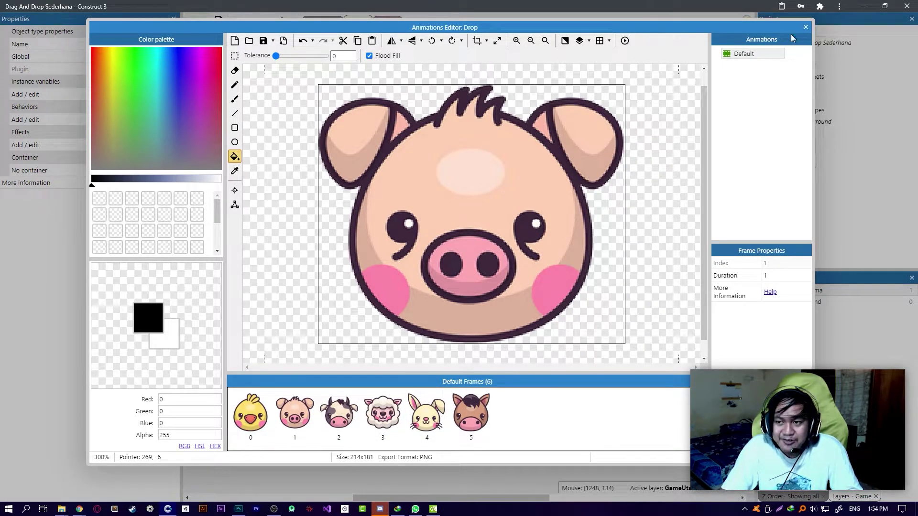
{"action": "left_click", "coordinate": [249, 421]}
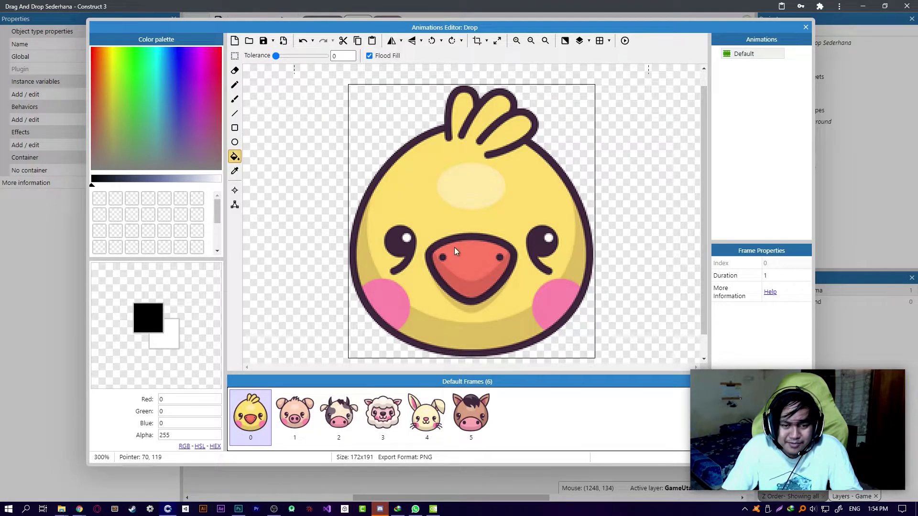
{"action": "left_click", "coordinate": [806, 27]}
Add a fourth chick copy of the Drag sprite near the layout's lower edge, at about 380, 582
{"action": "left_click", "coordinate": [805, 133]}
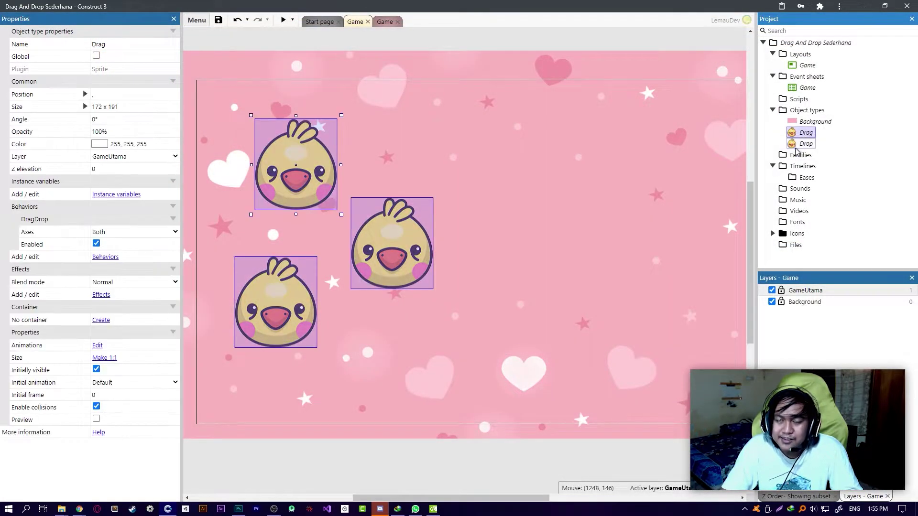
{"action": "left_click", "coordinate": [311, 189]}
{"action": "scroll", "coordinate": [356, 209], "scroll_direction": "down", "scroll_amount": 3, "text": "ctrl"}
{"action": "left_click", "coordinate": [356, 338]}
{"action": "scroll", "coordinate": [326, 224], "scroll_direction": "up", "scroll_amount": 2, "text": "ctrl"}
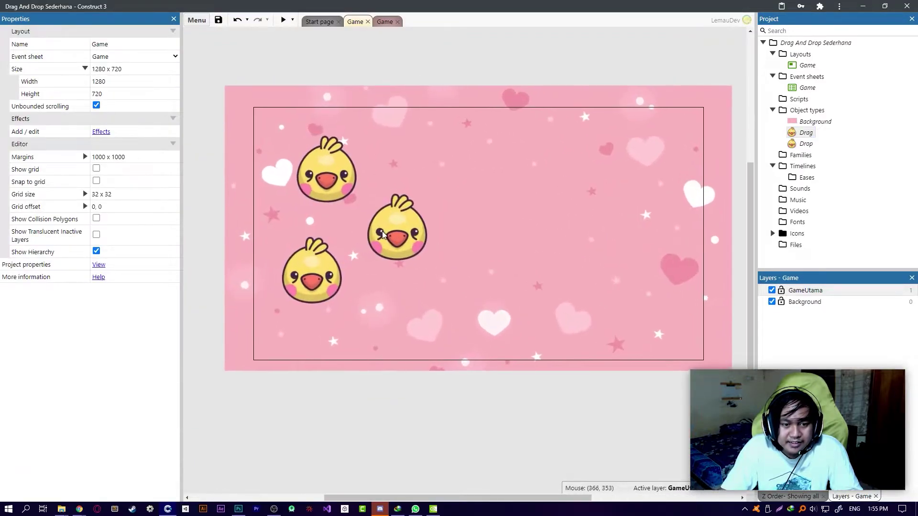
{"action": "left_click", "coordinate": [371, 231]}
{"action": "key", "text": "ctrl+v"}
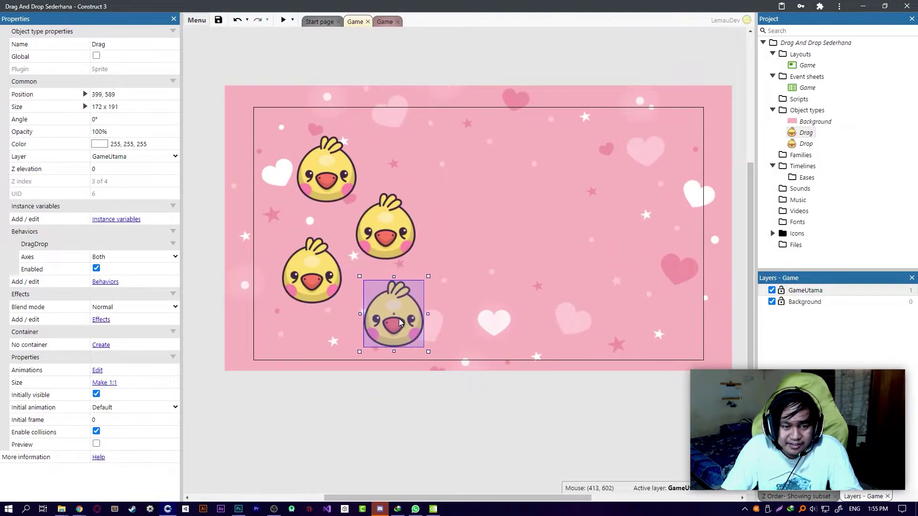
{"action": "left_click_drag", "start_coordinate": [399, 238], "coordinate": [404, 243]}
{"action": "left_click_drag", "start_coordinate": [409, 311], "coordinate": [401, 308]}
Duplicate a fifth Drag chick near the upper edge at about 397, 135 and spread the other chicks over the layout's left half
{"action": "left_click_drag", "start_coordinate": [397, 243], "coordinate": [417, 140], "text": "ctrl"}
{"action": "left_click_drag", "start_coordinate": [330, 177], "coordinate": [306, 177]}
{"action": "left_click_drag", "start_coordinate": [388, 224], "coordinate": [367, 217]}
{"action": "left_click_drag", "start_coordinate": [316, 274], "coordinate": [305, 278]}
{"action": "left_click_drag", "start_coordinate": [406, 155], "coordinate": [395, 159]}
{"action": "left_click_drag", "start_coordinate": [380, 221], "coordinate": [370, 225]}
{"action": "left_click_drag", "start_coordinate": [388, 162], "coordinate": [400, 166]}
{"action": "mouse_move", "coordinate": [372, 252]}
{"action": "left_mouse_down"}
{"action": "mouse_move", "coordinate": [361, 258]}
{"action": "mouse_move", "coordinate": [378, 257]}
{"action": "left_mouse_up"}
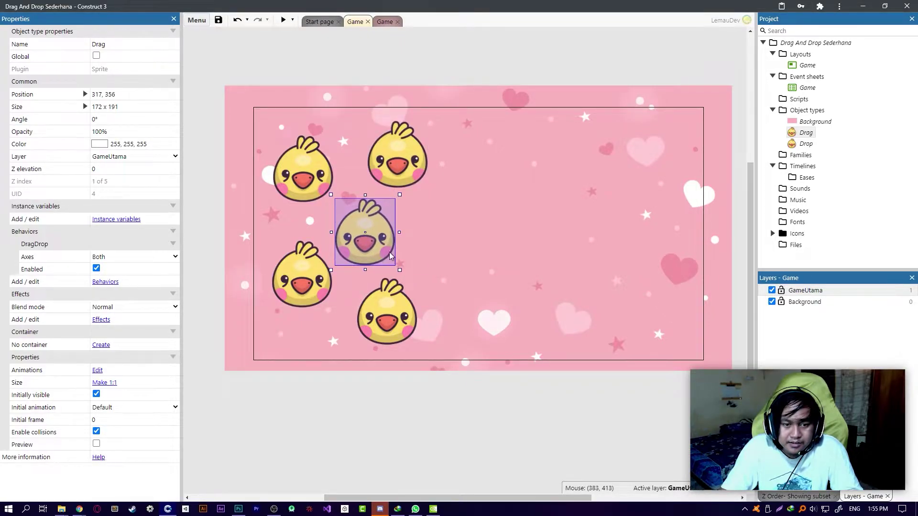
Shift the middle Drag chick slightly to the right, to about 341, 357
{"action": "scroll", "coordinate": [430, 287], "scroll_direction": "down", "scroll_amount": 4, "text": "ctrl"}
{"action": "left_click", "coordinate": [438, 370]}
{"action": "scroll", "coordinate": [421, 252], "scroll_direction": "up", "scroll_amount": 6, "text": "ctrl"}
{"action": "left_click_drag", "start_coordinate": [389, 311], "coordinate": [403, 312]}
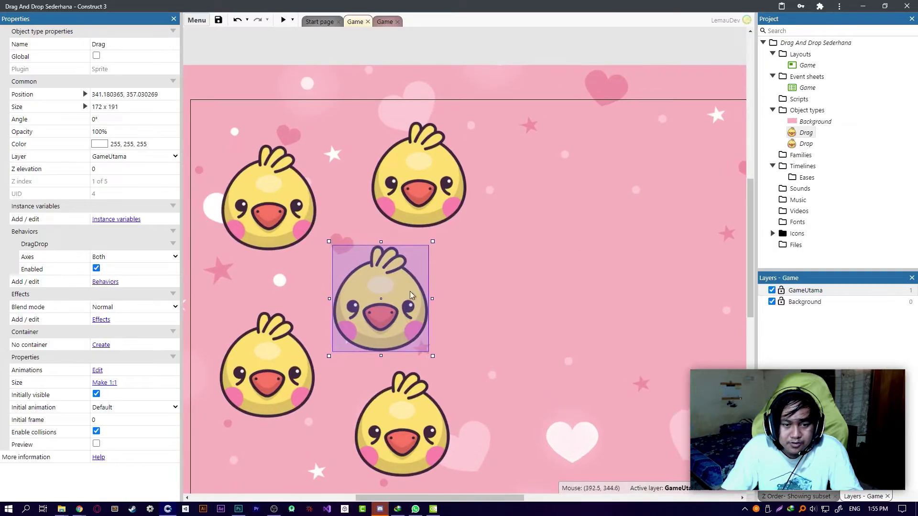
{"action": "scroll", "coordinate": [410, 295], "scroll_direction": "down", "scroll_amount": 5, "text": "ctrl"}
{"action": "left_click", "coordinate": [411, 251]}
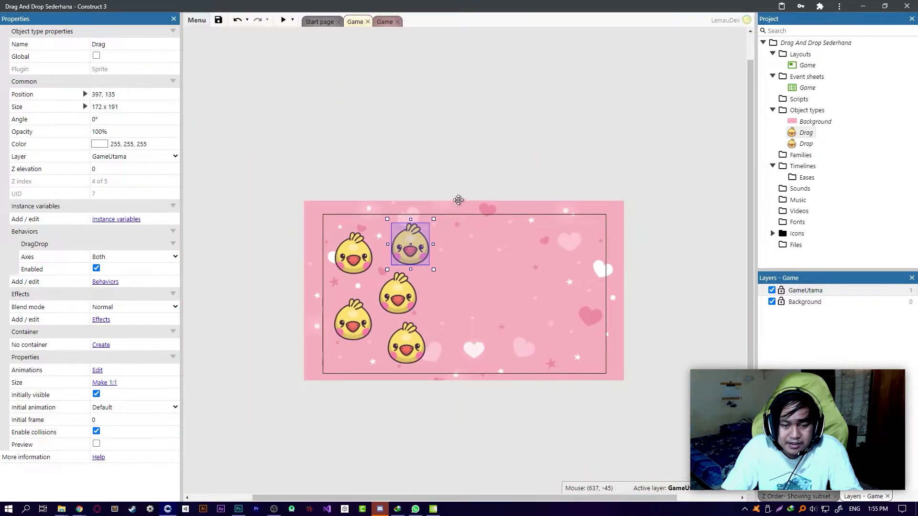
Place four Drop sprites on the layout's right half, one at about 1042, 571, and space the upper two further right
{"action": "middle_click_drag", "start_coordinate": [464, 203], "coordinate": [407, 157]}
{"action": "scroll", "coordinate": [719, 220], "scroll_direction": "up", "scroll_amount": 1, "text": "ctrl"}
{"action": "middle_click_drag", "start_coordinate": [419, 251], "coordinate": [485, 260]}
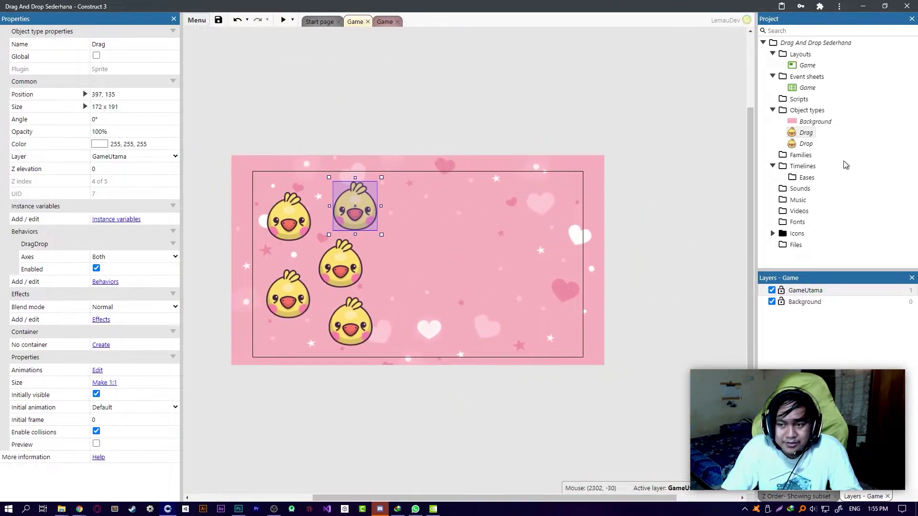
{"action": "left_click", "coordinate": [807, 144]}
{"action": "left_click_drag", "start_coordinate": [792, 144], "coordinate": [524, 337]}
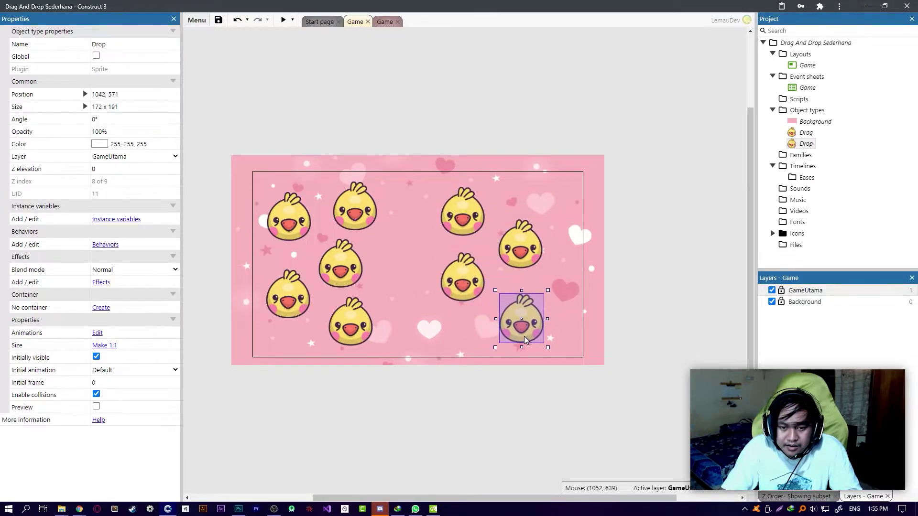
{"action": "left_click", "coordinate": [461, 300]}
{"action": "left_click_drag", "start_coordinate": [519, 261], "coordinate": [542, 264]}
{"action": "left_click_drag", "start_coordinate": [476, 236], "coordinate": [499, 249]}
Set the initial frame of all four Drop sprites to 2
{"action": "left_click", "coordinate": [464, 290], "text": "shift"}
{"action": "left_click", "coordinate": [550, 251], "text": "shift"}
{"action": "left_click", "coordinate": [514, 328], "text": "shift"}
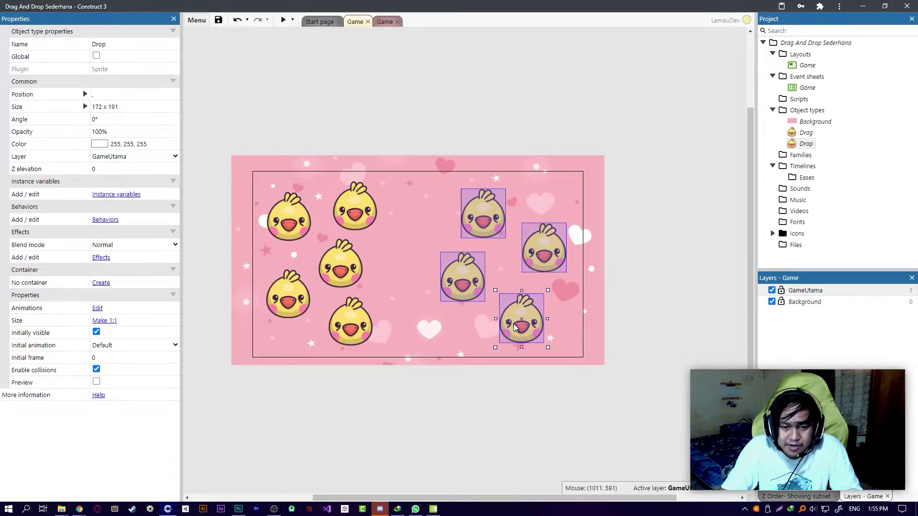
{"action": "left_click", "coordinate": [95, 358]}
{"action": "type", "text": "2"}
{"action": "key", "text": "Tab"}
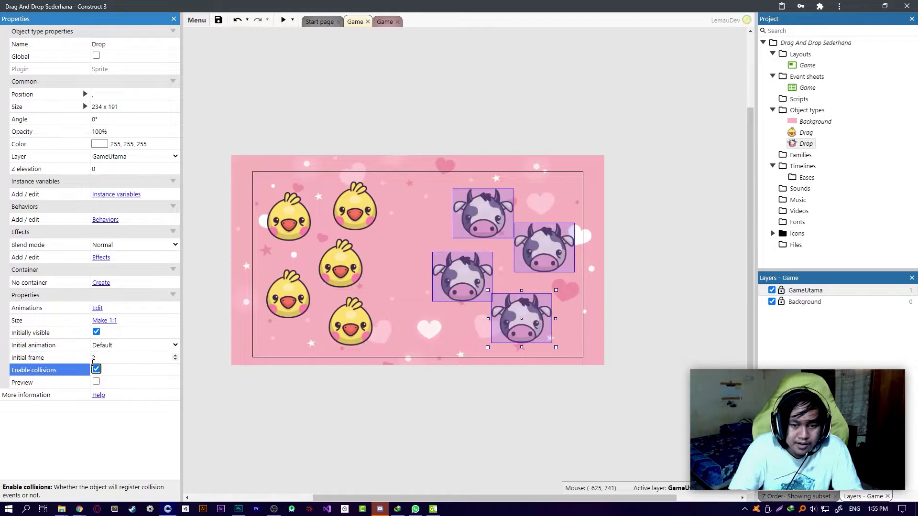
{"action": "left_click", "coordinate": [215, 382]}
Add a fifth Drop cow below the others and spread the cows apart, with the topmost at about 978, 122
{"action": "scroll", "coordinate": [514, 270], "scroll_direction": "up", "scroll_amount": 3, "text": "ctrl"}
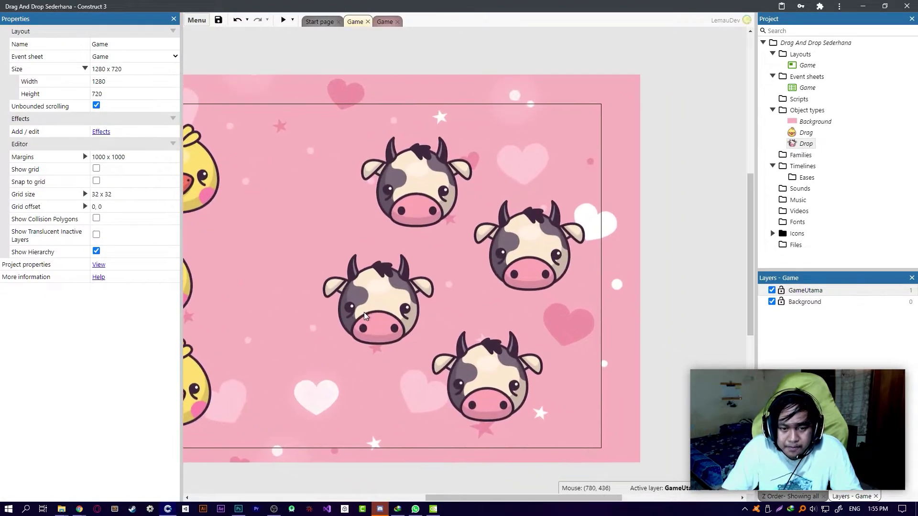
{"action": "left_click", "coordinate": [450, 284]}
{"action": "left_click_drag", "start_coordinate": [478, 275], "coordinate": [475, 287]}
{"action": "left_click_drag", "start_coordinate": [489, 381], "coordinate": [507, 377]}
{"action": "left_click_drag", "start_coordinate": [435, 203], "coordinate": [454, 201]}
{"action": "left_click_drag", "start_coordinate": [402, 306], "coordinate": [364, 282]}
{"action": "left_click_drag", "start_coordinate": [458, 192], "coordinate": [478, 172]}
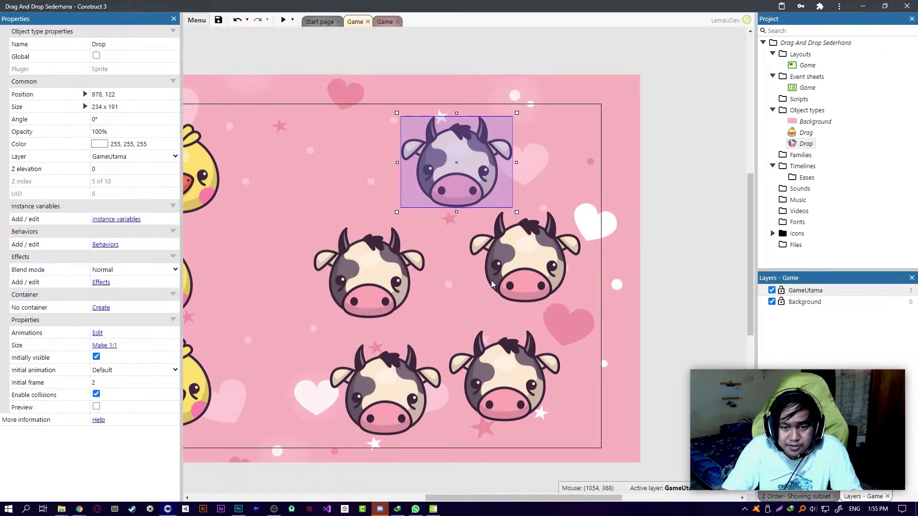
Rearrange the Drop cows over the layout's right half, moving the topmost one to about 823, 123
{"action": "scroll", "coordinate": [496, 234], "scroll_direction": "down", "scroll_amount": 3, "text": "ctrl"}
{"action": "scroll", "coordinate": [496, 234], "scroll_direction": "up", "scroll_amount": 3, "text": "ctrl"}
{"action": "left_click_drag", "start_coordinate": [497, 229], "coordinate": [482, 231]}
{"action": "left_click_drag", "start_coordinate": [568, 287], "coordinate": [569, 255]}
{"action": "left_click_drag", "start_coordinate": [539, 368], "coordinate": [556, 352]}
{"action": "left_click_drag", "start_coordinate": [464, 366], "coordinate": [489, 364]}
{"action": "left_click_drag", "start_coordinate": [455, 286], "coordinate": [487, 288]}
{"action": "left_click_drag", "start_coordinate": [488, 215], "coordinate": [458, 216]}
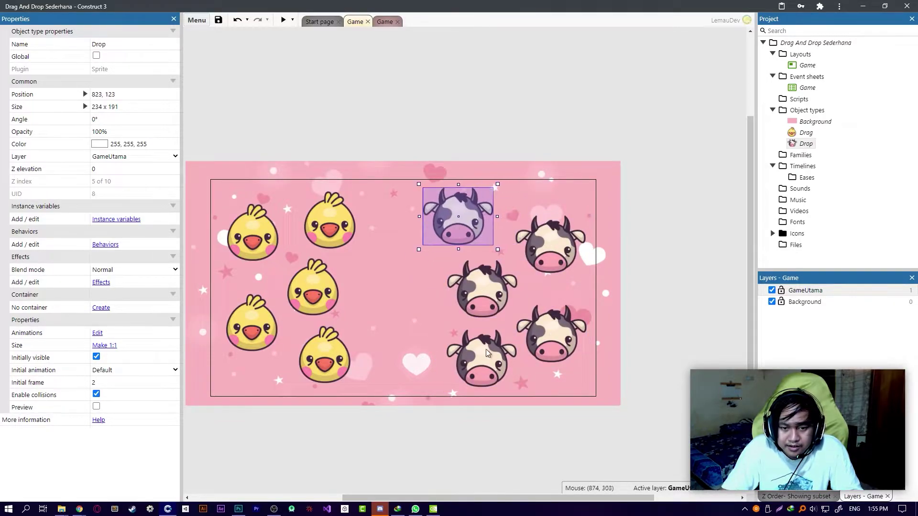
Fine-tune the placement of the middle and two lowest Drop cows so the group is evenly scattered
{"action": "left_click_drag", "start_coordinate": [480, 360], "coordinate": [454, 355]}
{"action": "left_click_drag", "start_coordinate": [480, 293], "coordinate": [480, 287]}
{"action": "left_click_drag", "start_coordinate": [548, 339], "coordinate": [544, 344]}
{"action": "left_click", "coordinate": [559, 258]}
{"action": "scroll", "coordinate": [468, 352], "scroll_direction": "down", "scroll_amount": 2, "text": "ctrl"}
{"action": "left_click", "coordinate": [464, 388]}
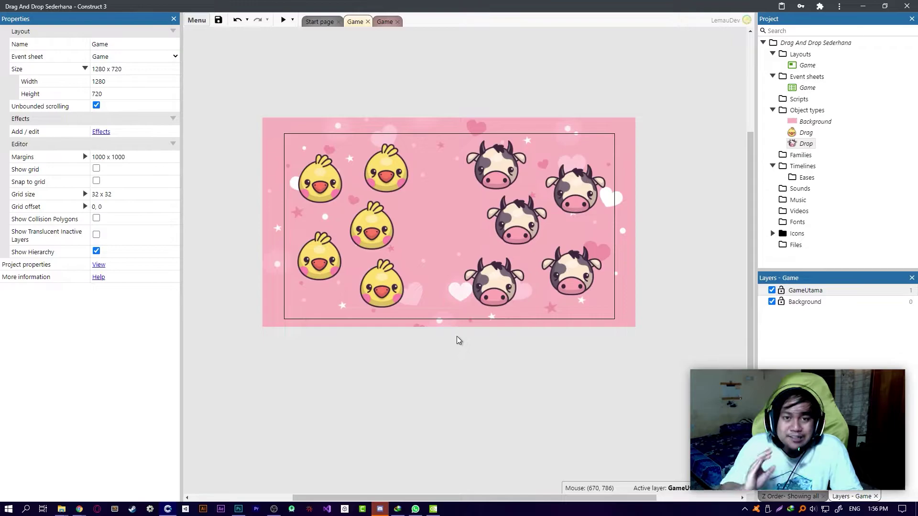
Set the color of all Drop sprites to black (0, 0, 0)
{"action": "scroll", "coordinate": [457, 337], "scroll_direction": "up", "scroll_amount": 2, "text": "ctrl"}
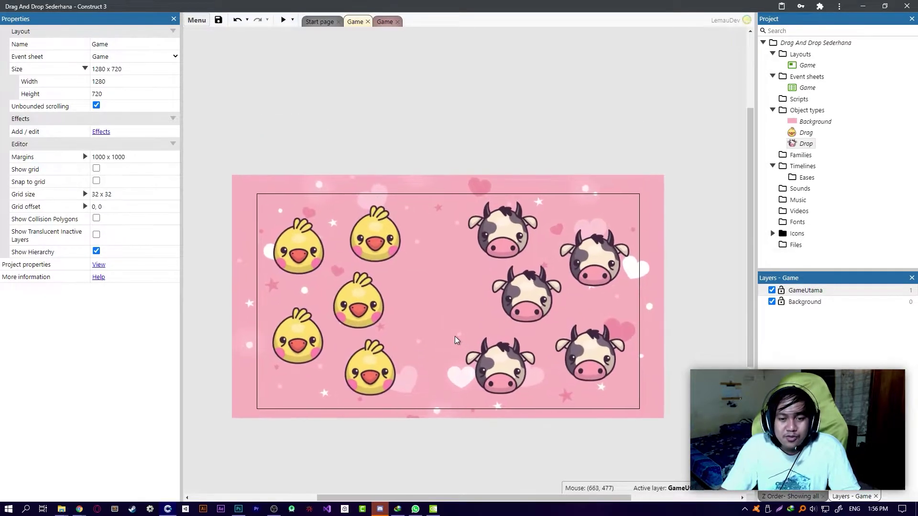
{"action": "scroll", "coordinate": [417, 283], "scroll_direction": "up", "scroll_amount": 3}
{"action": "scroll", "coordinate": [423, 239], "scroll_direction": "down", "scroll_amount": 2}
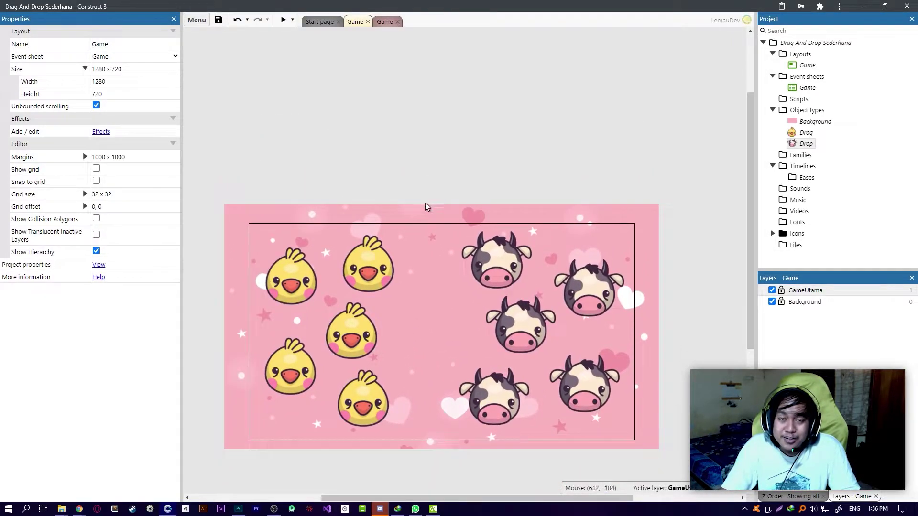
{"action": "left_click", "coordinate": [476, 261]}
{"action": "left_click", "coordinate": [581, 306]}
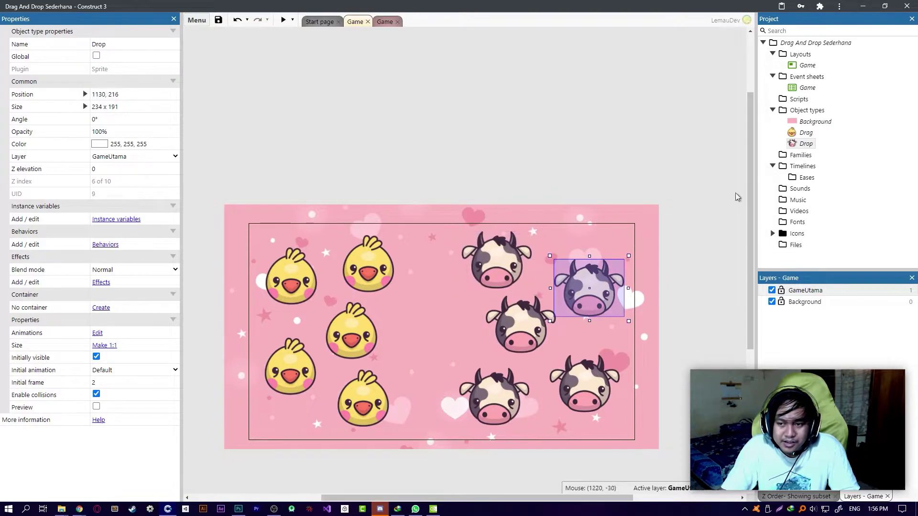
{"action": "left_click", "coordinate": [806, 143]}
{"action": "left_click", "coordinate": [104, 148]}
{"action": "left_click_drag", "start_coordinate": [105, 174], "coordinate": [71, 224]}
{"action": "left_click", "coordinate": [284, 151]}
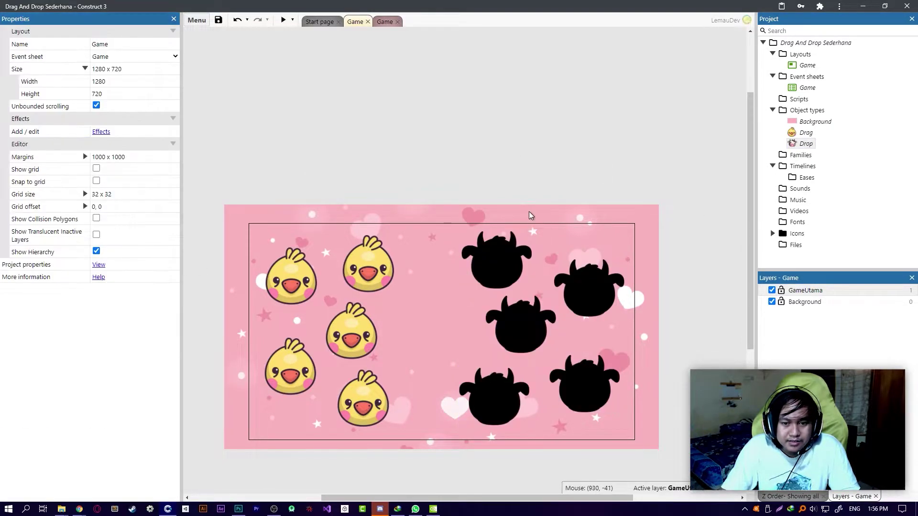
Set the opacity of all Drop sprites to 35%
{"action": "left_click", "coordinate": [489, 257]}
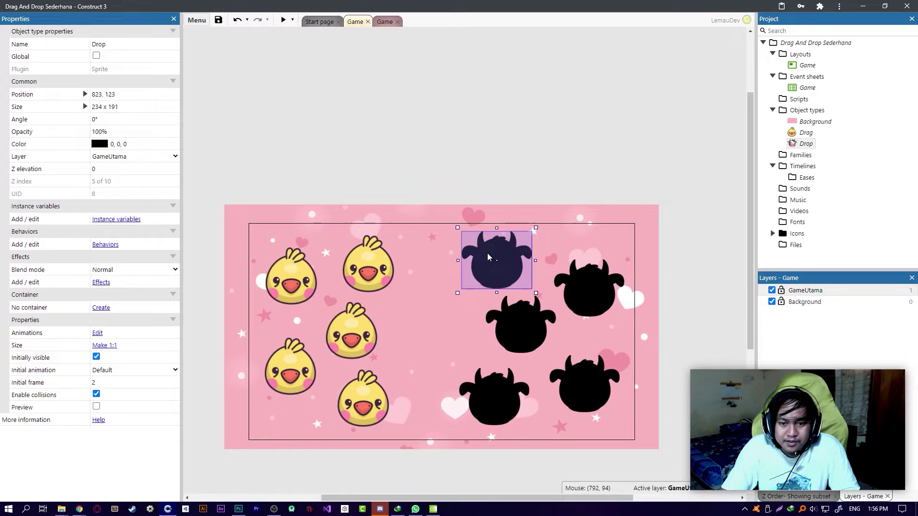
{"action": "left_click", "coordinate": [805, 144]}
{"action": "left_click", "coordinate": [114, 132]}
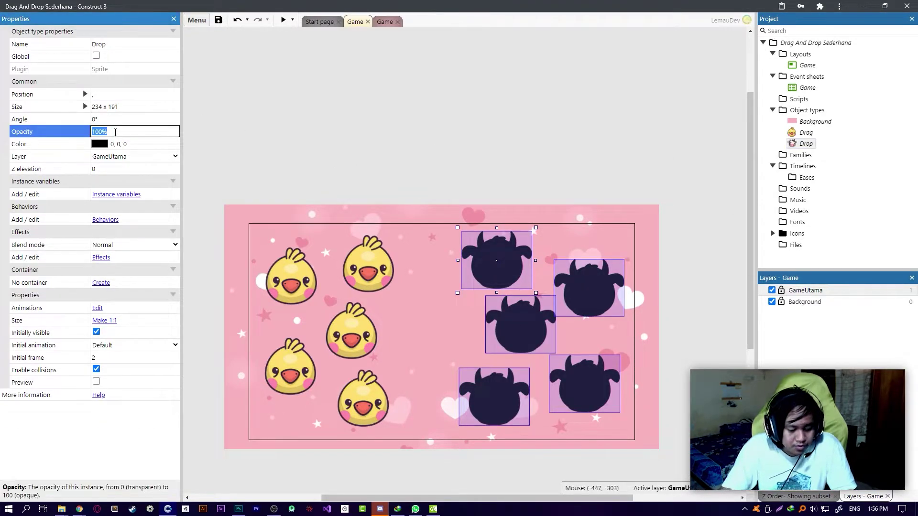
{"action": "type", "text": "35"}
{"action": "key", "text": "Tab"}
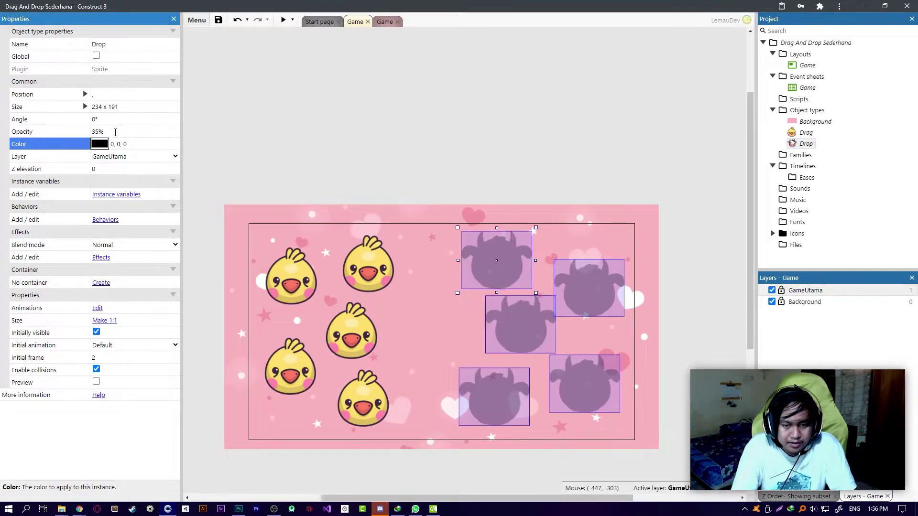
{"action": "left_click", "coordinate": [582, 182]}
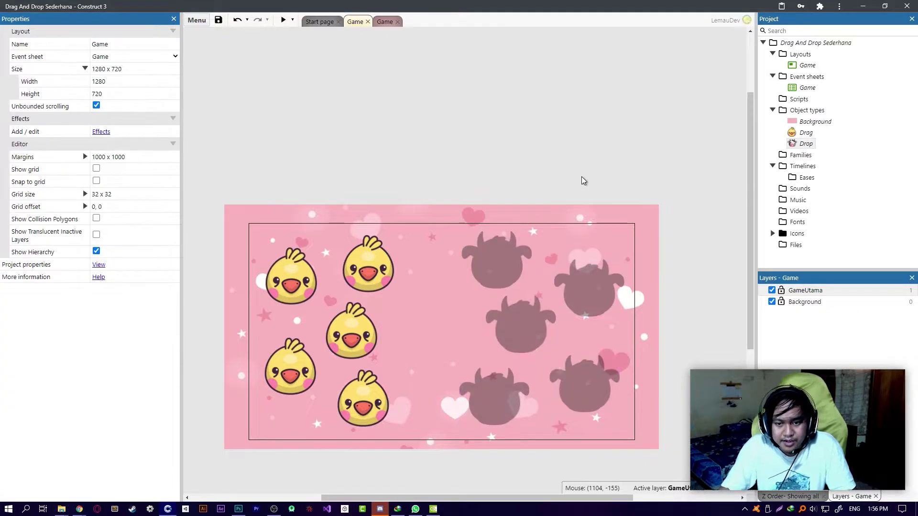
Review the color and opacity settings of the Drop sprites and how the silhouettes look in the layout
{"action": "left_click", "coordinate": [804, 143]}
{"action": "right_click", "coordinate": [804, 143]}
{"action": "key", "text": "Escape"}
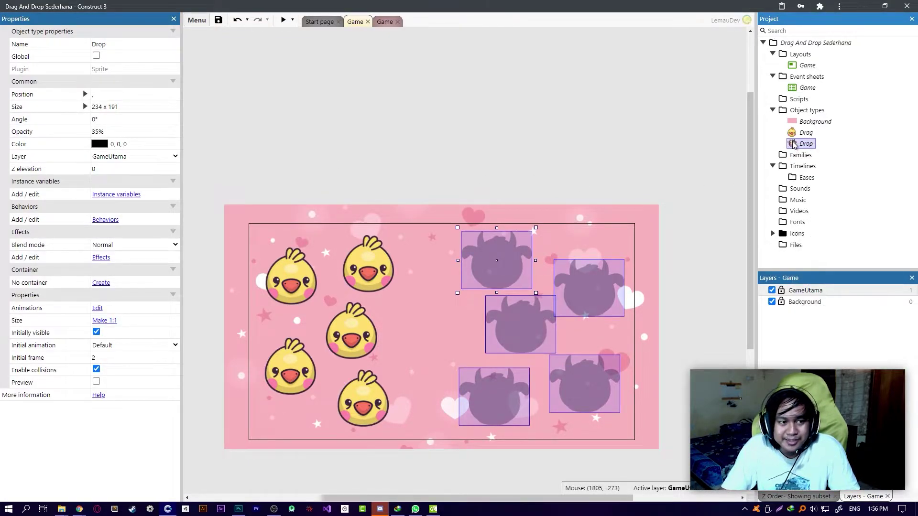
{"action": "left_click", "coordinate": [104, 144]}
{"action": "left_click_drag", "start_coordinate": [128, 214], "coordinate": [76, 225]}
{"action": "left_click", "coordinate": [89, 213]}
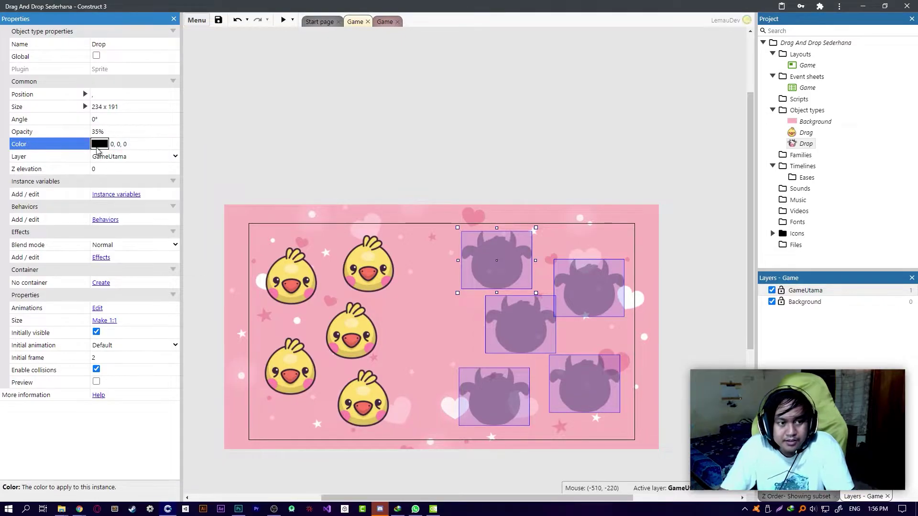
{"action": "left_click", "coordinate": [97, 131]}
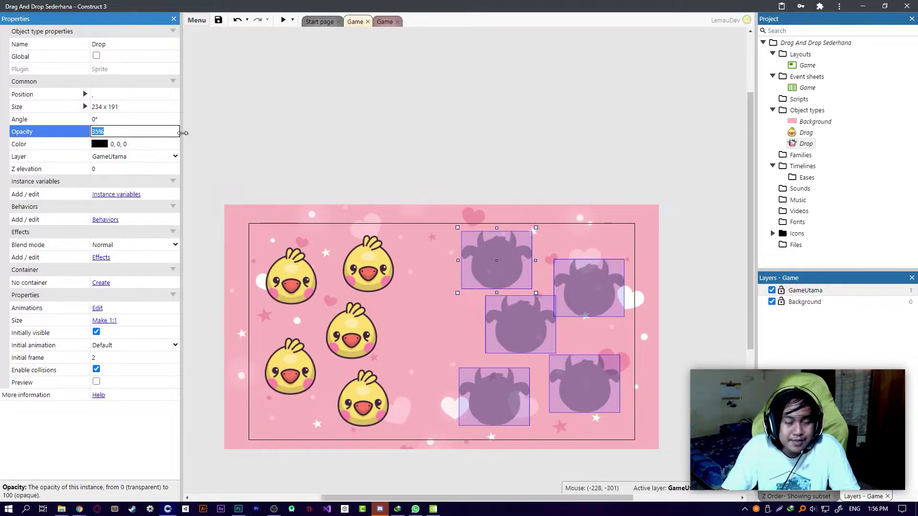
{"action": "left_click", "coordinate": [513, 145]}
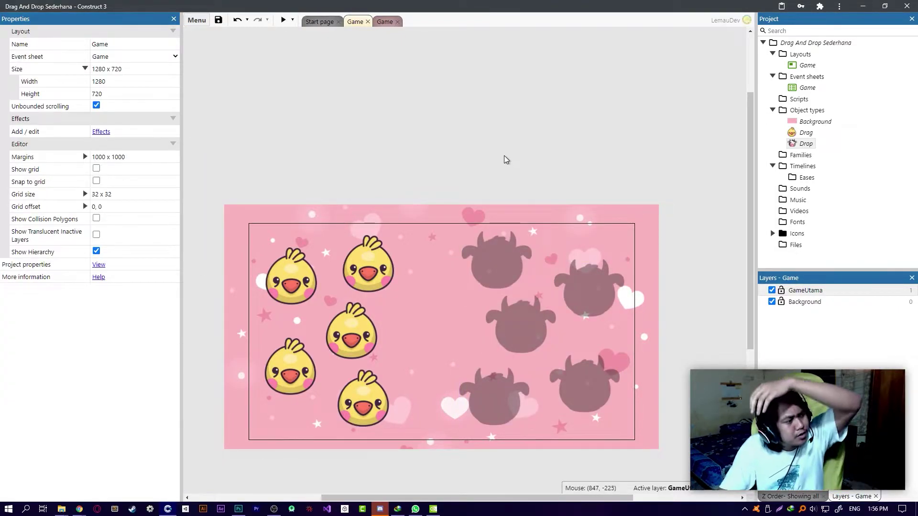
{"action": "scroll", "coordinate": [445, 232], "scroll_direction": "up", "scroll_amount": 2, "text": "ctrl"}
{"action": "scroll", "coordinate": [426, 196], "scroll_direction": "down", "scroll_amount": 2, "text": "ctrl"}
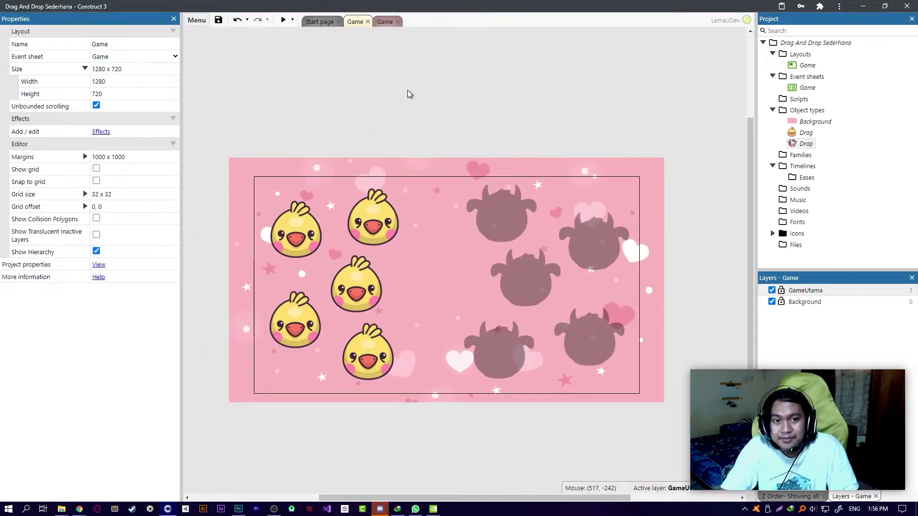
Move the upper-left Drag chick slightly down and nudge the lower-left and middle chicks to even out their spacing
{"action": "scroll", "coordinate": [381, 149], "scroll_direction": "up", "scroll_amount": 2, "text": "ctrl"}
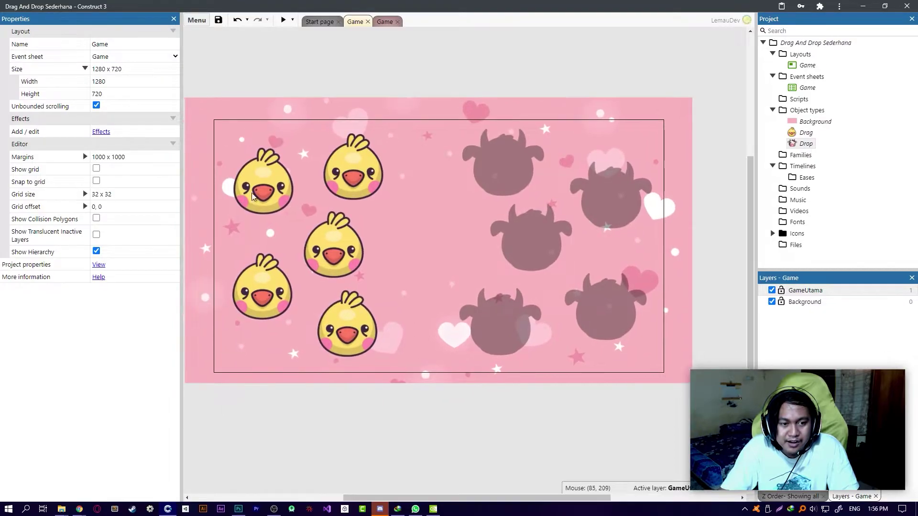
{"action": "left_click_drag", "start_coordinate": [273, 197], "coordinate": [271, 211]}
{"action": "left_click", "coordinate": [261, 267]}
{"action": "left_click_drag", "start_coordinate": [344, 250], "coordinate": [348, 251]}
Add the Tween behavior to the Drag sprite
{"action": "left_click", "coordinate": [364, 325]}
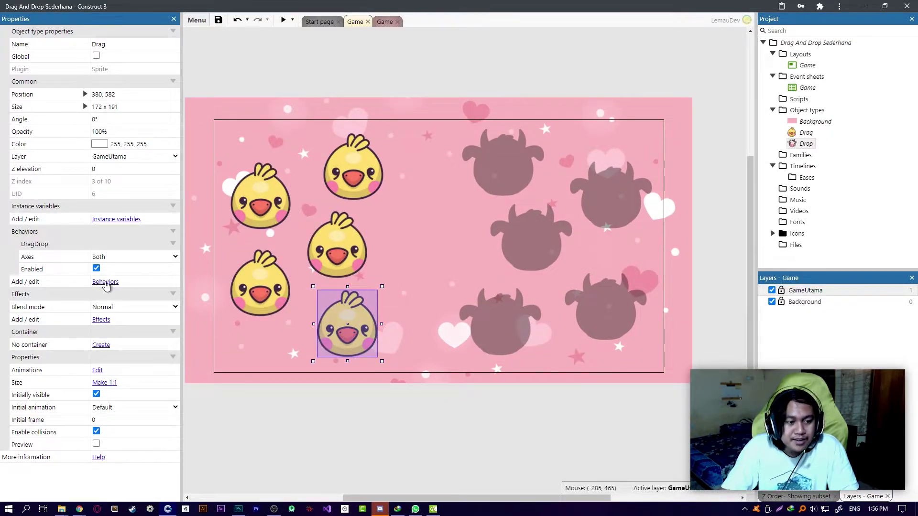
{"action": "left_click", "coordinate": [105, 282]}
{"action": "left_click", "coordinate": [452, 247]}
{"action": "type", "text": "tw"}
{"action": "double_click", "coordinate": [360, 202]}
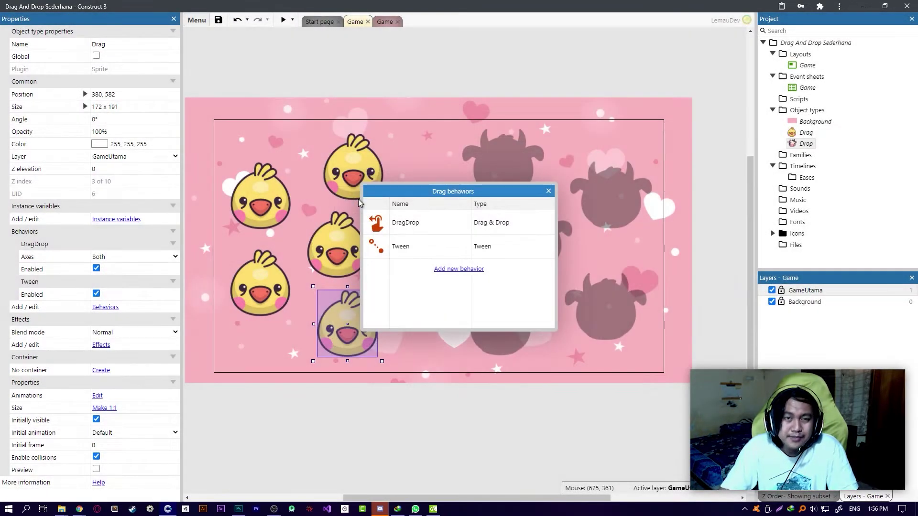
{"action": "left_click", "coordinate": [548, 191]}
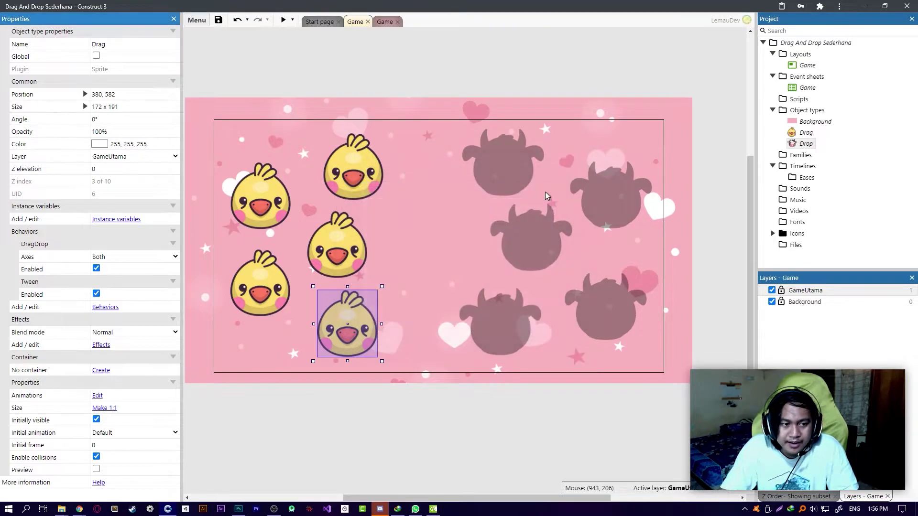
Add two number instance variables named PosX and PosY to the Drag sprite
{"action": "left_click", "coordinate": [124, 219]}
{"action": "left_click", "coordinate": [459, 235]}
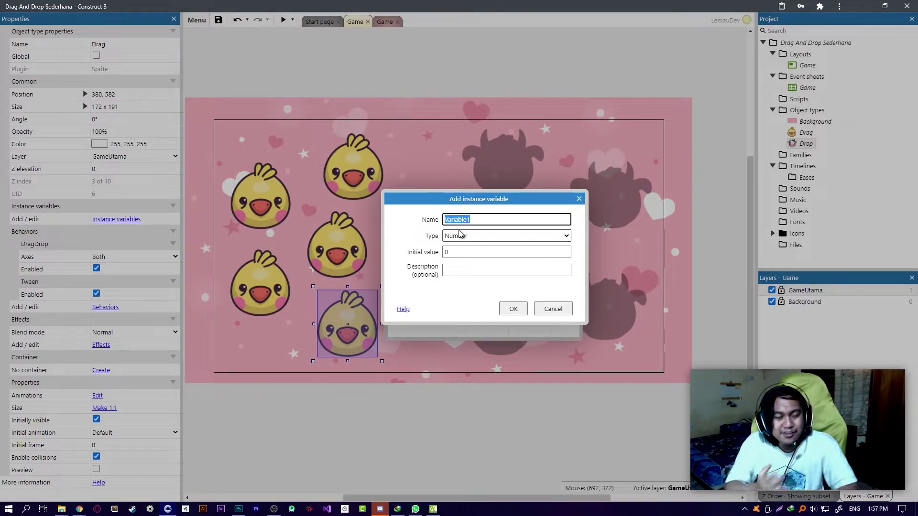
{"action": "key", "text": "BackSpace"}
{"action": "type", "text": "PosX"}
{"action": "key", "text": "Return"}
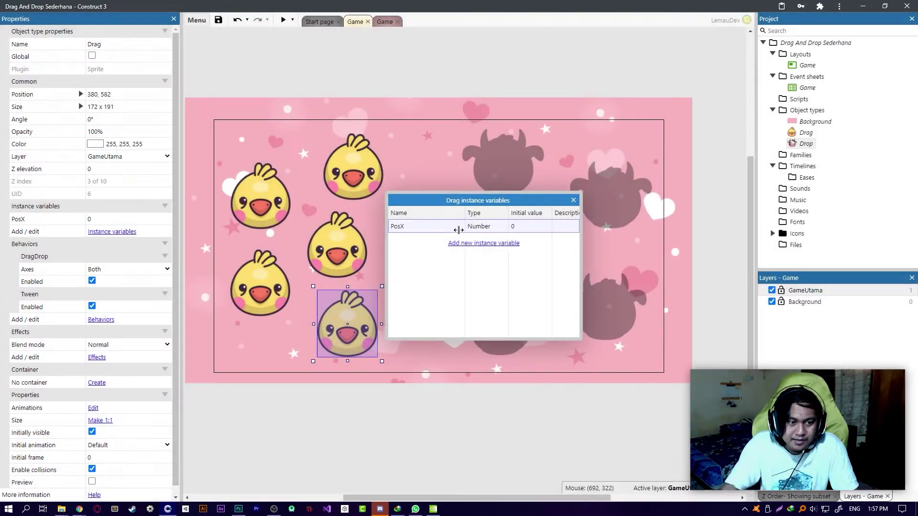
{"action": "left_click", "coordinate": [466, 242]}
{"action": "type", "text": "PosY"}
{"action": "key", "text": "Return"}
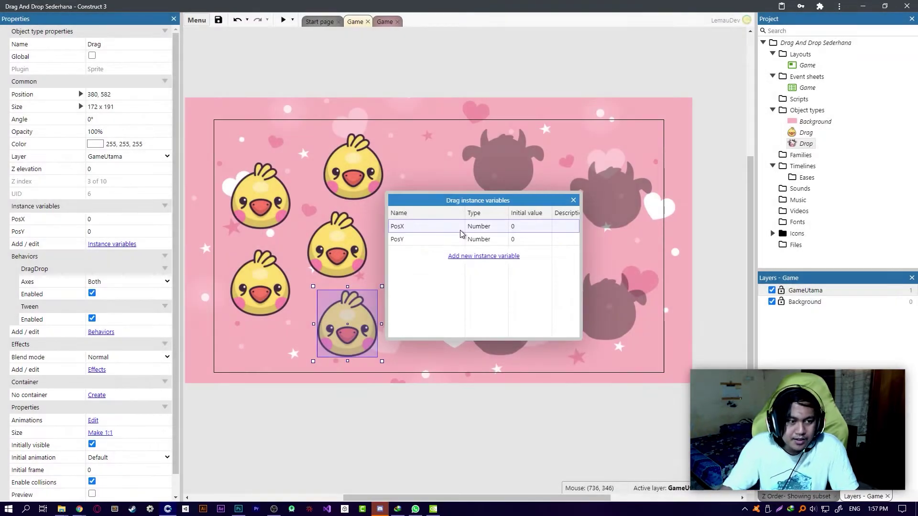
{"action": "left_click", "coordinate": [573, 200]}
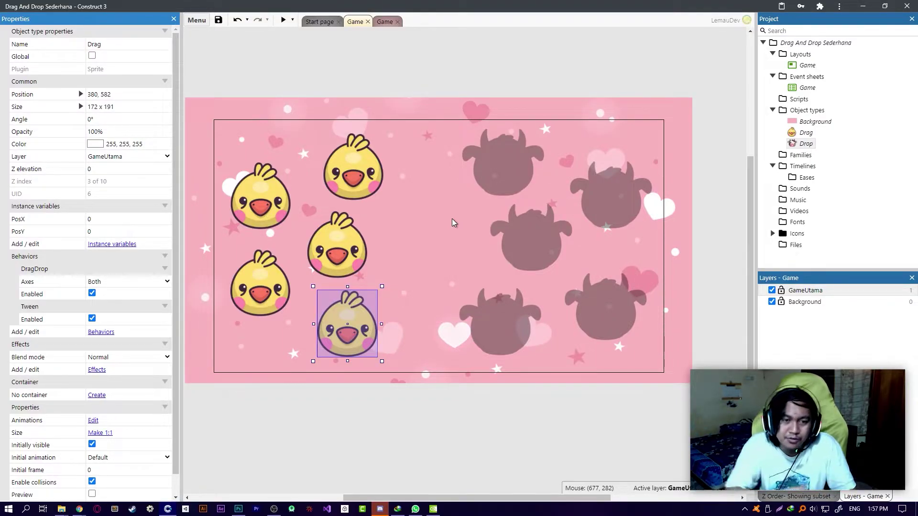
Move the uppermost Drag chick onto the nearest cow silhouette, and back among the other chicks at 368, 132
{"action": "scroll", "coordinate": [398, 198], "scroll_direction": "up", "scroll_amount": 3, "text": "ctrl"}
{"action": "scroll", "coordinate": [438, 210], "scroll_direction": "down", "scroll_amount": 2, "text": "ctrl"}
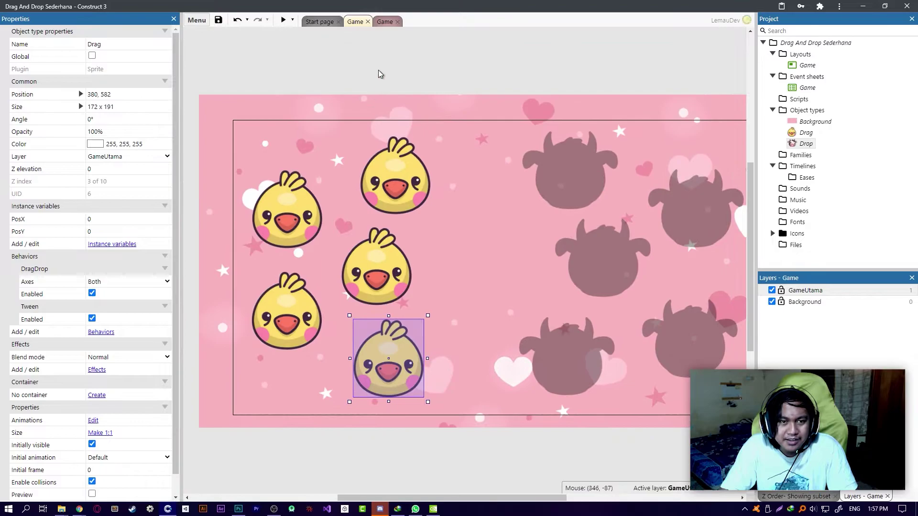
{"action": "middle_click_drag", "start_coordinate": [383, 139], "coordinate": [249, 131]}
{"action": "left_click_drag", "start_coordinate": [273, 181], "coordinate": [435, 188]}
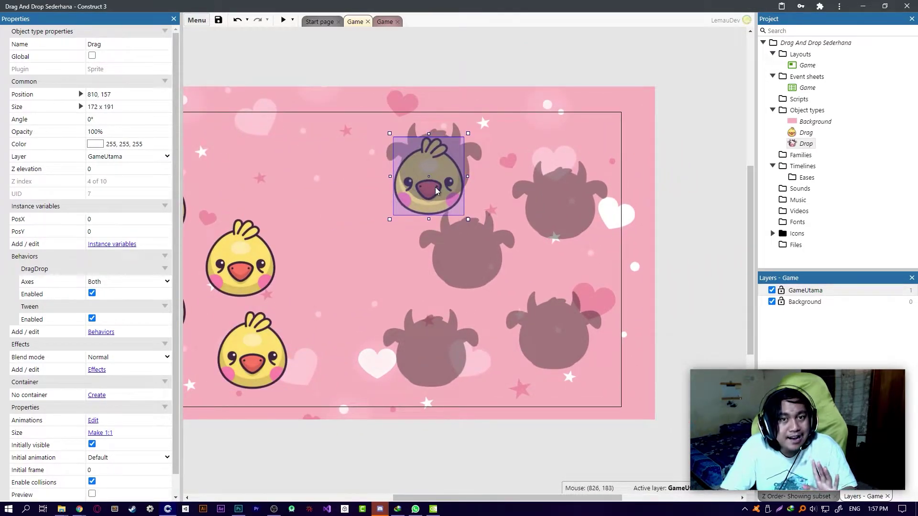
{"action": "middle_click_drag", "start_coordinate": [262, 197], "coordinate": [458, 202]}
{"action": "left_click_drag", "start_coordinate": [609, 211], "coordinate": [428, 199]}
{"action": "scroll", "coordinate": [425, 199], "scroll_direction": "down", "scroll_amount": 4}
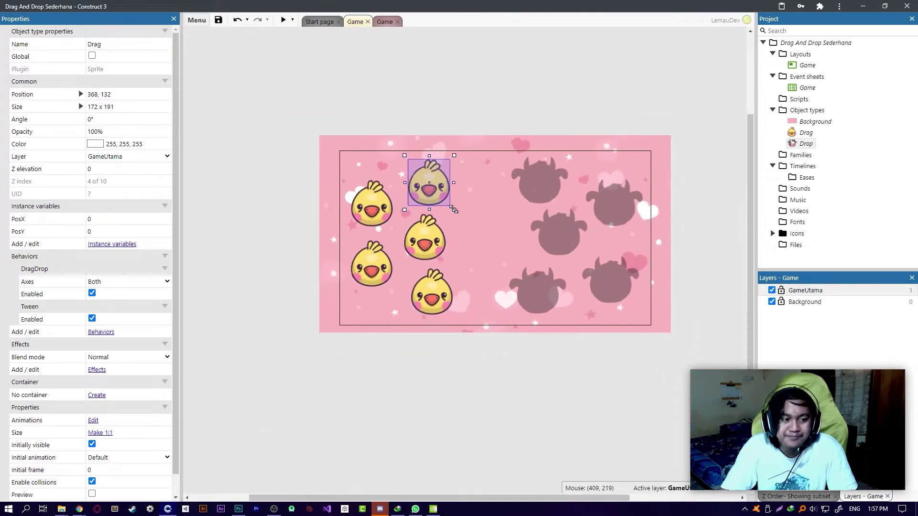
{"action": "scroll", "coordinate": [425, 201], "scroll_direction": "up", "scroll_amount": 4}
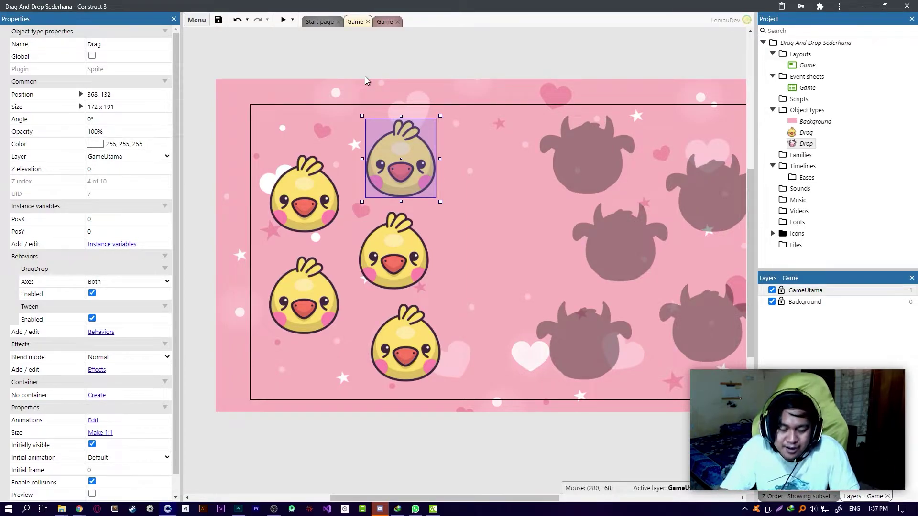
{"action": "scroll", "coordinate": [373, 74], "scroll_direction": "right", "scroll_amount": 1}
{"action": "left_click", "coordinate": [385, 22]}
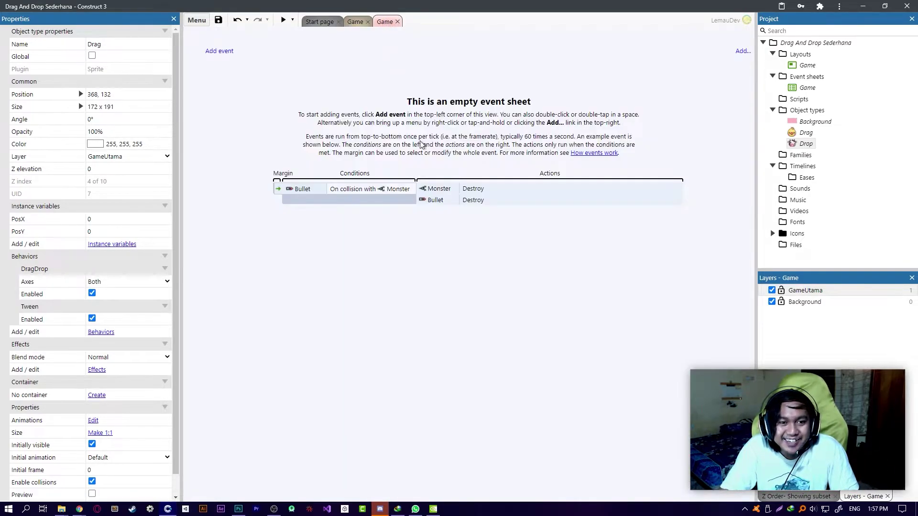
{"action": "left_click", "coordinate": [353, 22]}
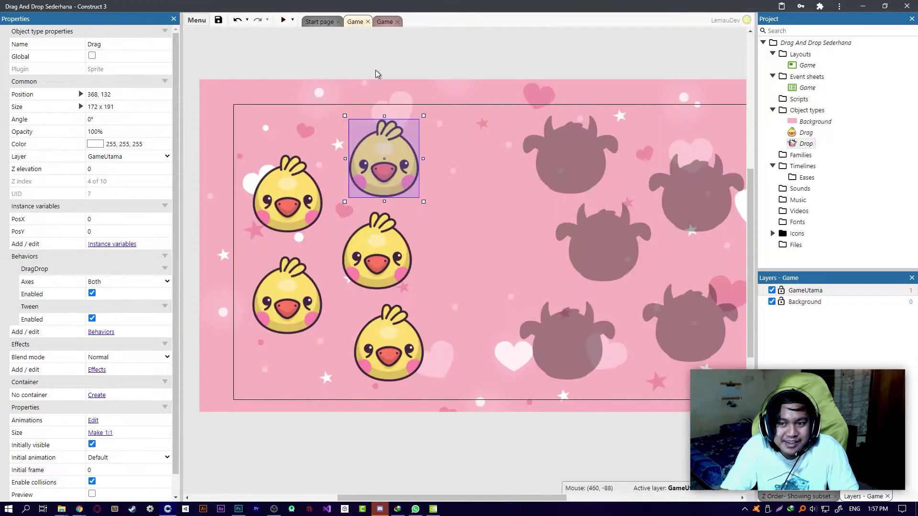
{"action": "left_click", "coordinate": [383, 20]}
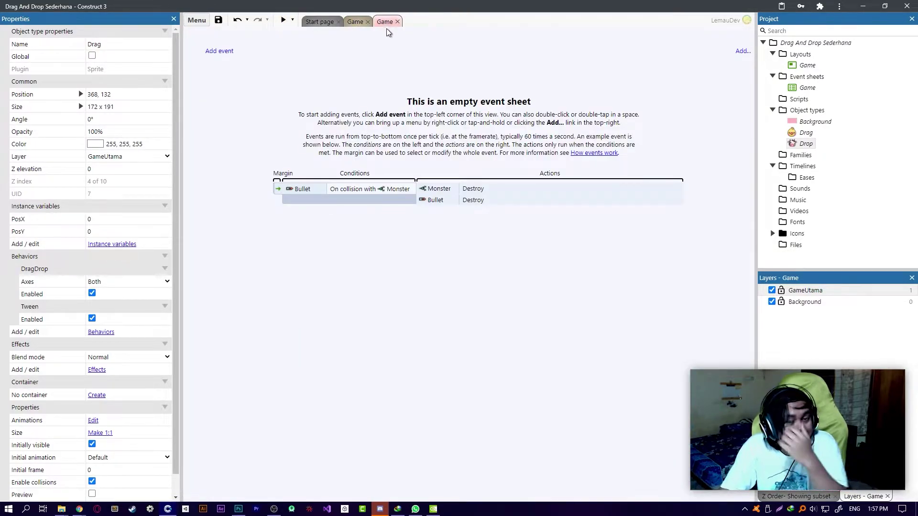
{"action": "left_click", "coordinate": [355, 22]}
Add an event with the System condition On start of layout to the empty Game event sheet
{"action": "left_click", "coordinate": [386, 22]}
{"action": "right_click", "coordinate": [312, 251]}
{"action": "left_click", "coordinate": [332, 260]}
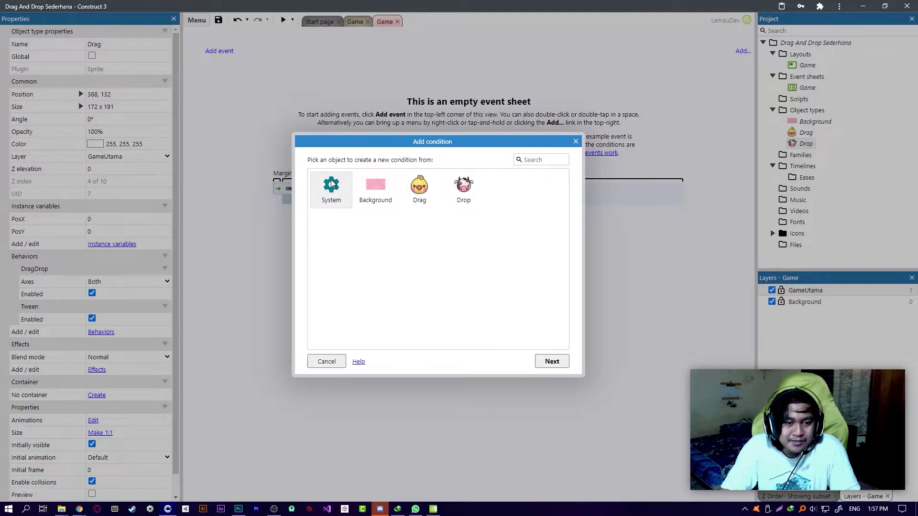
{"action": "double_click", "coordinate": [331, 190]}
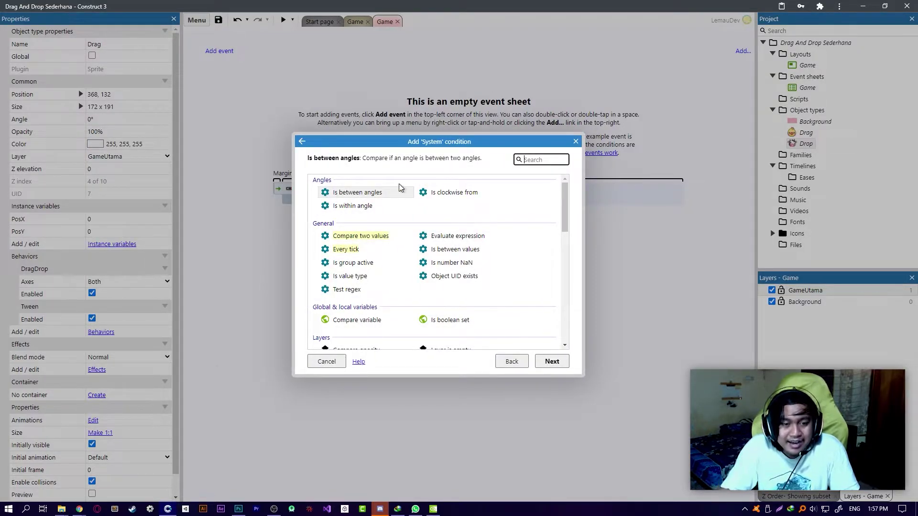
{"action": "type", "text": "start"}
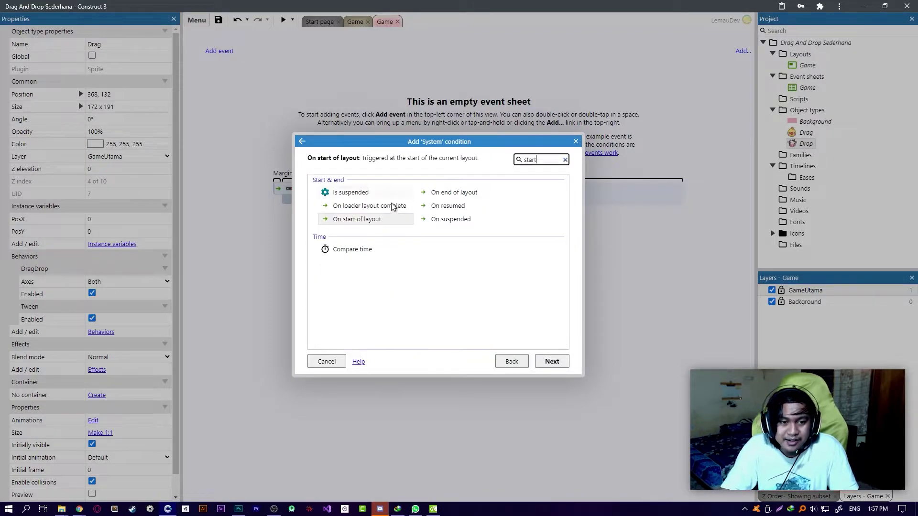
{"action": "left_click_drag", "start_coordinate": [544, 161], "coordinate": [510, 158]}
{"action": "left_click", "coordinate": [367, 222]}
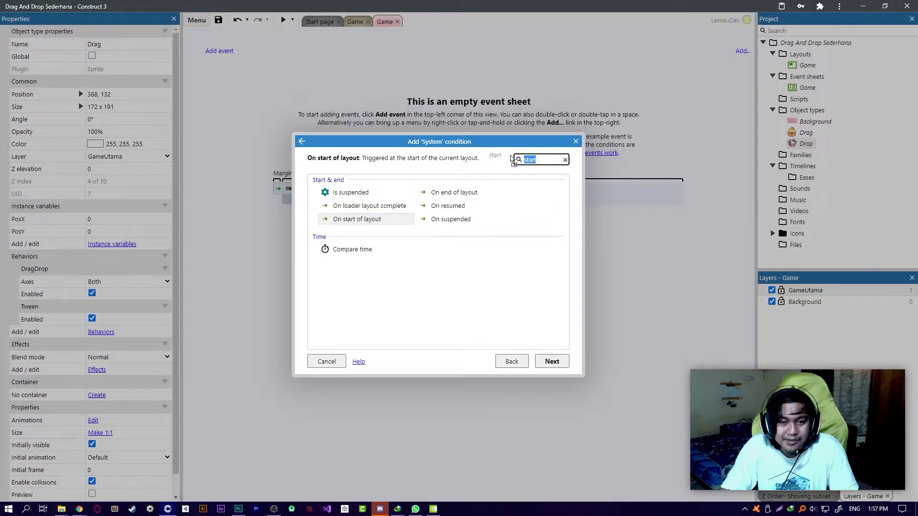
{"action": "left_click", "coordinate": [369, 224]}
{"action": "double_click", "coordinate": [362, 219]}
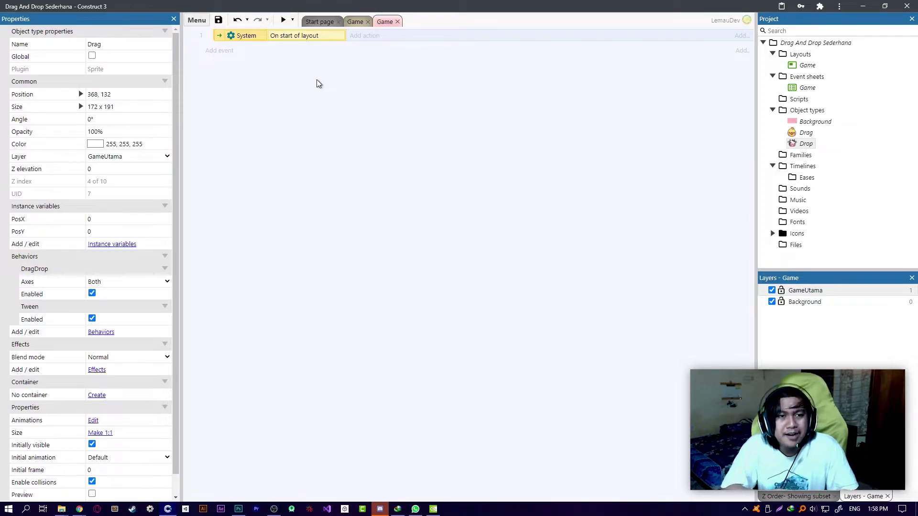
{"action": "left_click", "coordinate": [267, 36]}
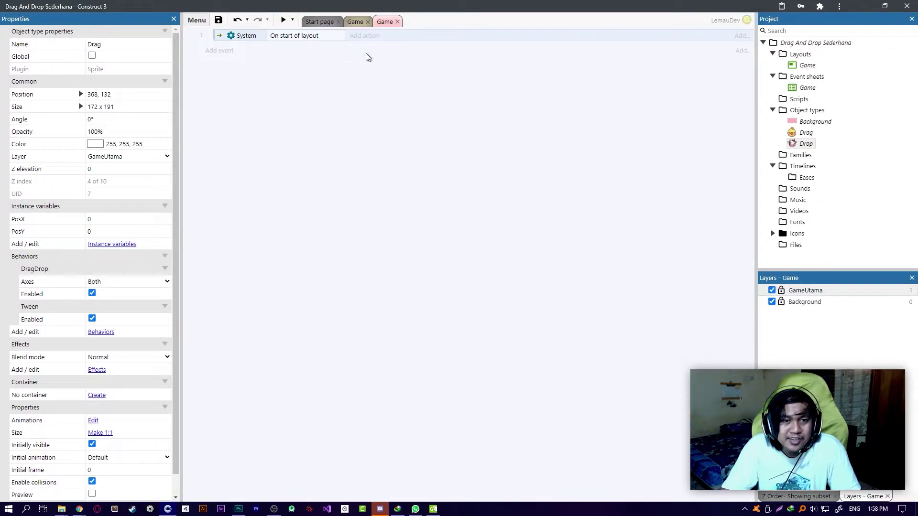
Examine the X and Y position properties of the selected Drag chick in the Game layout
{"action": "left_click", "coordinate": [354, 22]}
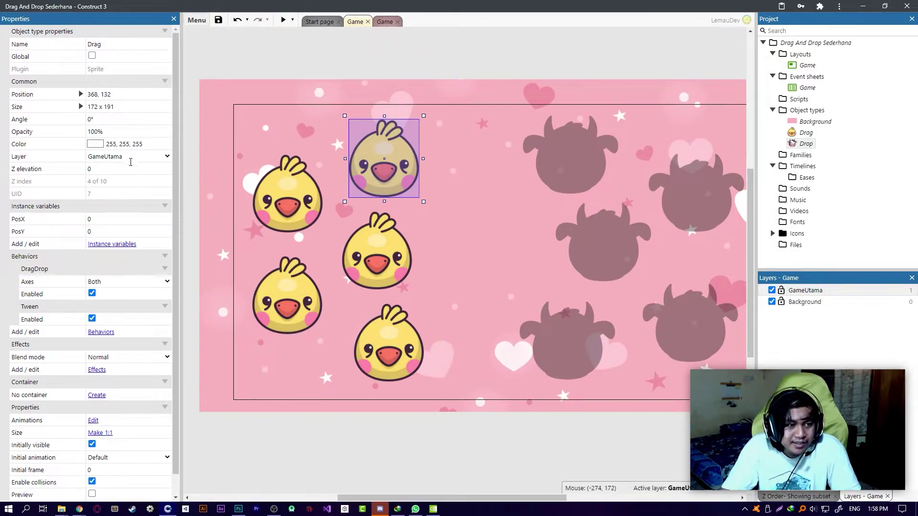
{"action": "left_click", "coordinate": [81, 106]}
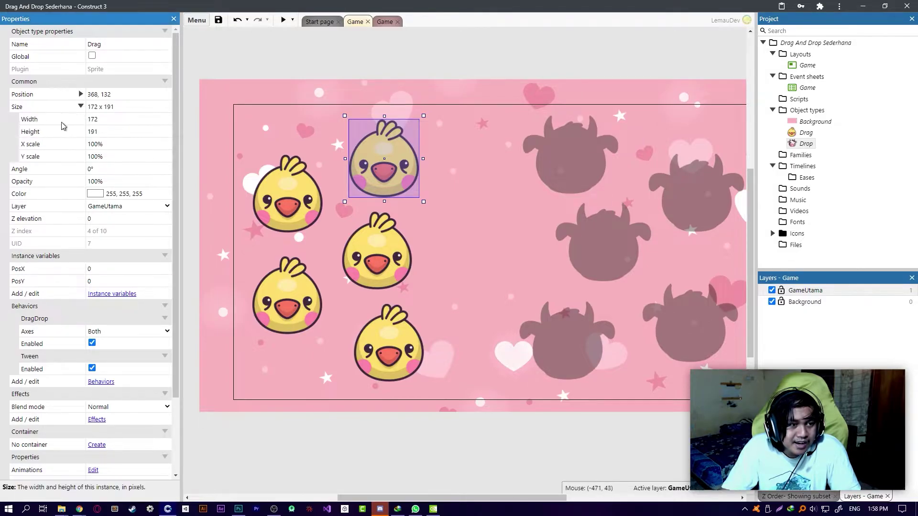
{"action": "left_click", "coordinate": [81, 94]}
{"action": "left_click", "coordinate": [102, 107]}
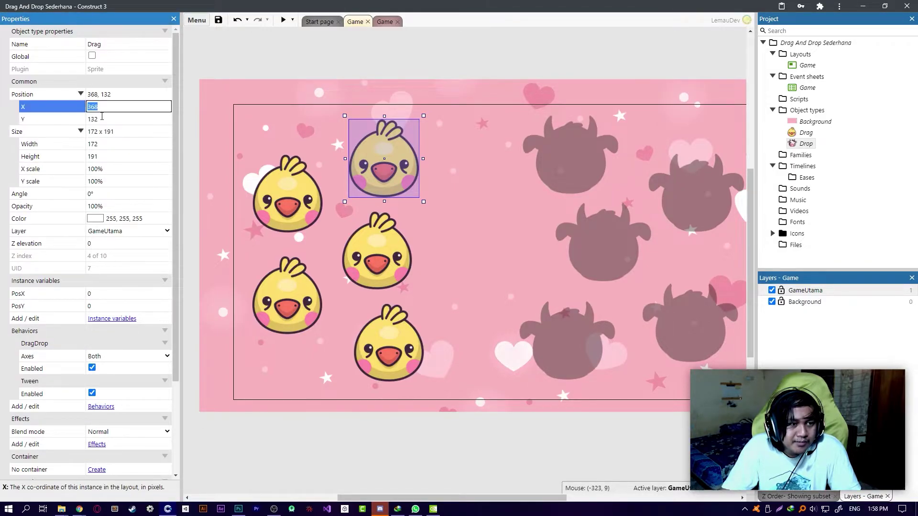
{"action": "key", "text": "Tab"}
Create a Drag Set value action under On start of layout with PosX as the instance variable
{"action": "left_click", "coordinate": [384, 22]}
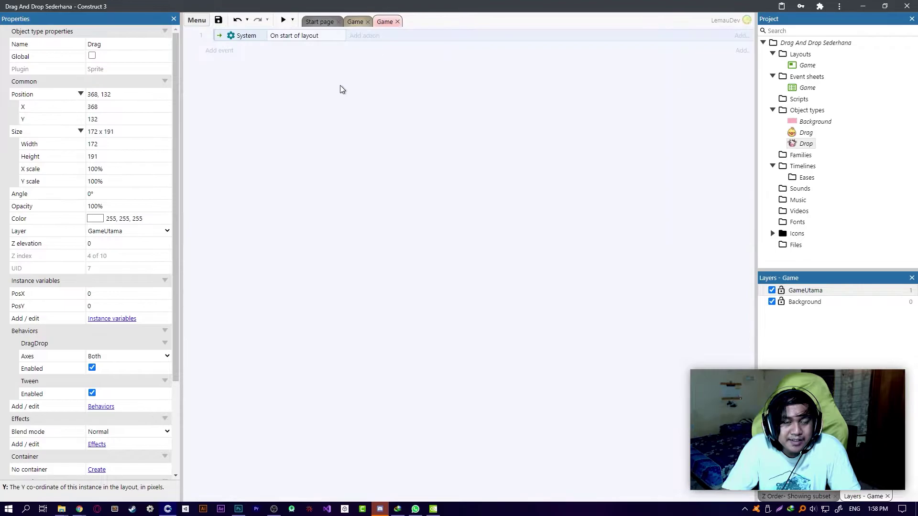
{"action": "left_click", "coordinate": [364, 36]}
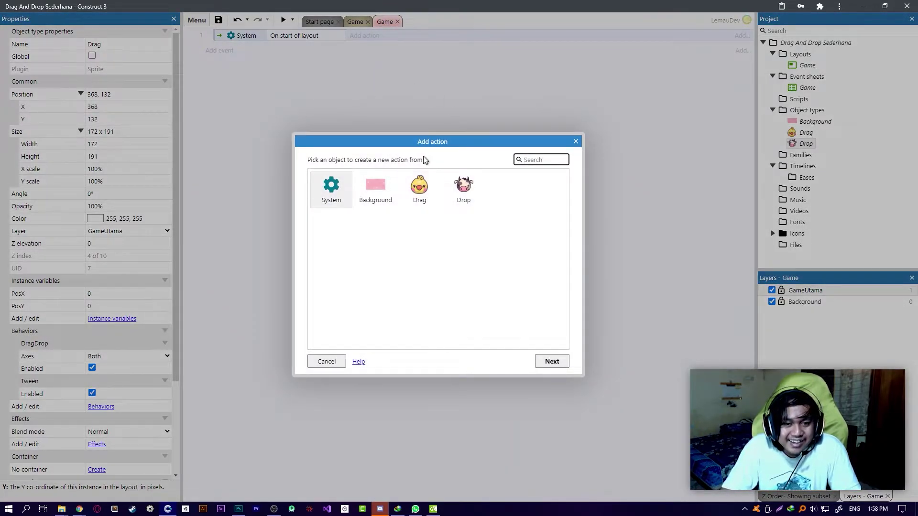
{"action": "double_click", "coordinate": [420, 191]}
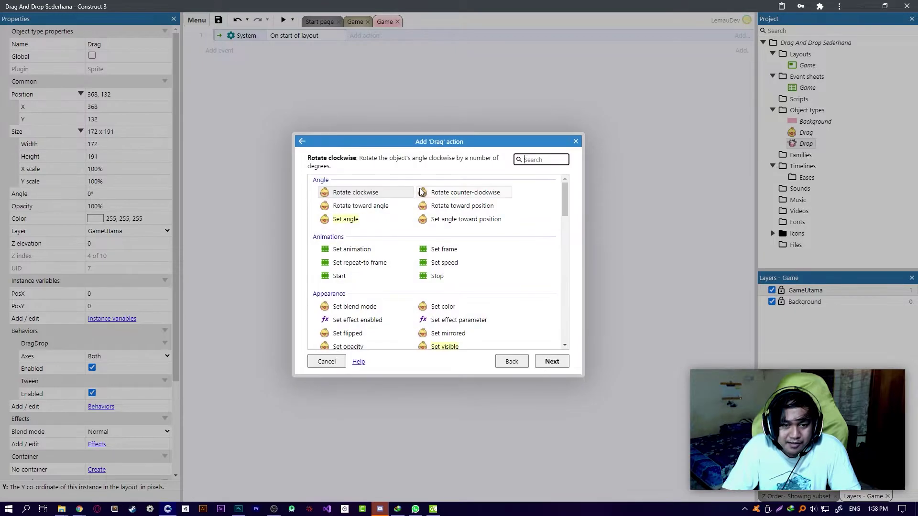
{"action": "scroll", "coordinate": [361, 278], "scroll_direction": "down", "scroll_amount": 6}
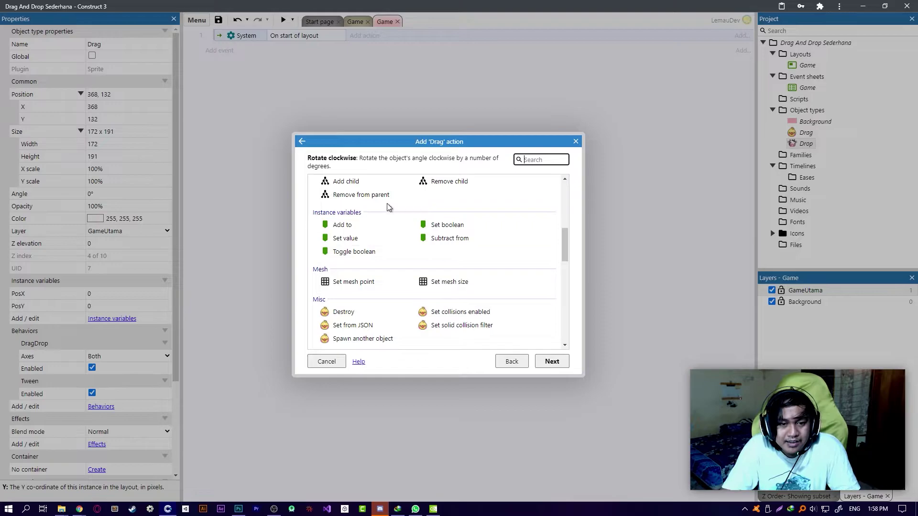
{"action": "left_click", "coordinate": [361, 241]}
{"action": "double_click", "coordinate": [362, 240]}
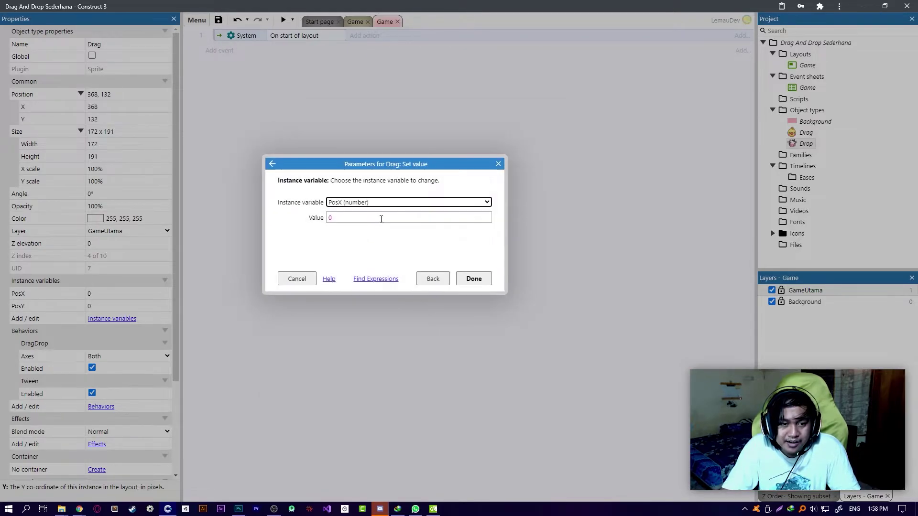
{"action": "left_click", "coordinate": [359, 203]}
{"action": "left_click", "coordinate": [350, 210]}
{"action": "left_click", "coordinate": [349, 202]}
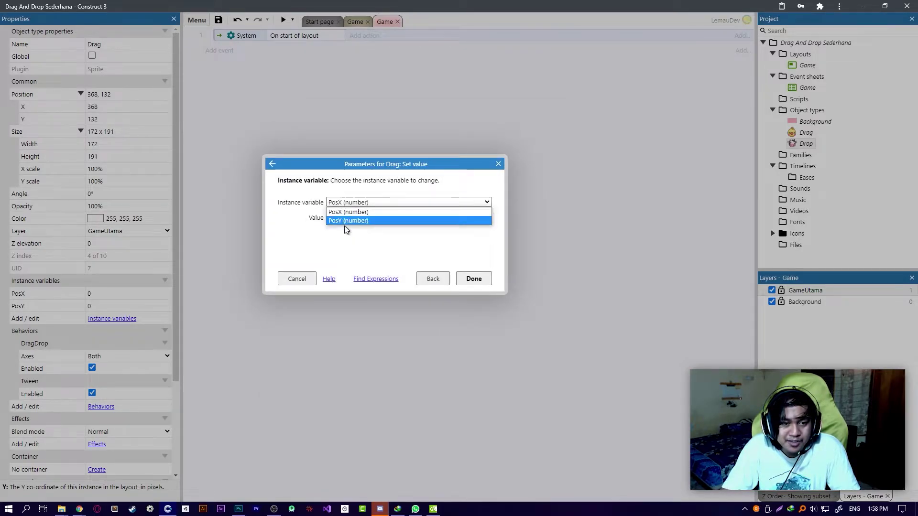
{"action": "left_click", "coordinate": [345, 211]}
{"action": "left_click", "coordinate": [329, 217]}
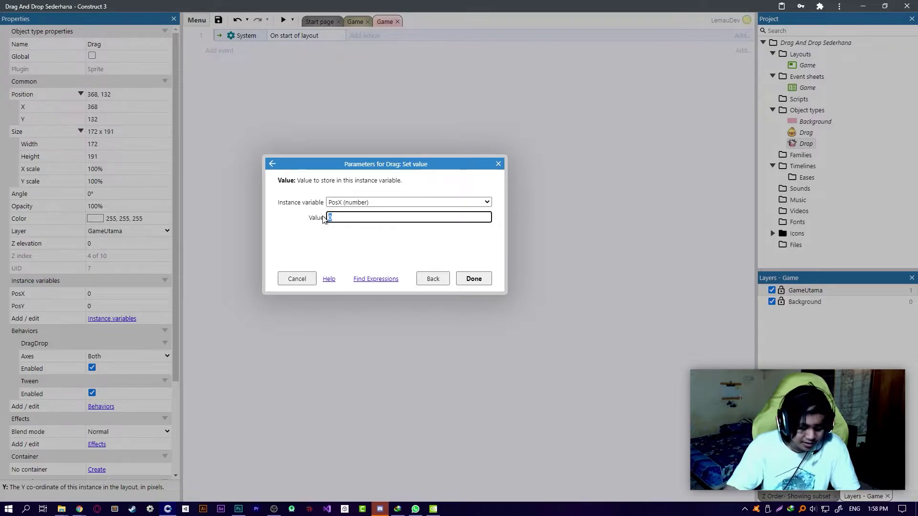
{"action": "type", "text": "Self"}
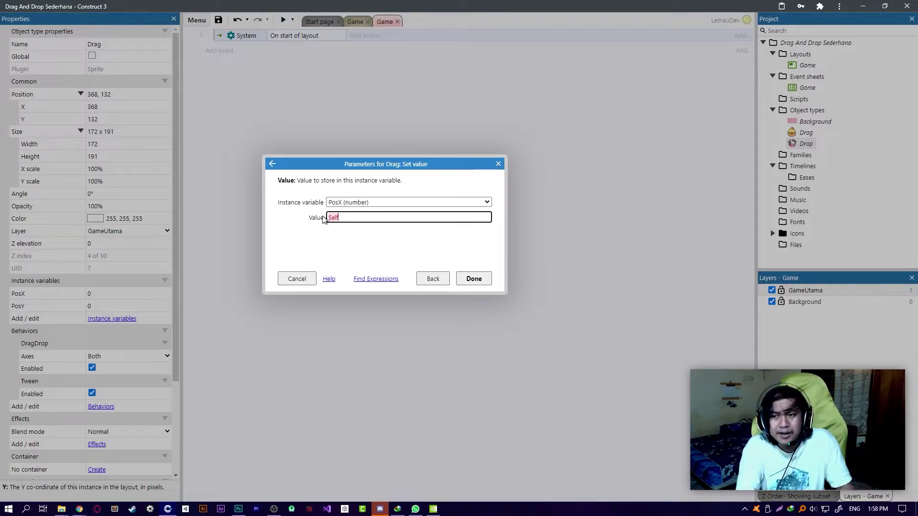
{"action": "key", "text": "BackSpace"}
{"action": "type", "text": "Drag"}
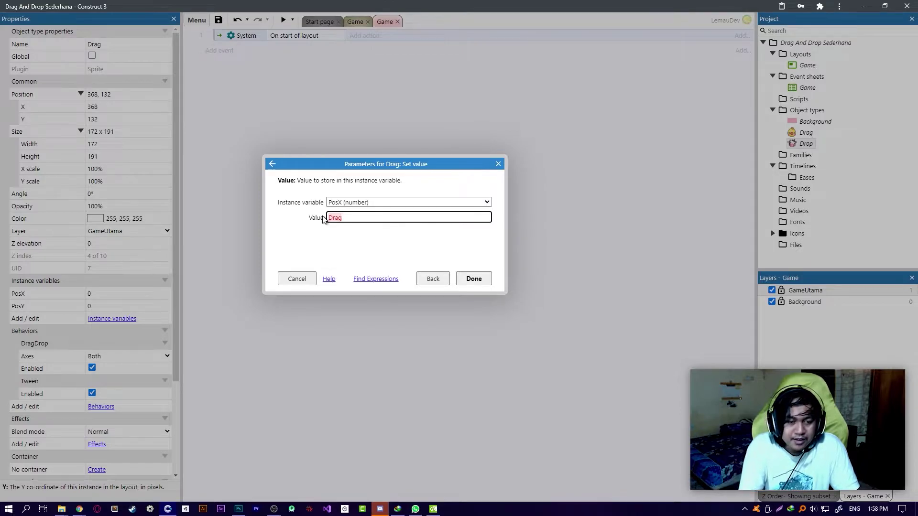
{"action": "key", "text": "BackSpace"}
Set the PosX action's value to Self.X and finish adding the action
{"action": "type", "text": "Self."}
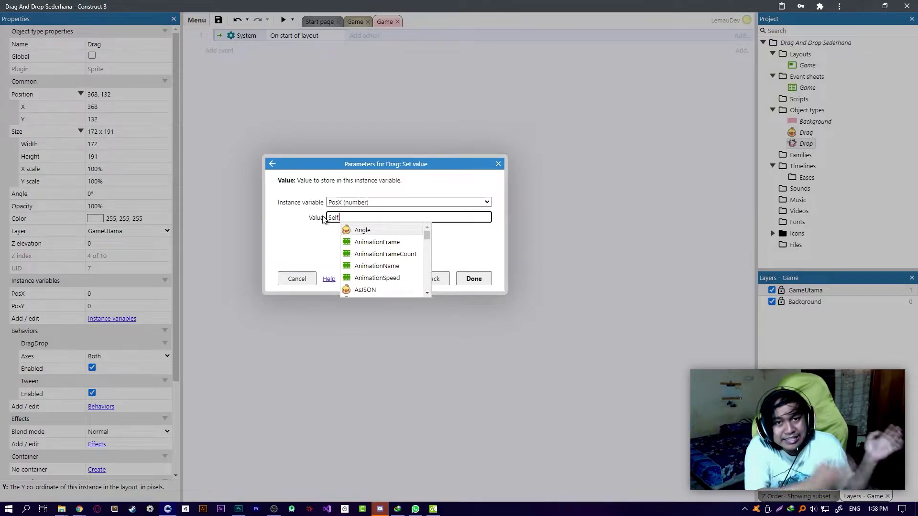
{"action": "type", "text": "x"}
{"action": "key", "text": "Return"}
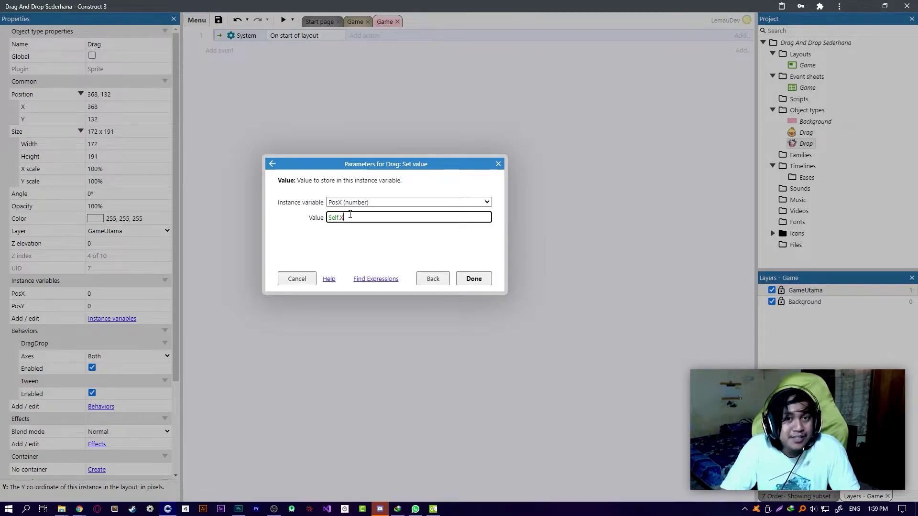
{"action": "left_click", "coordinate": [475, 278]}
Duplicate the Drag Set PosX action and change the copy to set PosY to Self.Y
{"action": "left_click_drag", "start_coordinate": [369, 38], "coordinate": [372, 47], "text": "ctrl"}
{"action": "double_click", "coordinate": [403, 46]}
{"action": "left_click", "coordinate": [352, 204]}
{"action": "left_click", "coordinate": [353, 219]}
{"action": "left_click", "coordinate": [361, 217]}
{"action": "key", "text": "BackSpace"}
{"action": "type", "text": "Y"}
{"action": "key", "text": "Return"}
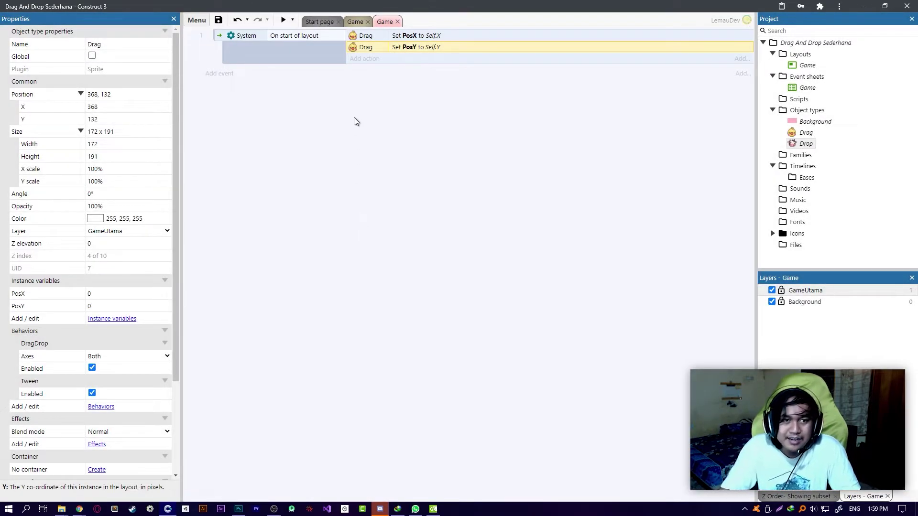
Debug the layout and inspect the instance variables PosX and PosY of Drag instance #0
{"action": "left_click", "coordinate": [293, 20]}
{"action": "left_click", "coordinate": [298, 47]}
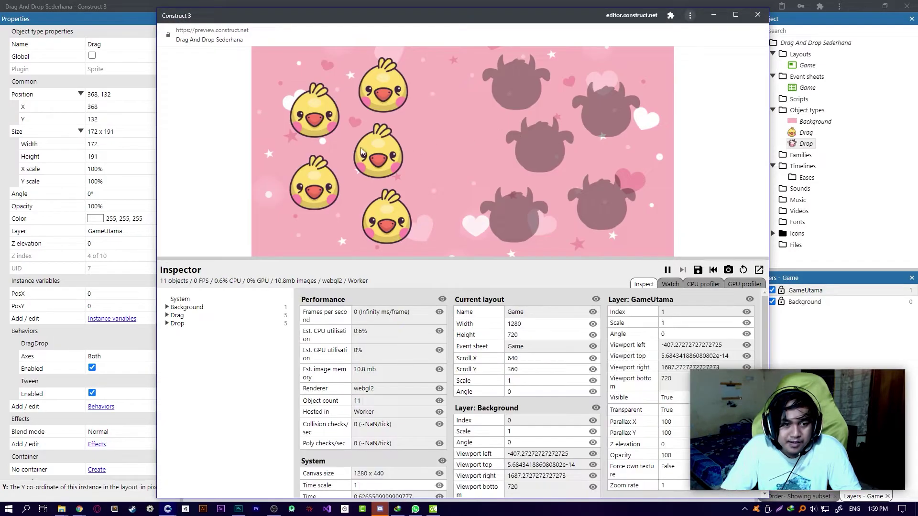
{"action": "left_click", "coordinate": [185, 317]}
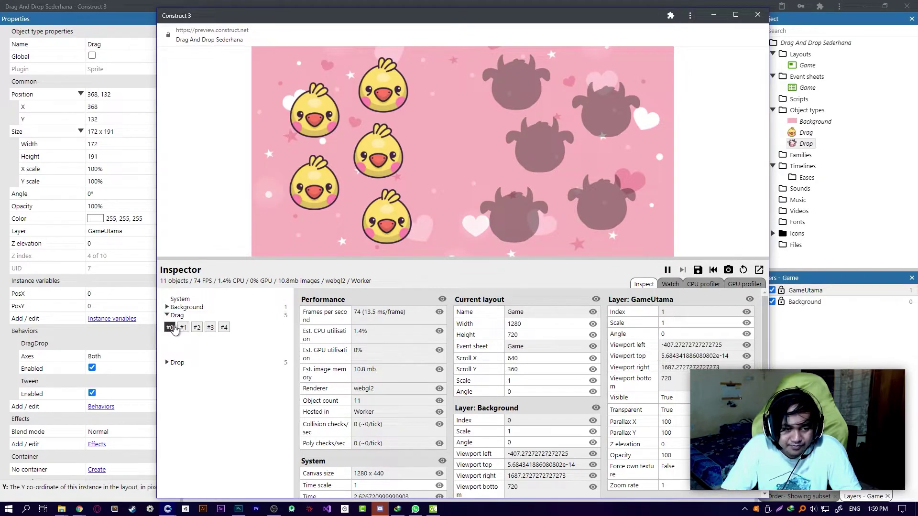
{"action": "left_click", "coordinate": [170, 328]}
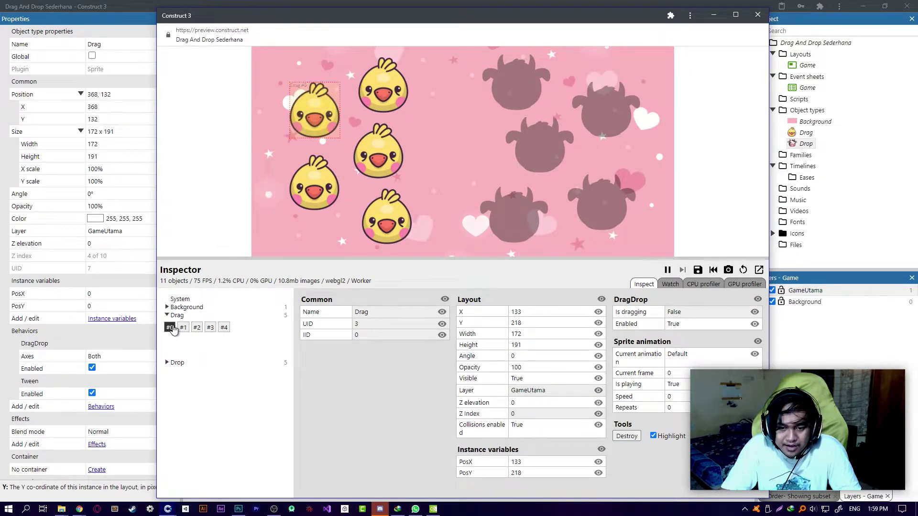
Compare Drag instance #0's PosX and PosY with its layout X and Y in the debugger, and close the preview
{"action": "left_click", "coordinate": [524, 463]}
{"action": "left_click", "coordinate": [525, 473]}
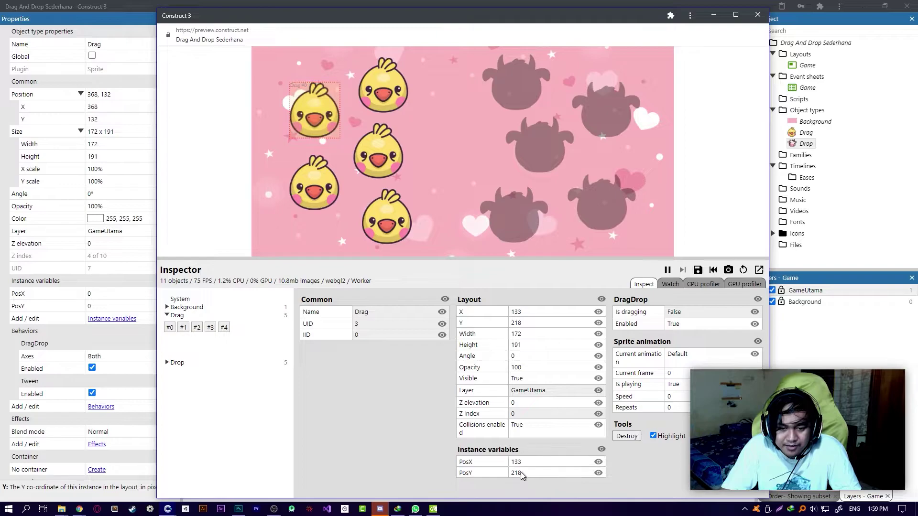
{"action": "left_click", "coordinate": [523, 312]}
{"action": "left_click", "coordinate": [524, 323]}
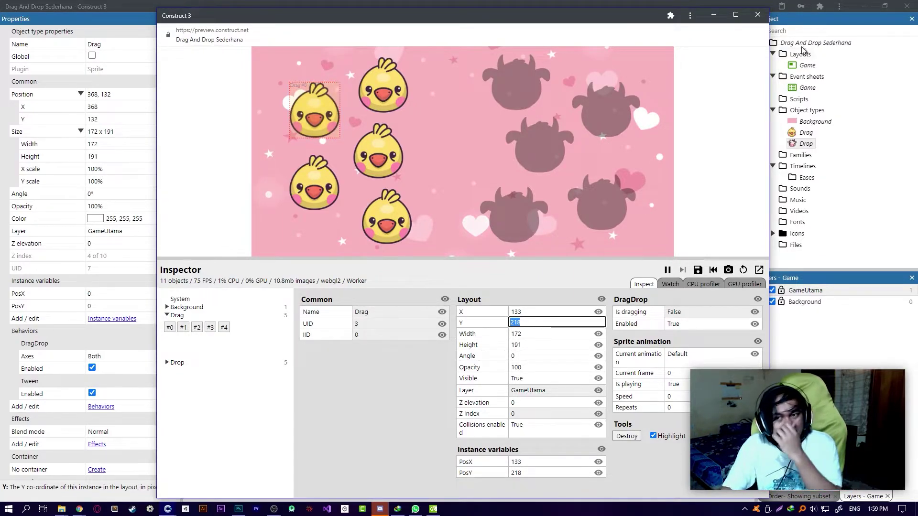
{"action": "left_click", "coordinate": [764, 17]}
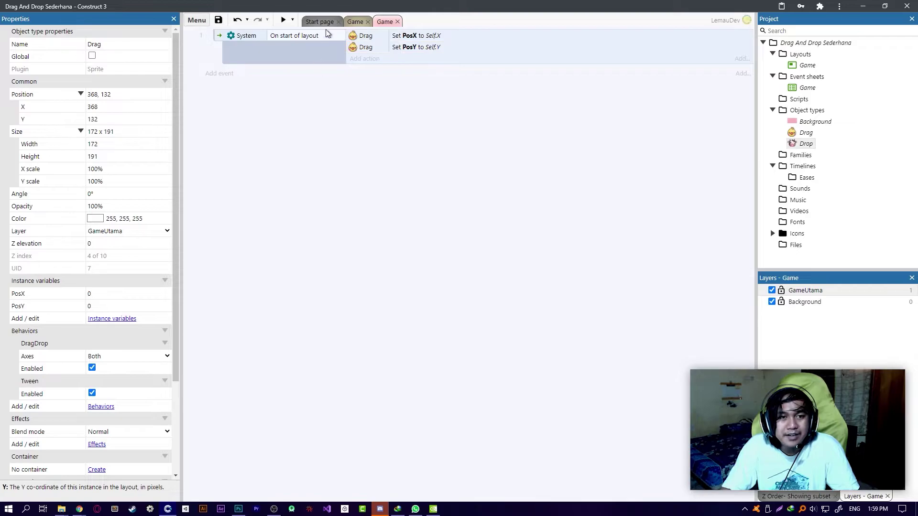
{"action": "left_click", "coordinate": [351, 22]}
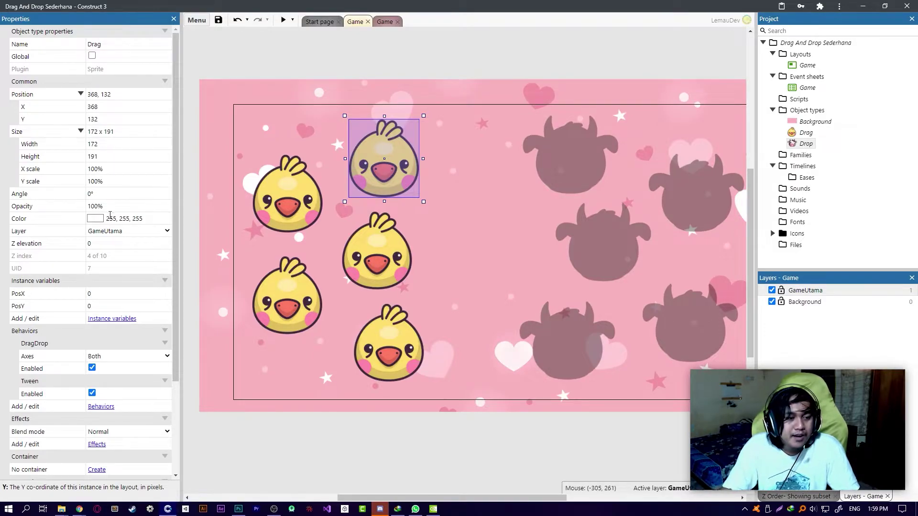
{"action": "scroll", "coordinate": [164, 318], "scroll_direction": "down", "scroll_amount": 2}
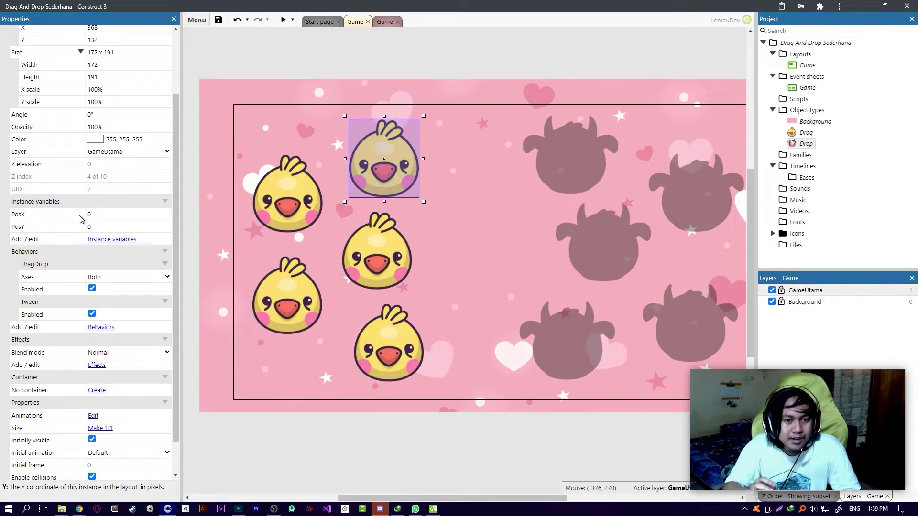
{"action": "middle_click_drag", "start_coordinate": [400, 196], "coordinate": [401, 198]}
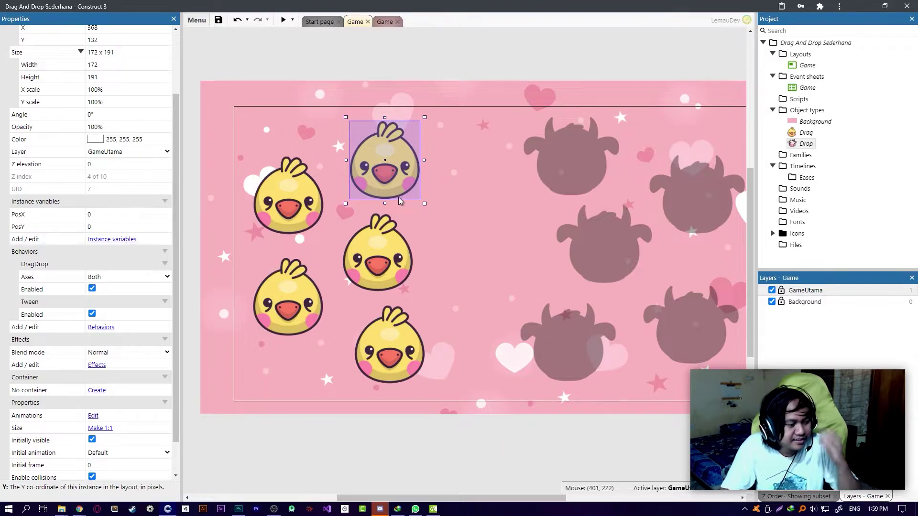
{"action": "middle_click_drag", "start_coordinate": [427, 203], "coordinate": [416, 200]}
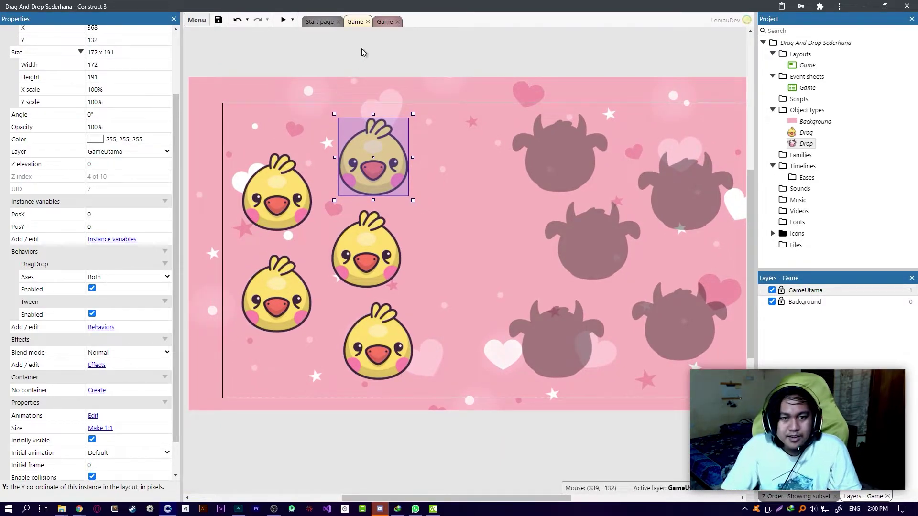
{"action": "left_click", "coordinate": [384, 22]}
{"action": "left_click", "coordinate": [354, 22]}
{"action": "left_click", "coordinate": [383, 22]}
{"action": "left_click", "coordinate": [355, 22]}
{"action": "middle_click_drag", "start_coordinate": [535, 153], "coordinate": [506, 146]}
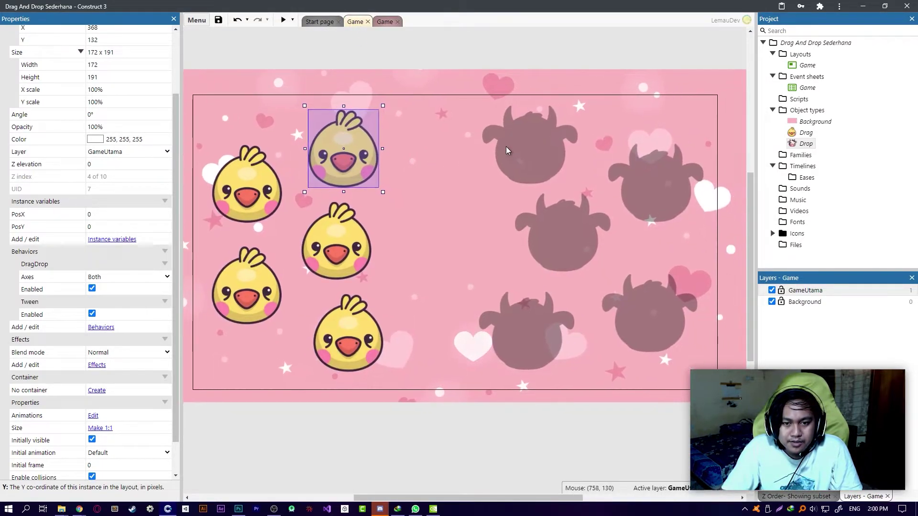
{"action": "left_click", "coordinate": [506, 146]}
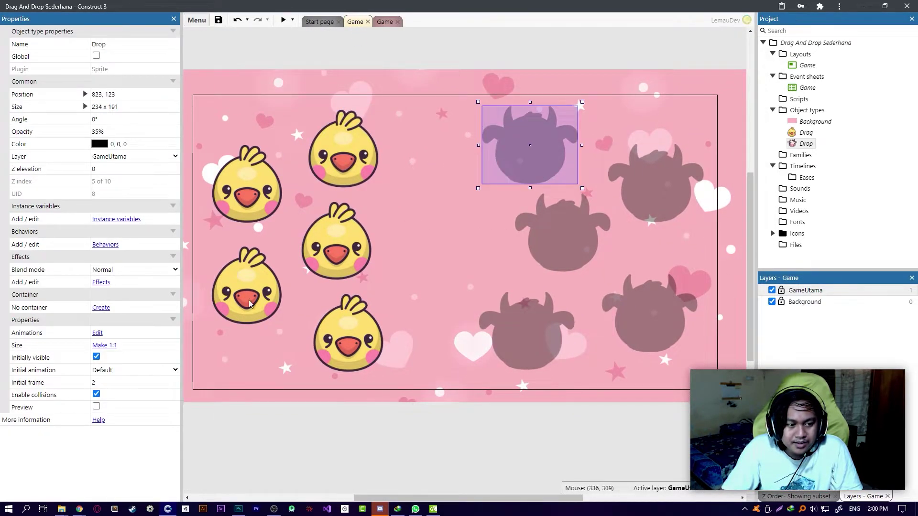
{"action": "left_click", "coordinate": [387, 22]}
{"action": "left_click", "coordinate": [356, 21]}
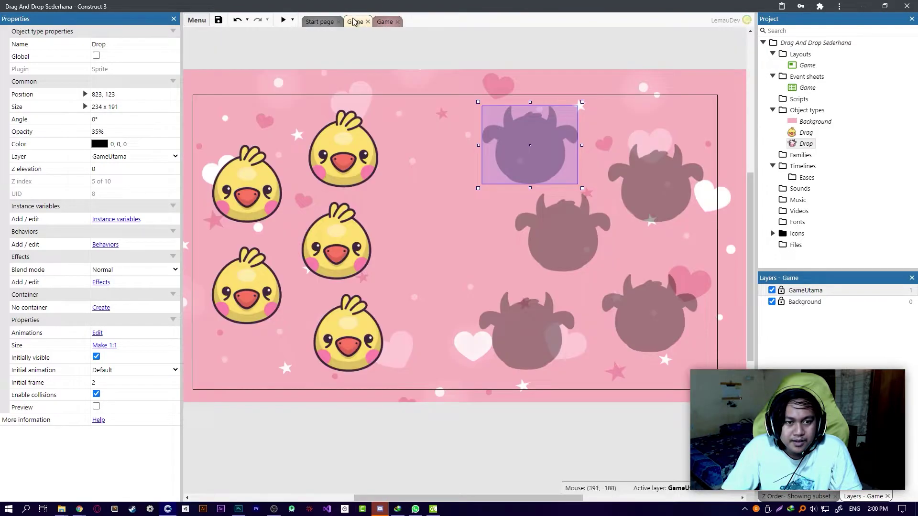
Add an event to the Game event sheet with the Drag object's DragDrop condition On drag start
{"action": "left_click", "coordinate": [384, 22]}
{"action": "right_click", "coordinate": [297, 171]}
{"action": "left_click", "coordinate": [268, 152]}
{"action": "right_click", "coordinate": [273, 150]}
{"action": "left_click", "coordinate": [296, 160]}
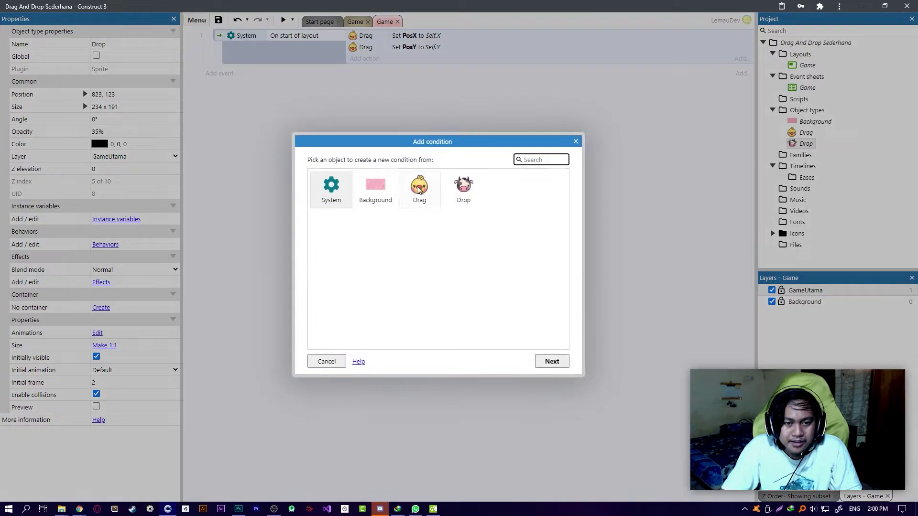
{"action": "left_click", "coordinate": [430, 194]}
{"action": "double_click", "coordinate": [431, 195]}
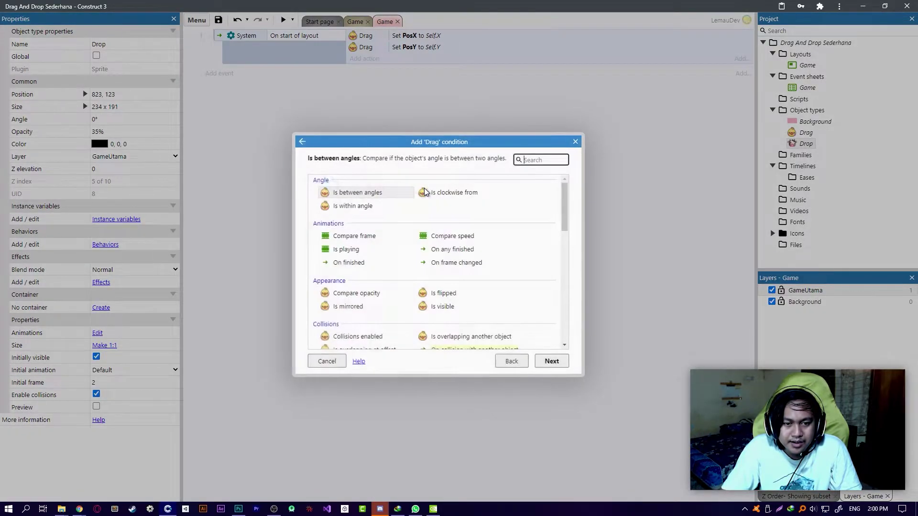
{"action": "scroll", "coordinate": [411, 232], "scroll_direction": "down", "scroll_amount": 3}
{"action": "scroll", "coordinate": [412, 232], "scroll_direction": "down", "scroll_amount": 2}
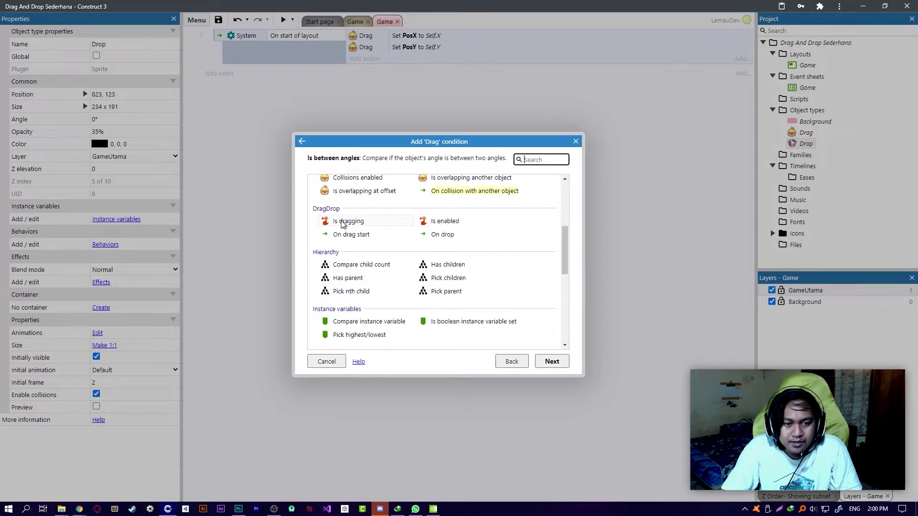
{"action": "left_click", "coordinate": [359, 235]}
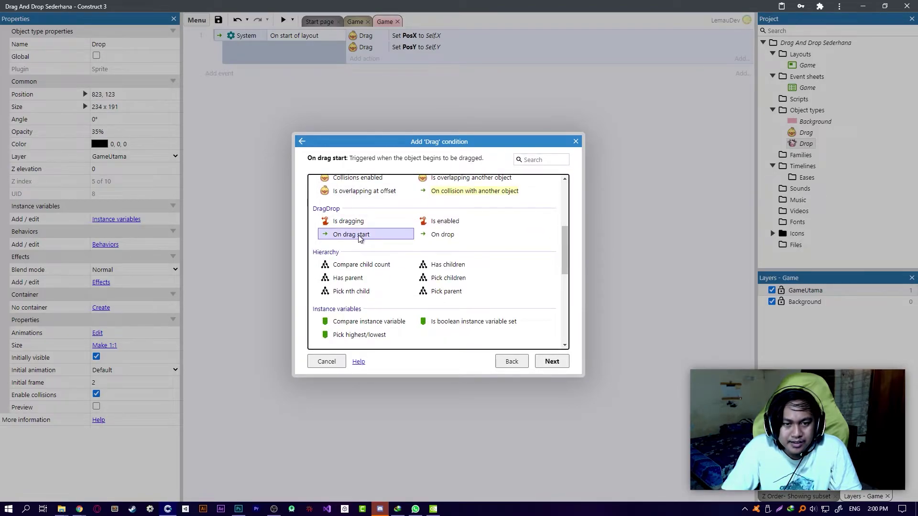
{"action": "double_click", "coordinate": [360, 236]}
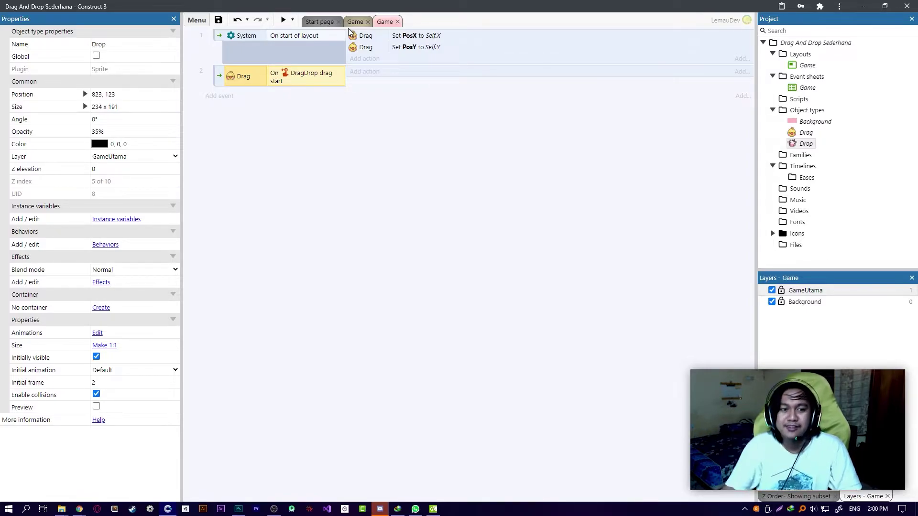
Add another event with the Drag object's DragDrop condition On drop
{"action": "right_click", "coordinate": [248, 142]}
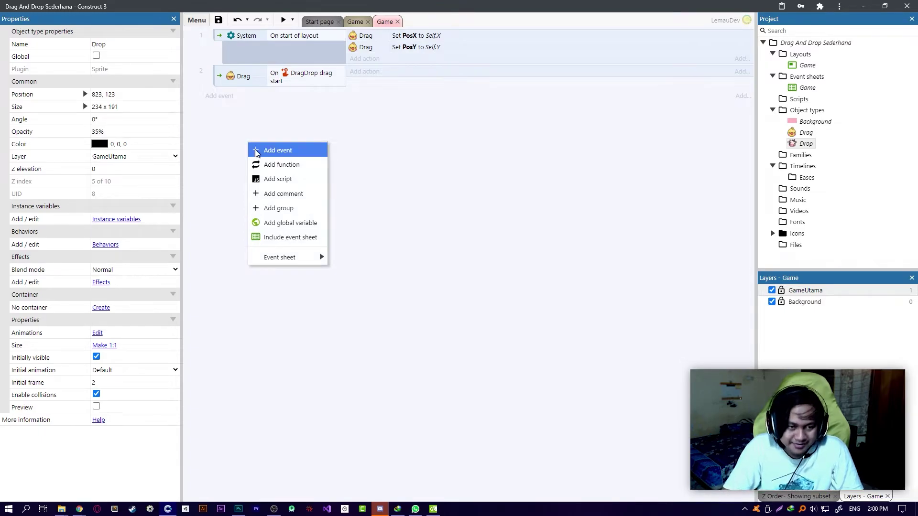
{"action": "left_click", "coordinate": [255, 151]}
{"action": "double_click", "coordinate": [414, 191]}
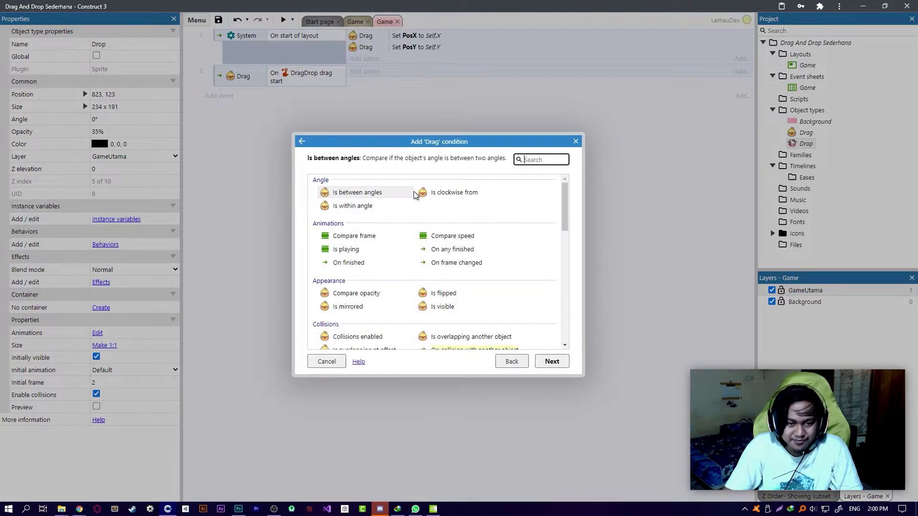
{"action": "scroll", "coordinate": [418, 239], "scroll_direction": "down", "scroll_amount": 3}
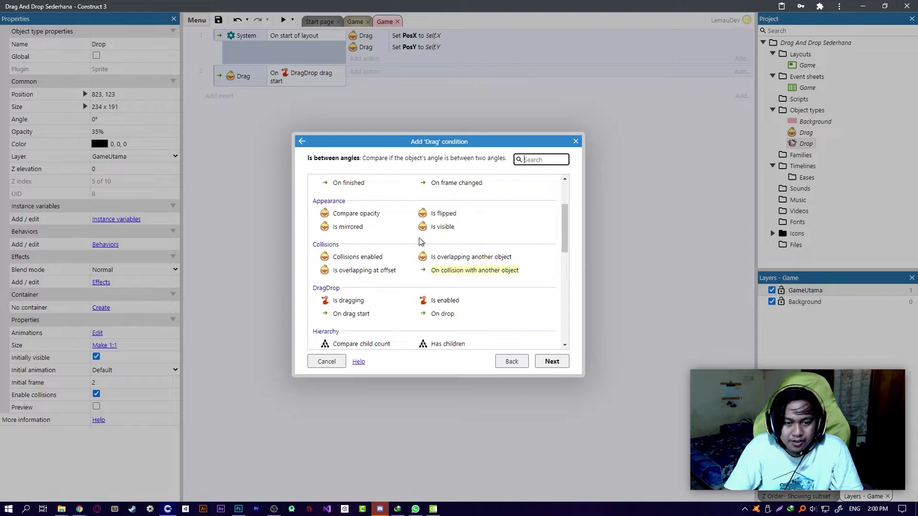
{"action": "scroll", "coordinate": [428, 240], "scroll_direction": "down", "scroll_amount": 2}
{"action": "double_click", "coordinate": [442, 235]}
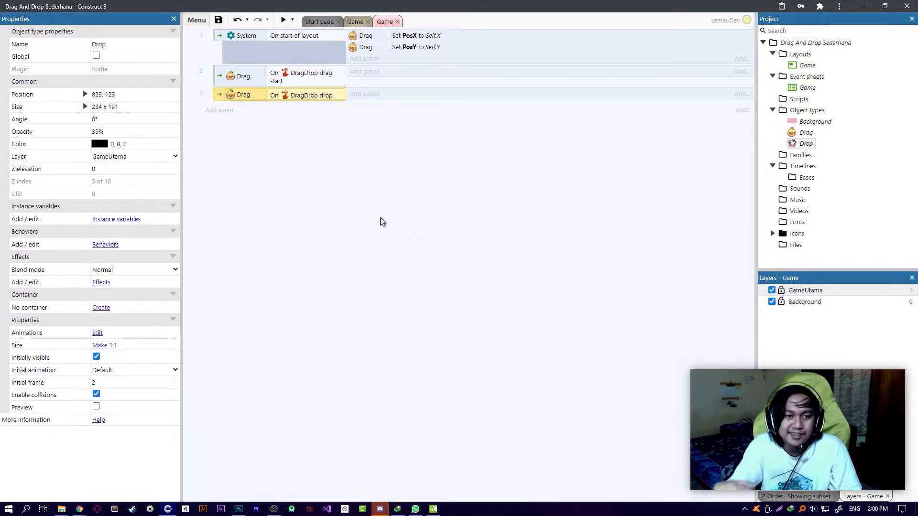
Shift the upper Drag chick in the Game layout to about 341, 157 and display the Z order list
{"action": "left_click", "coordinate": [230, 81]}
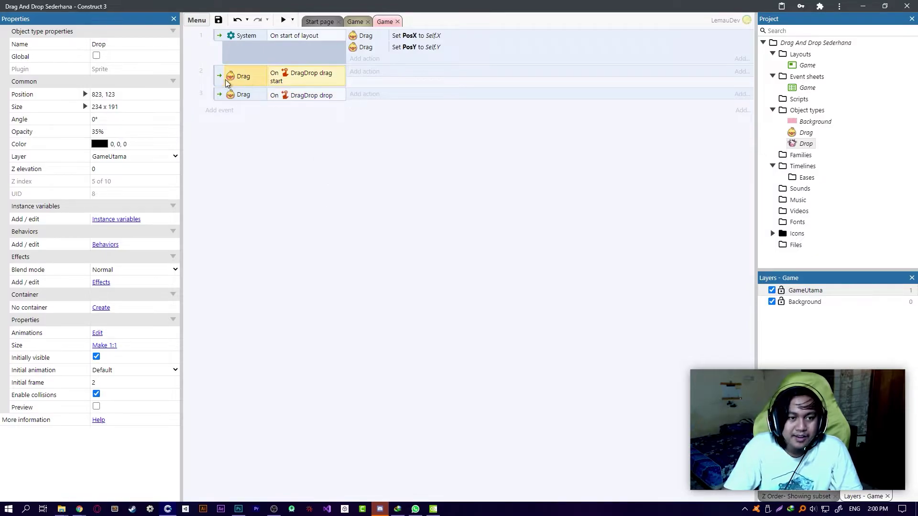
{"action": "left_click", "coordinate": [356, 22]}
{"action": "left_click_drag", "start_coordinate": [330, 164], "coordinate": [315, 180]}
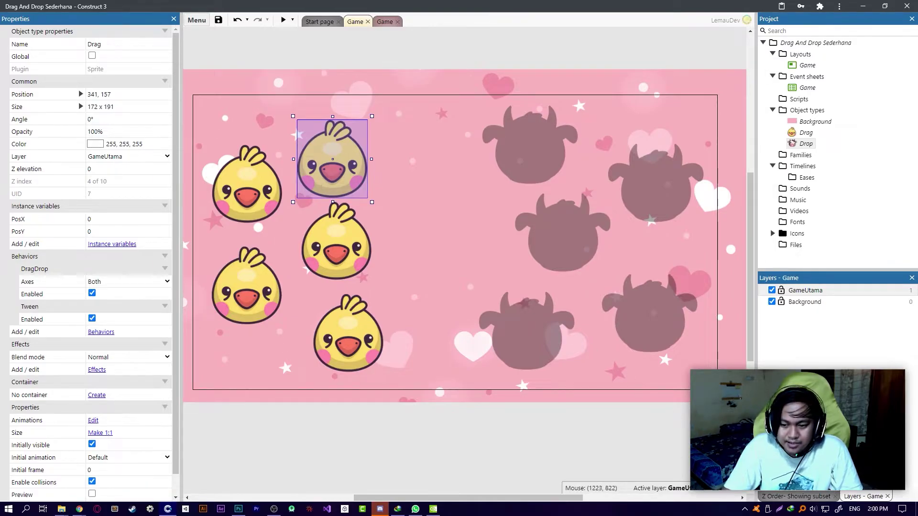
{"action": "left_click", "coordinate": [804, 498]}
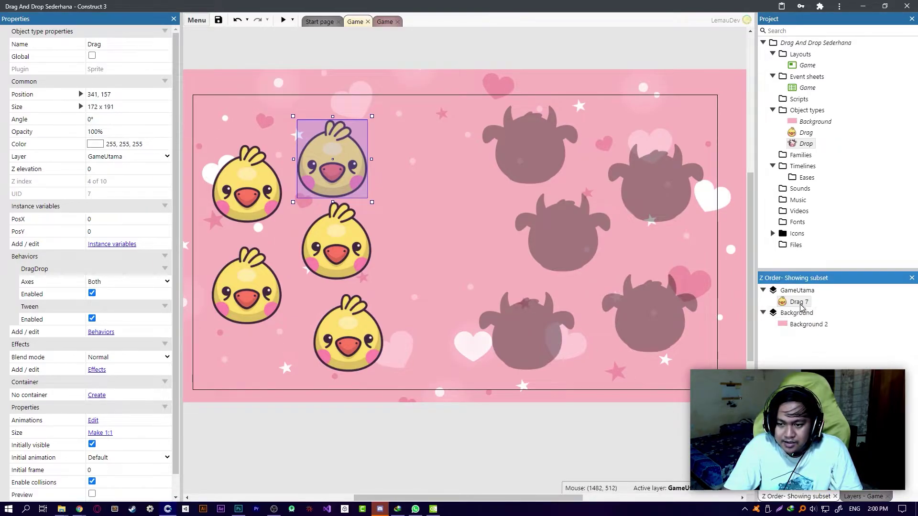
Raise Drag 7 above the overlapping Drop 8 in the Z order and put the chick back at about 345, 125
{"action": "left_click_drag", "start_coordinate": [351, 188], "coordinate": [512, 181]}
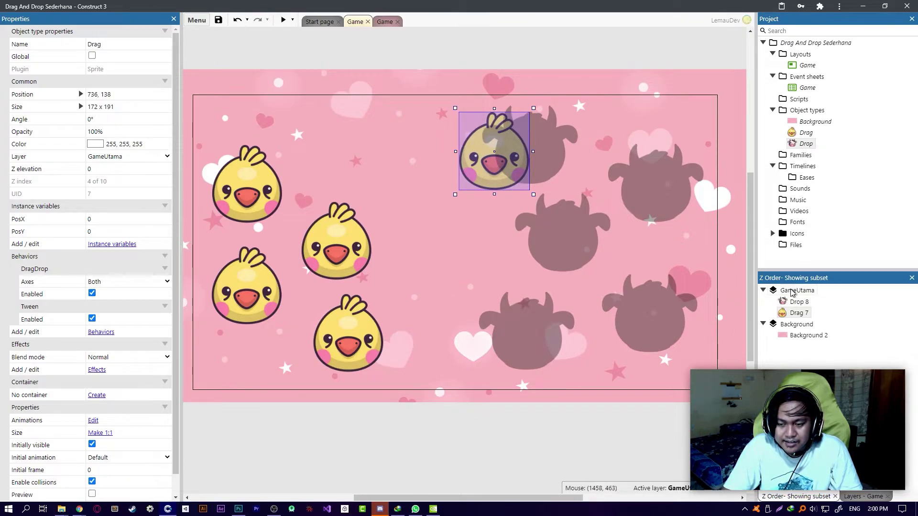
{"action": "left_click_drag", "start_coordinate": [795, 315], "coordinate": [793, 301]}
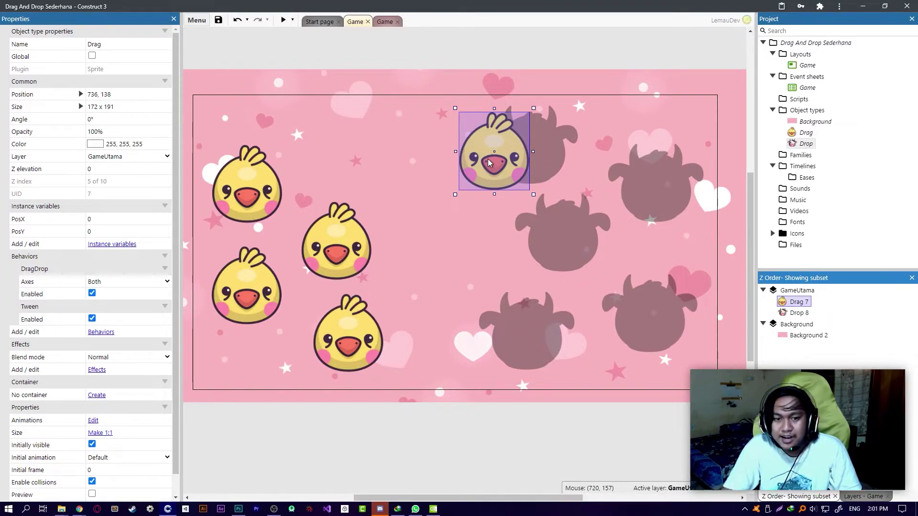
{"action": "left_click_drag", "start_coordinate": [489, 163], "coordinate": [329, 157]}
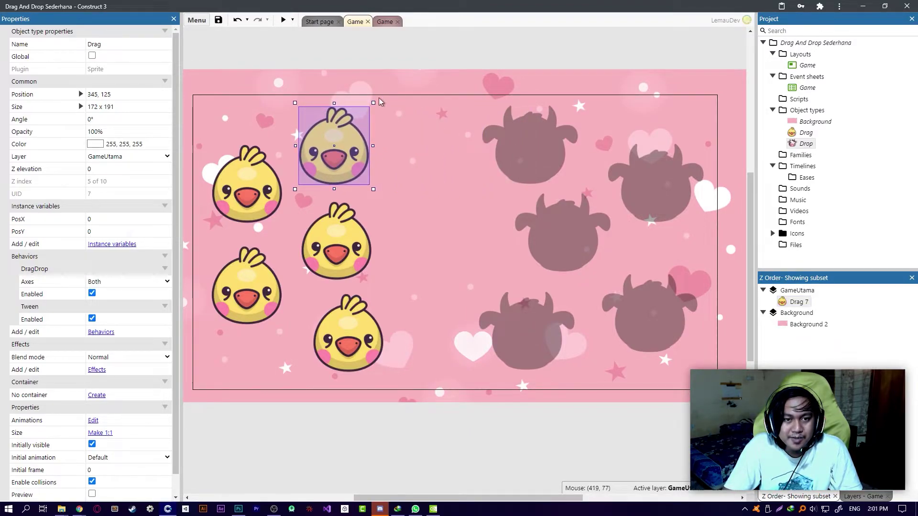
Add a Drag Move to top action to the On DragDrop drag start event in the Game event sheet
{"action": "left_click", "coordinate": [376, 23]}
{"action": "left_click", "coordinate": [369, 72]}
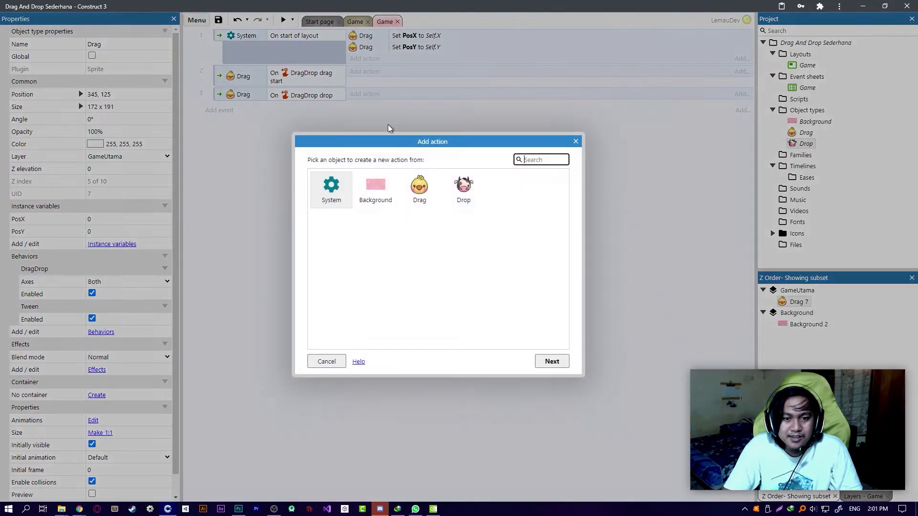
{"action": "double_click", "coordinate": [414, 192]}
{"action": "type", "text": "t"}
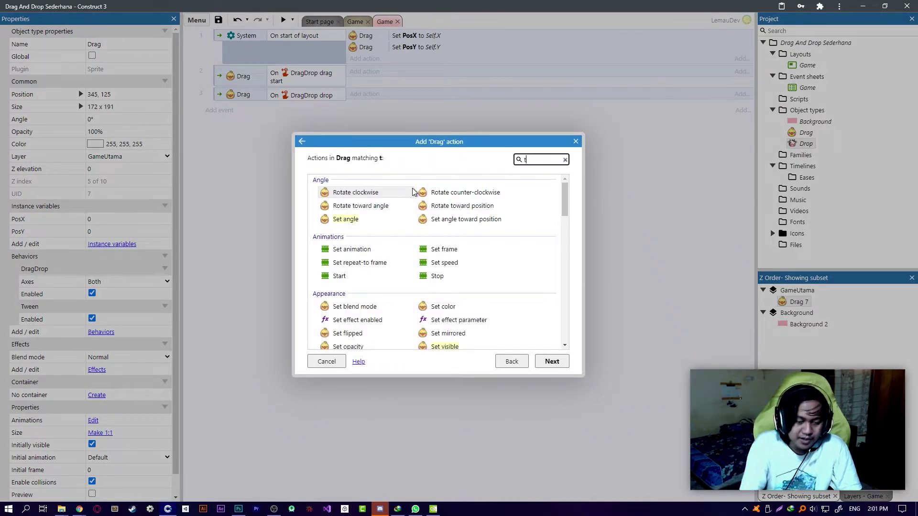
{"action": "type", "text": "op"}
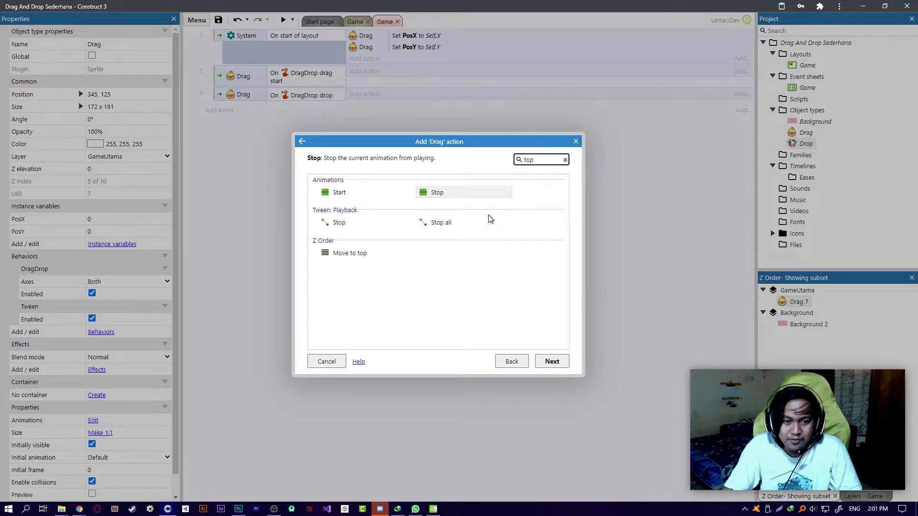
{"action": "left_click", "coordinate": [350, 253]}
{"action": "double_click", "coordinate": [354, 254]}
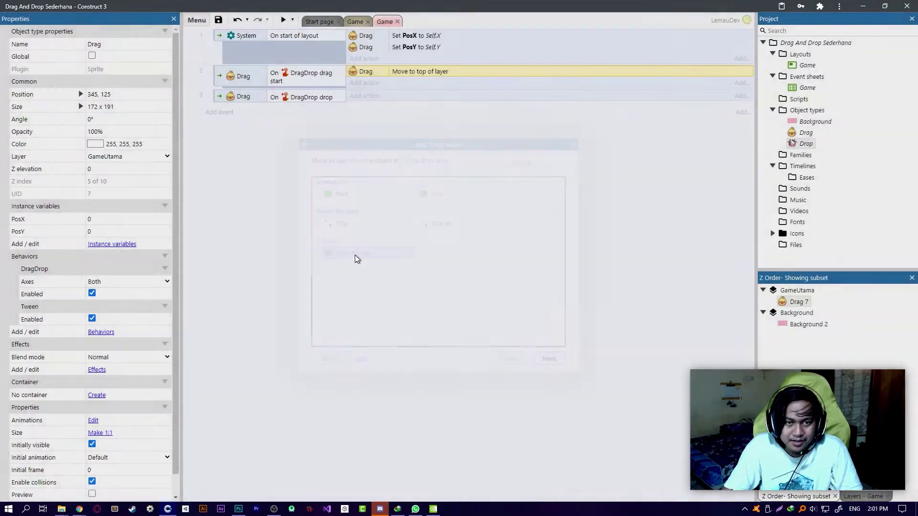
Preview the layout, test the stacking order by moving three chicks onto the silhouettes, and close the preview
{"action": "left_click", "coordinate": [284, 20]}
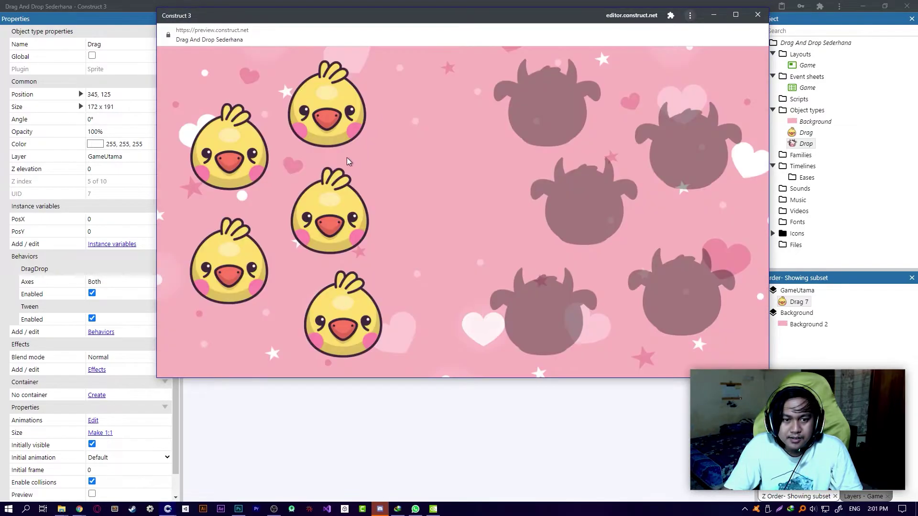
{"action": "left_click_drag", "start_coordinate": [355, 130], "coordinate": [549, 135]}
{"action": "left_click_drag", "start_coordinate": [346, 213], "coordinate": [549, 145]}
{"action": "left_click_drag", "start_coordinate": [378, 301], "coordinate": [531, 206]}
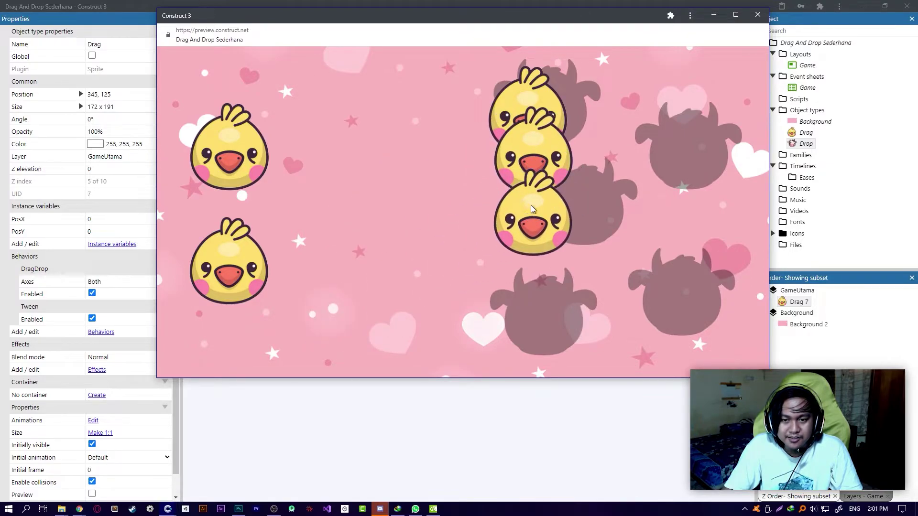
{"action": "left_click", "coordinate": [757, 14]}
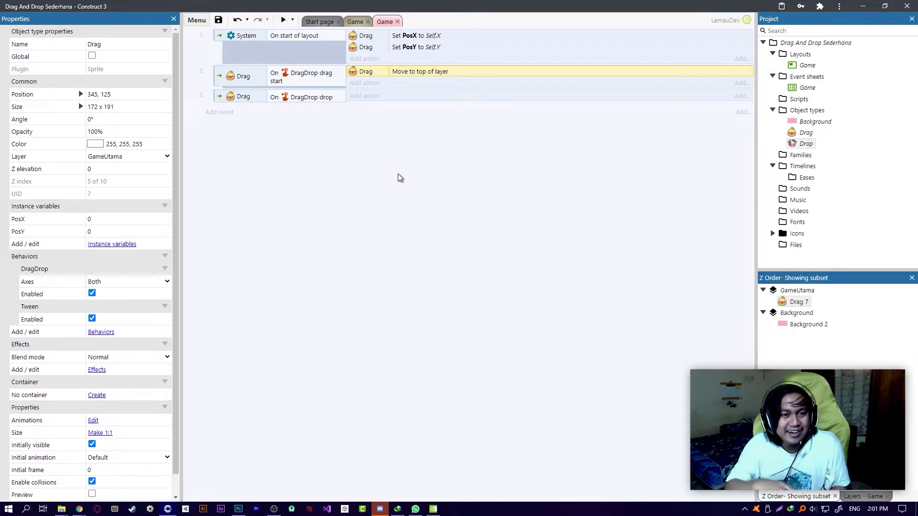
Add a blank sub-event under the On DragDrop drop event and begin a Drag Tween (two properties) action in it
{"action": "left_click", "coordinate": [225, 98]}
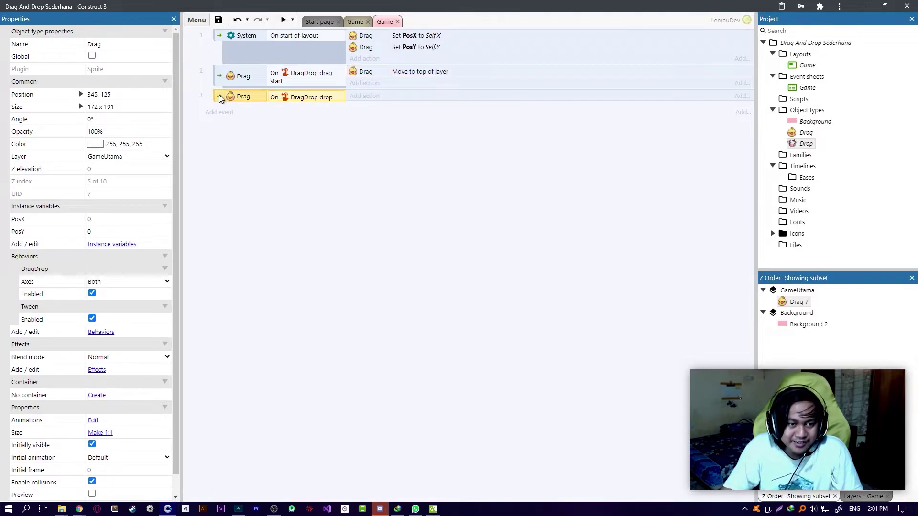
{"action": "key", "text": "s"}
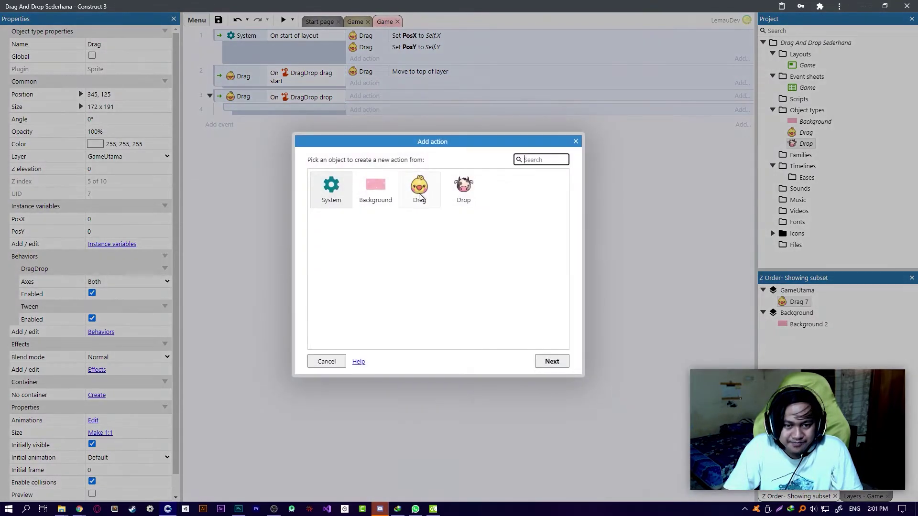
{"action": "double_click", "coordinate": [421, 193]}
{"action": "scroll", "coordinate": [397, 256], "scroll_direction": "down", "scroll_amount": 4}
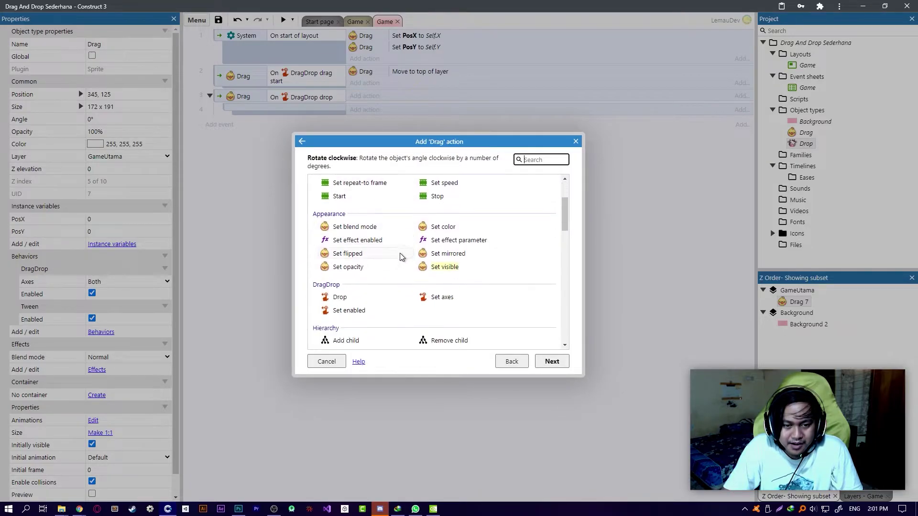
{"action": "scroll", "coordinate": [417, 288], "scroll_direction": "up", "scroll_amount": 3}
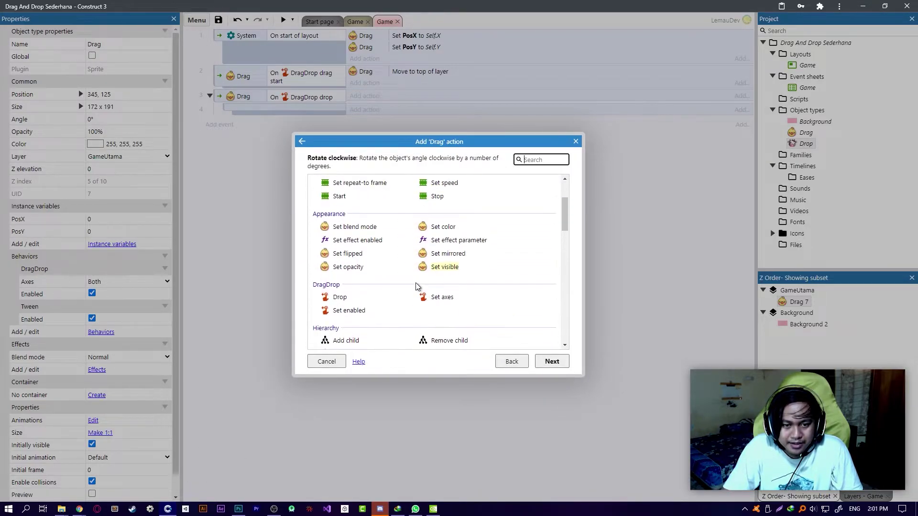
{"action": "scroll", "coordinate": [416, 286], "scroll_direction": "up", "scroll_amount": 3}
{"action": "type", "text": "tw"}
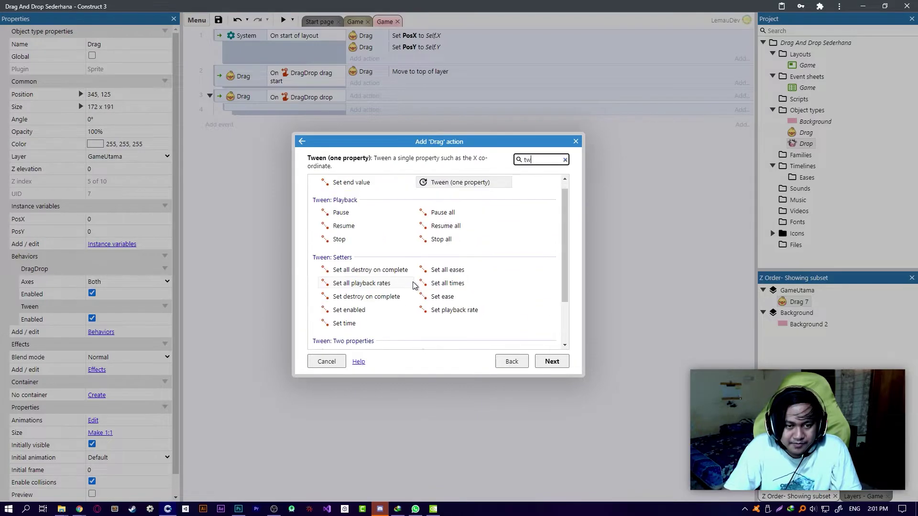
{"action": "scroll", "coordinate": [438, 191], "scroll_direction": "down", "scroll_amount": 2}
{"action": "left_click", "coordinate": [466, 295]}
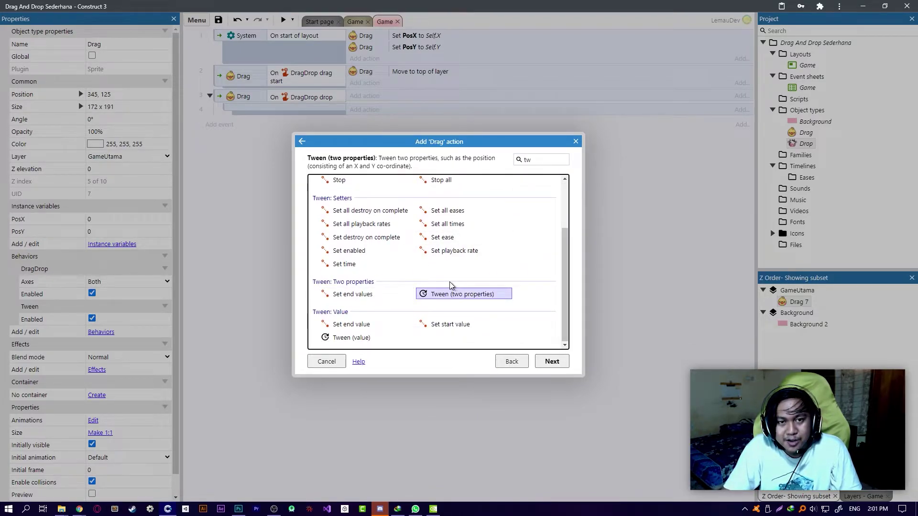
{"action": "double_click", "coordinate": [436, 294]}
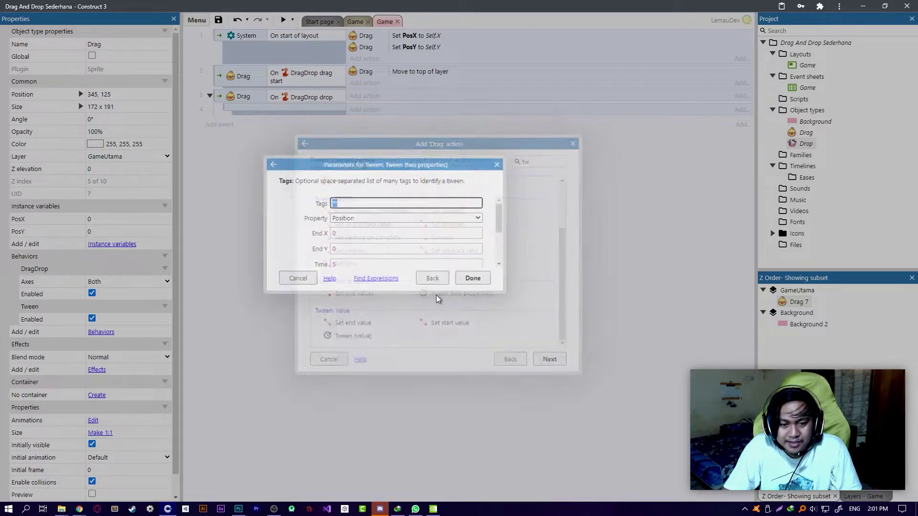
Set the tween's property to Position with End X Self.PosX and End Y Self.PosY, and enlarge the parameters dialog
{"action": "left_click", "coordinate": [352, 218]}
{"action": "left_click", "coordinate": [346, 228]}
{"action": "left_click", "coordinate": [333, 233]}
{"action": "type", "text": "Self."}
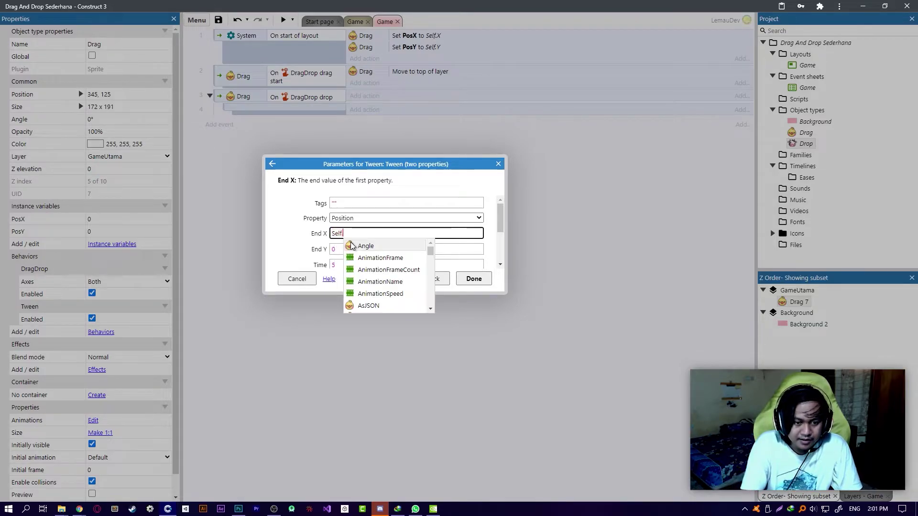
{"action": "type", "text": "PosX"}
{"action": "key", "text": "Tab"}
{"action": "type", "text": "self.pos"}
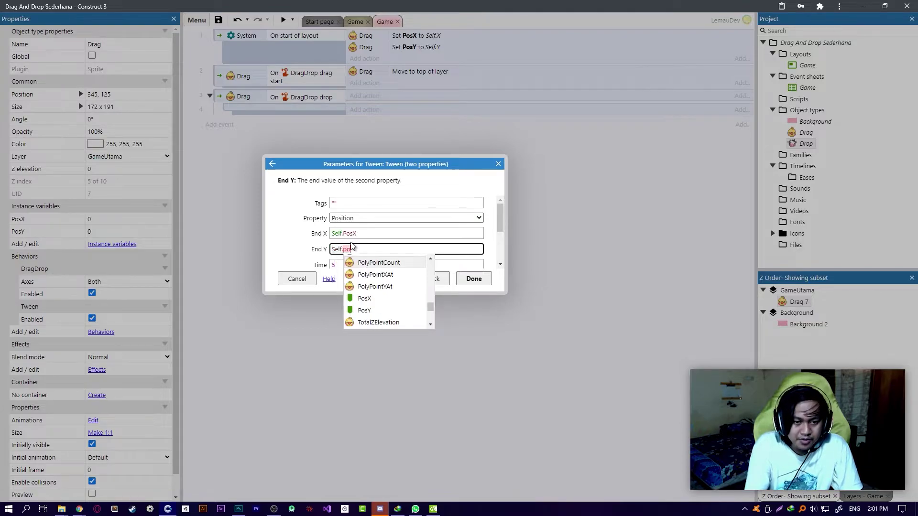
{"action": "key", "text": "Down"}
{"action": "key", "text": "Return"}
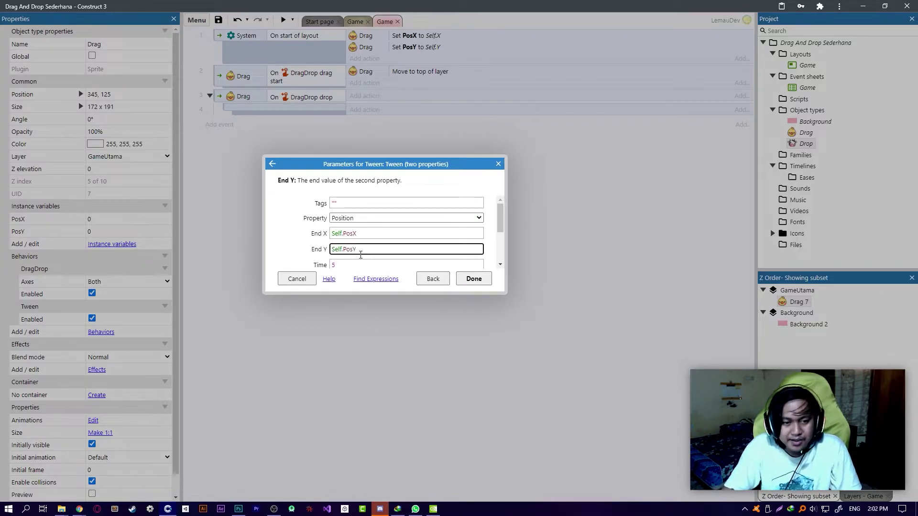
{"action": "left_click_drag", "start_coordinate": [500, 293], "coordinate": [589, 365]}
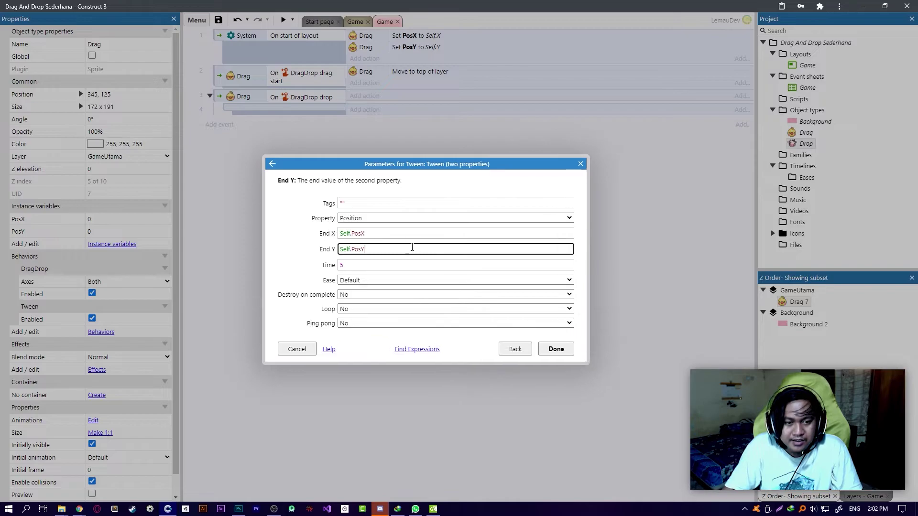
Examine the property choices offered for the two-property tween, keeping Position selected
{"action": "left_click", "coordinate": [351, 218]}
{"action": "left_click", "coordinate": [354, 219]}
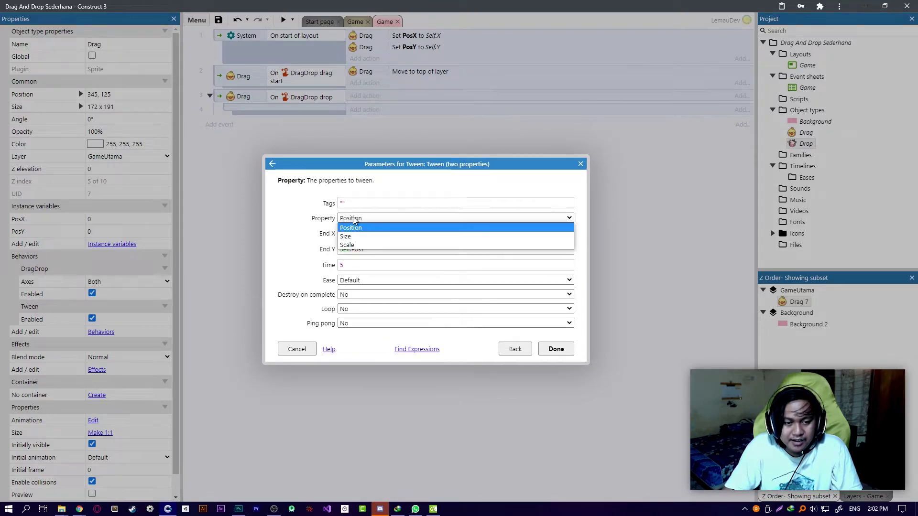
{"action": "left_click", "coordinate": [356, 226]}
{"action": "left_click", "coordinate": [356, 222]}
{"action": "left_click", "coordinate": [356, 223]}
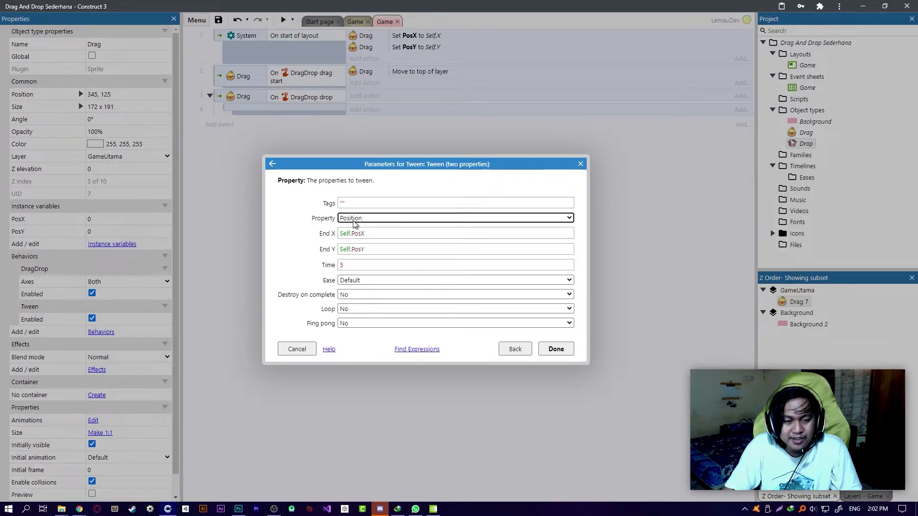
{"action": "left_click", "coordinate": [356, 222]}
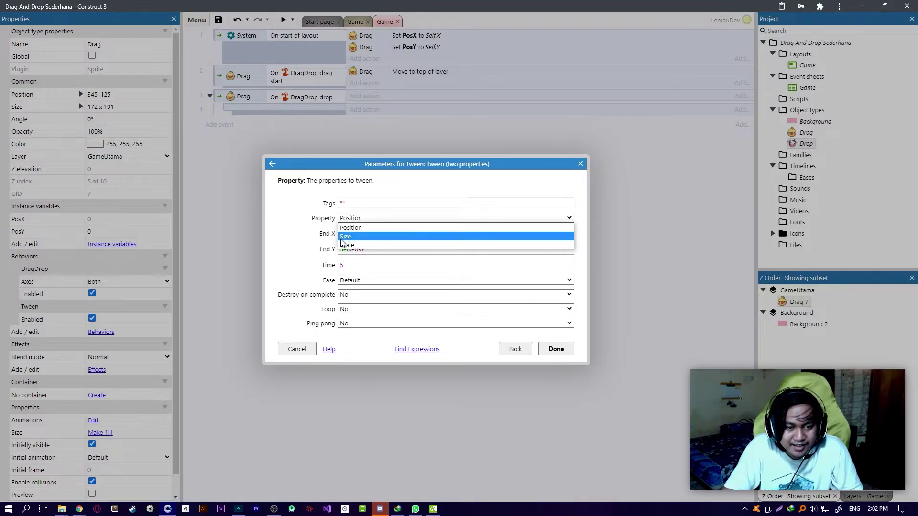
{"action": "left_click", "coordinate": [359, 227]}
{"action": "left_click", "coordinate": [364, 219]}
{"action": "left_click", "coordinate": [365, 221]}
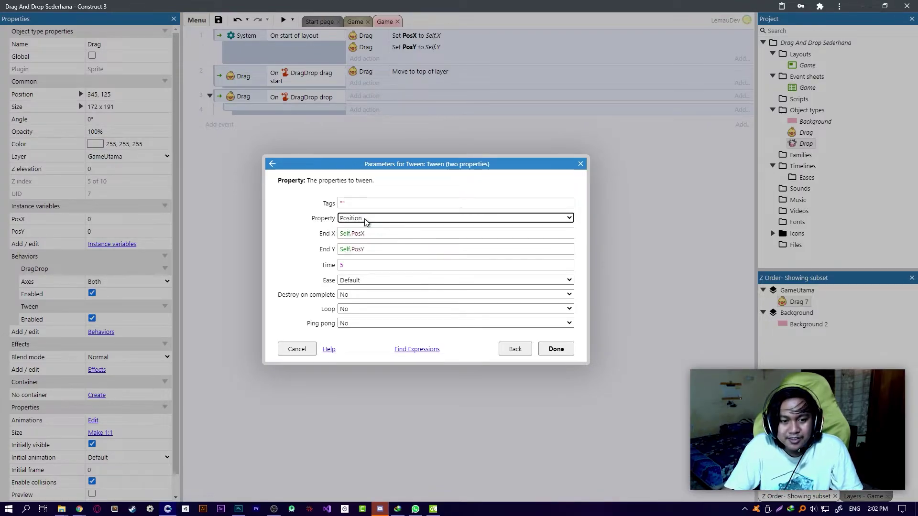
{"action": "left_click", "coordinate": [365, 221]}
{"action": "left_click", "coordinate": [361, 227]}
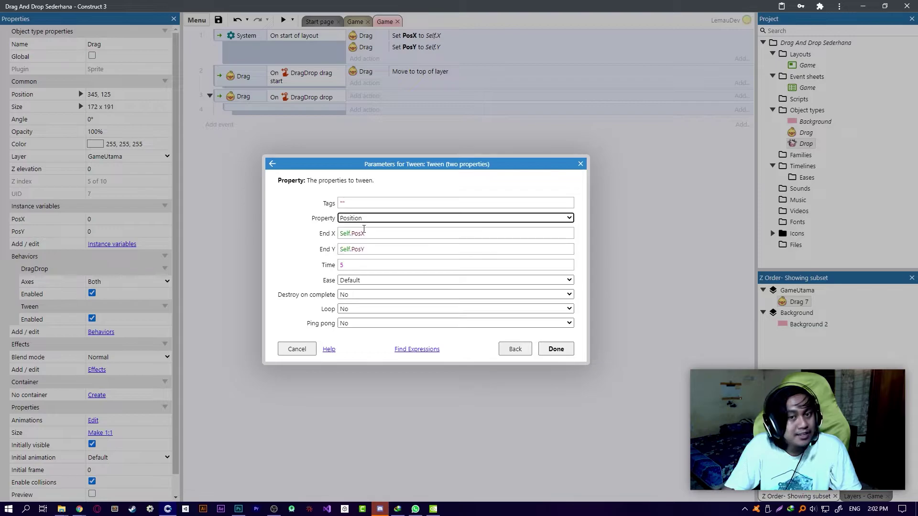
{"action": "left_click", "coordinate": [351, 220]}
{"action": "left_click", "coordinate": [348, 225]}
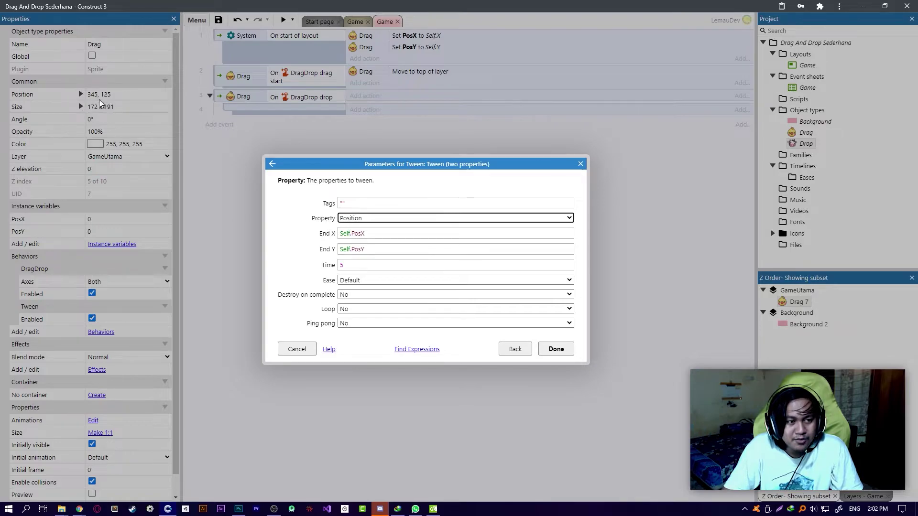
Try Scale and then Size as the tween's property
{"action": "left_click", "coordinate": [360, 218]}
{"action": "left_click", "coordinate": [348, 245]}
{"action": "left_click", "coordinate": [353, 218]}
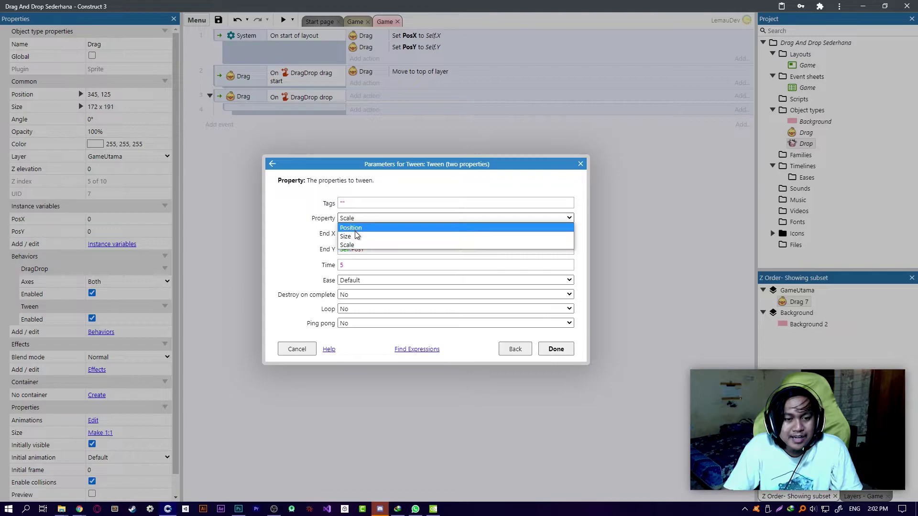
{"action": "left_click", "coordinate": [354, 237]}
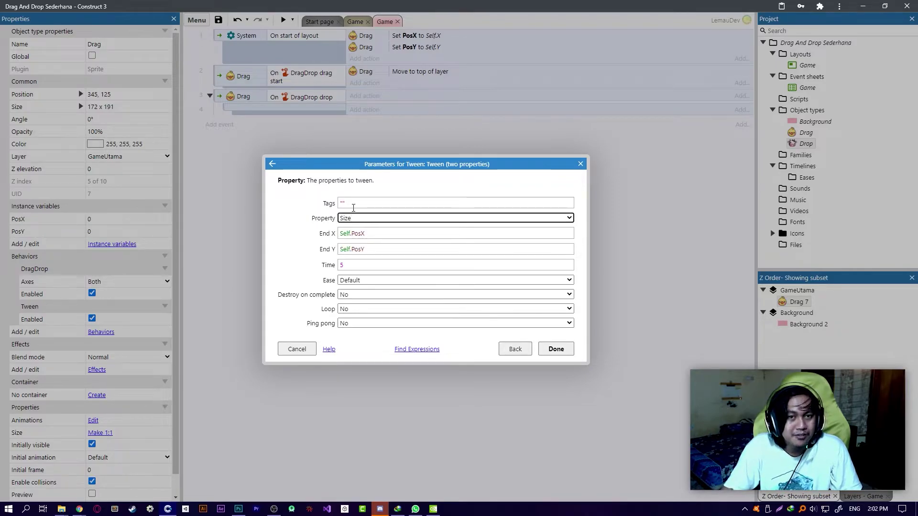
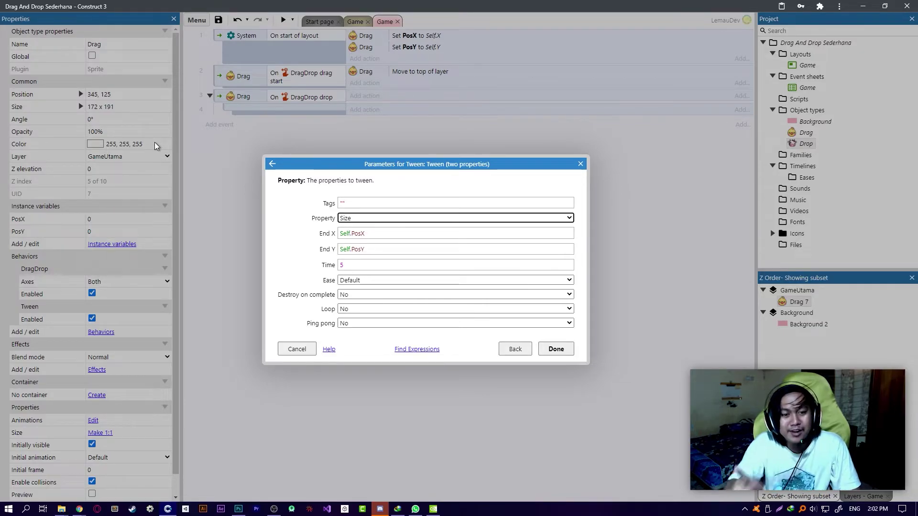
Set the tween's time to 0.5 seconds and its ease to Out Back, and add the action to the sub-event
{"action": "double_click", "coordinate": [352, 264]}
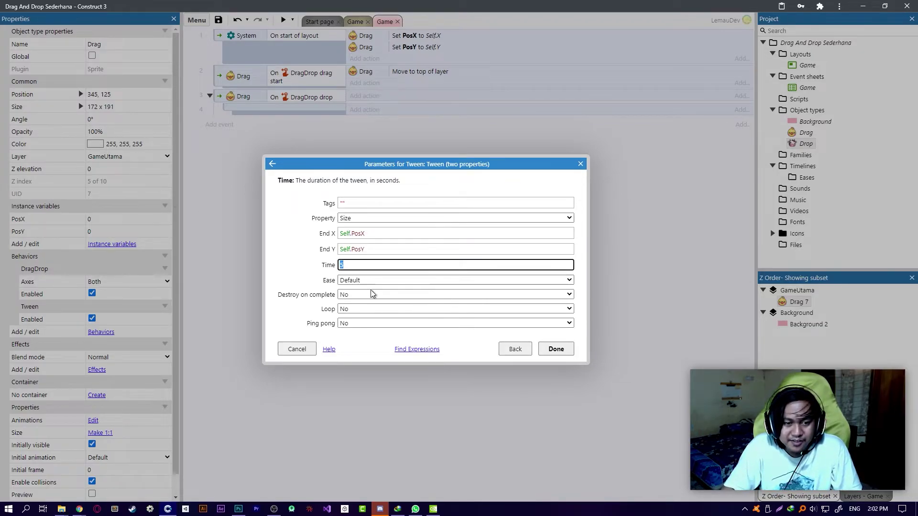
{"action": "key", "text": "BackSpace"}
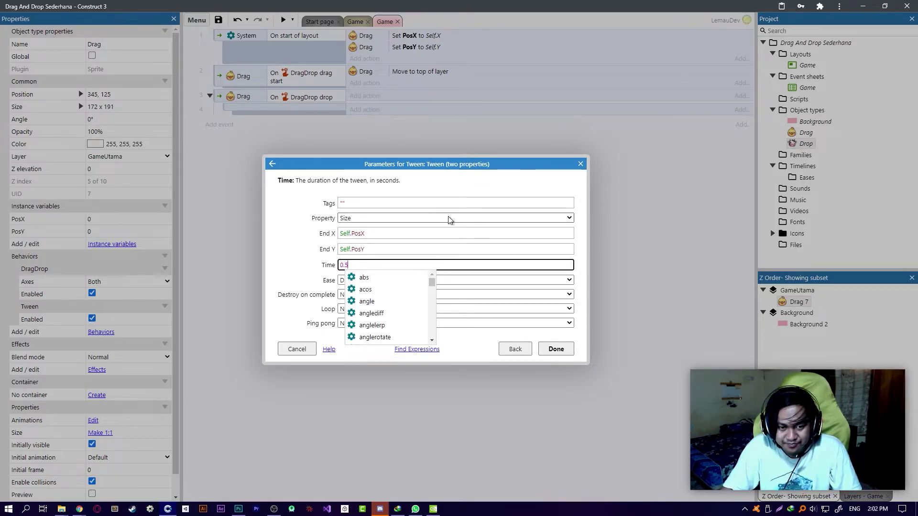
{"action": "left_click", "coordinate": [449, 203]}
{"action": "left_click", "coordinate": [373, 281]}
{"action": "left_click", "coordinate": [373, 282]}
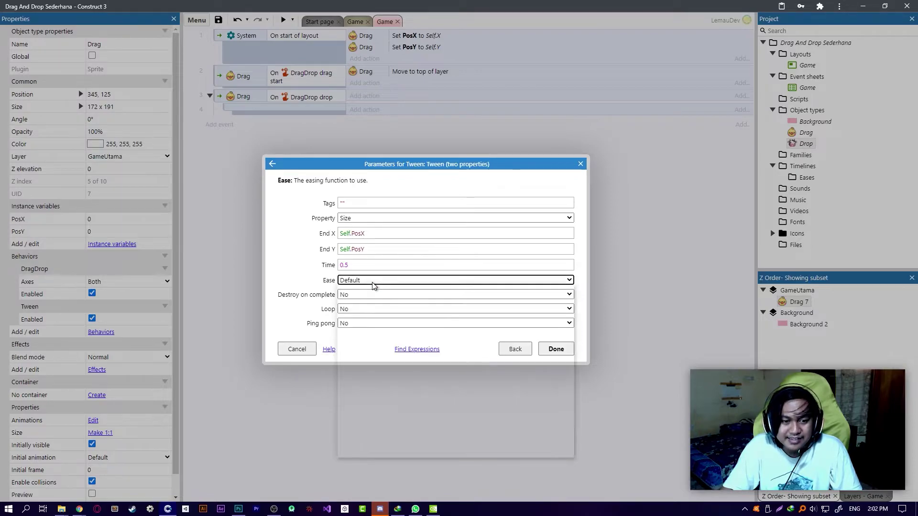
{"action": "left_click", "coordinate": [346, 282]}
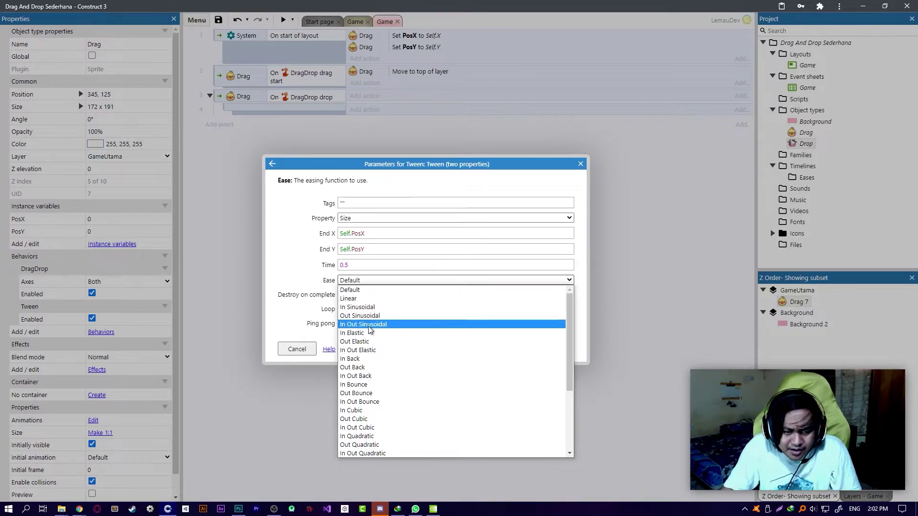
{"action": "left_click", "coordinate": [366, 368]}
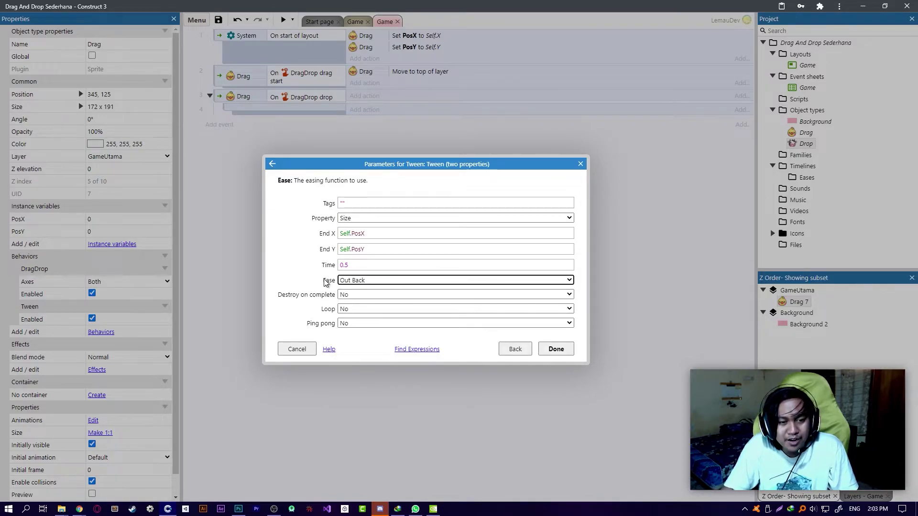
{"action": "left_click", "coordinate": [551, 350]}
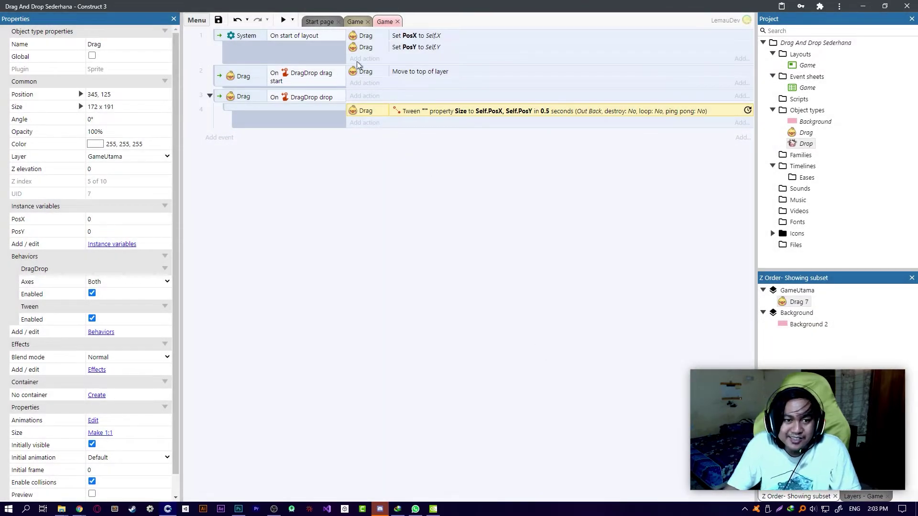
Preview the layout, test the tween by dropping the uppermost chick among the silhouettes, and close the preview
{"action": "left_click", "coordinate": [285, 21]}
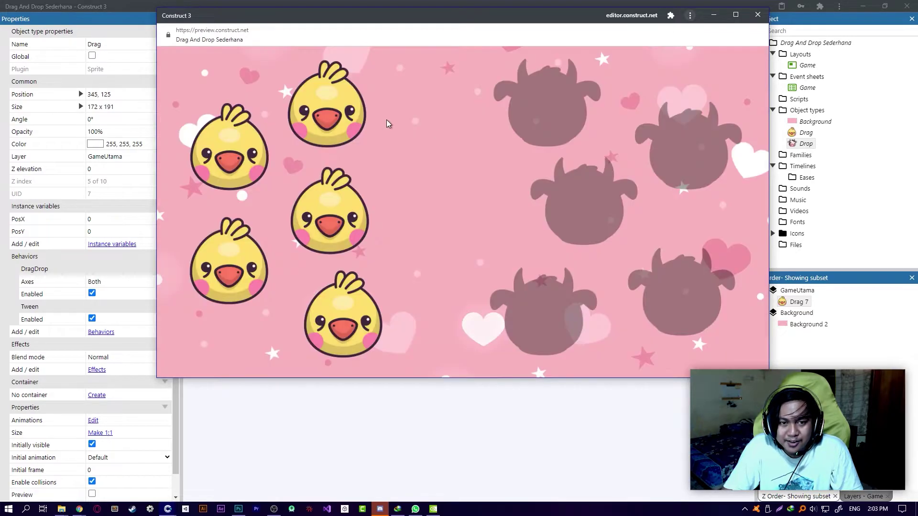
{"action": "left_click_drag", "start_coordinate": [354, 114], "coordinate": [596, 287]}
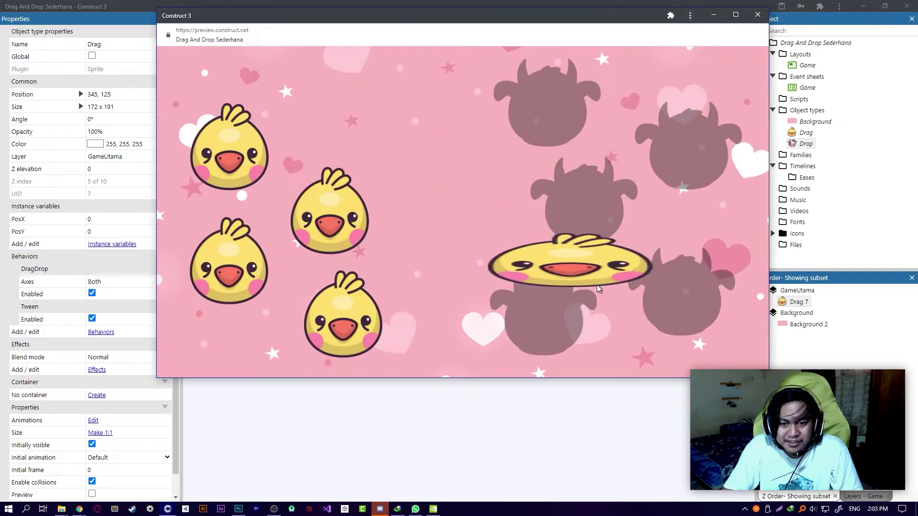
{"action": "left_click", "coordinate": [758, 14]}
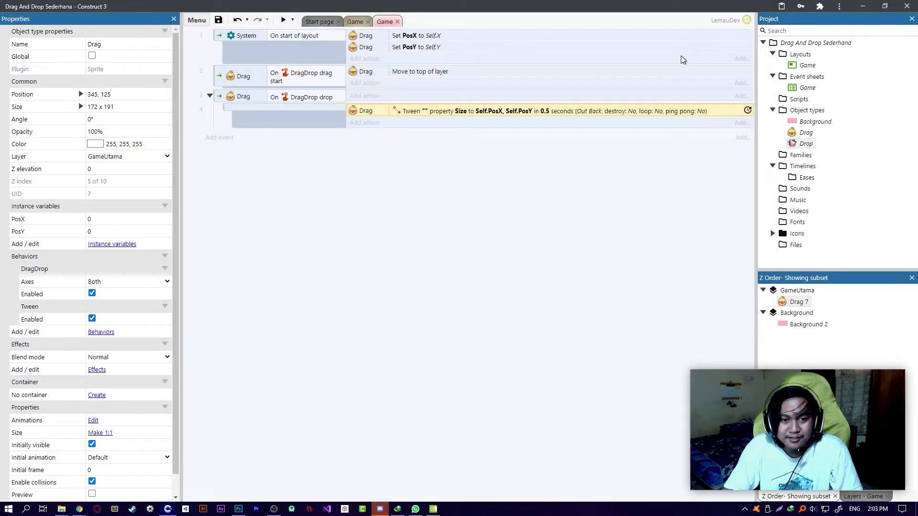
Change the property of the Drag tween action to Position
{"action": "double_click", "coordinate": [435, 111]}
{"action": "left_click", "coordinate": [363, 218]}
{"action": "left_click", "coordinate": [359, 228]}
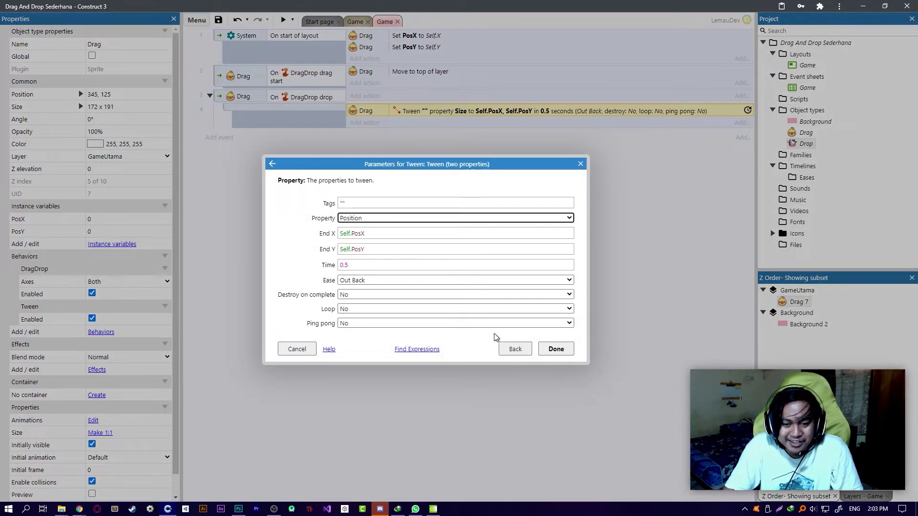
{"action": "left_click", "coordinate": [556, 349]}
Preview the layout, test the return tween by dropping three chicks away from their starting places, and close the preview
{"action": "left_click", "coordinate": [285, 20]}
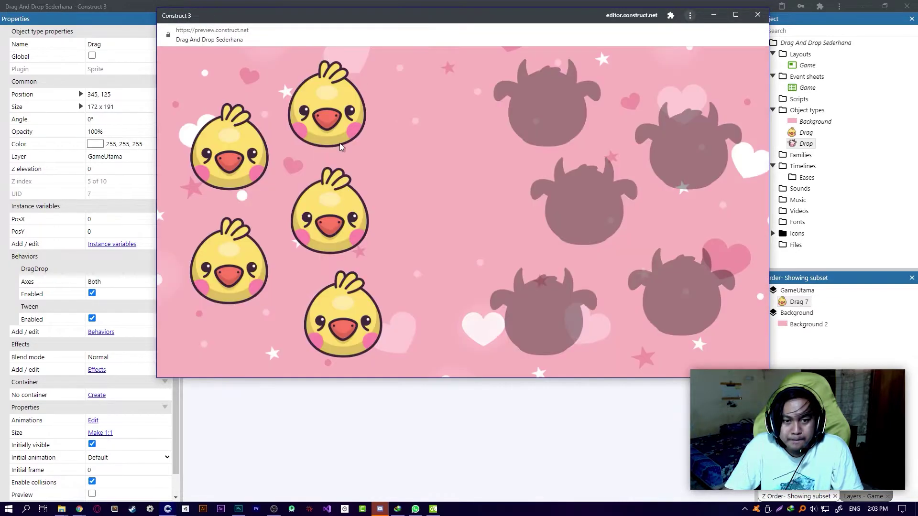
{"action": "left_click_drag", "start_coordinate": [340, 142], "coordinate": [657, 279]}
{"action": "left_click_drag", "start_coordinate": [366, 218], "coordinate": [695, 261]}
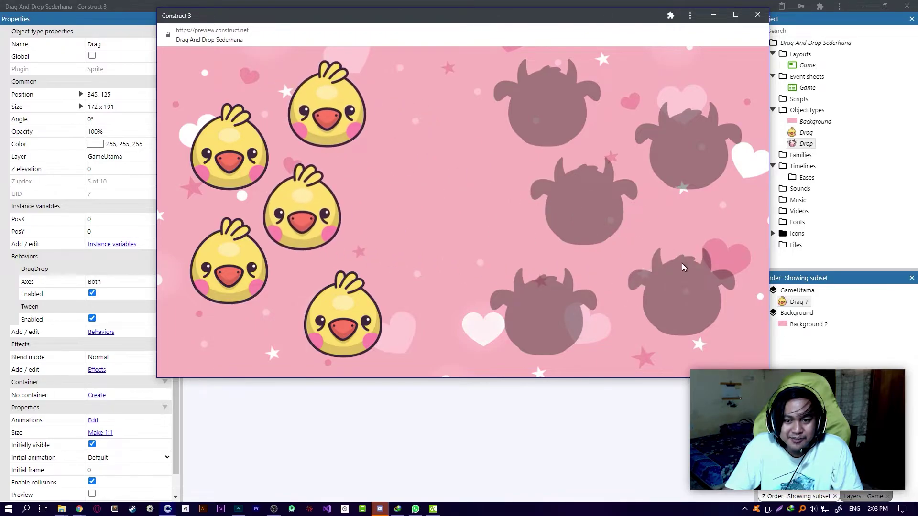
{"action": "left_click_drag", "start_coordinate": [343, 315], "coordinate": [484, 293]}
{"action": "left_click", "coordinate": [758, 14]}
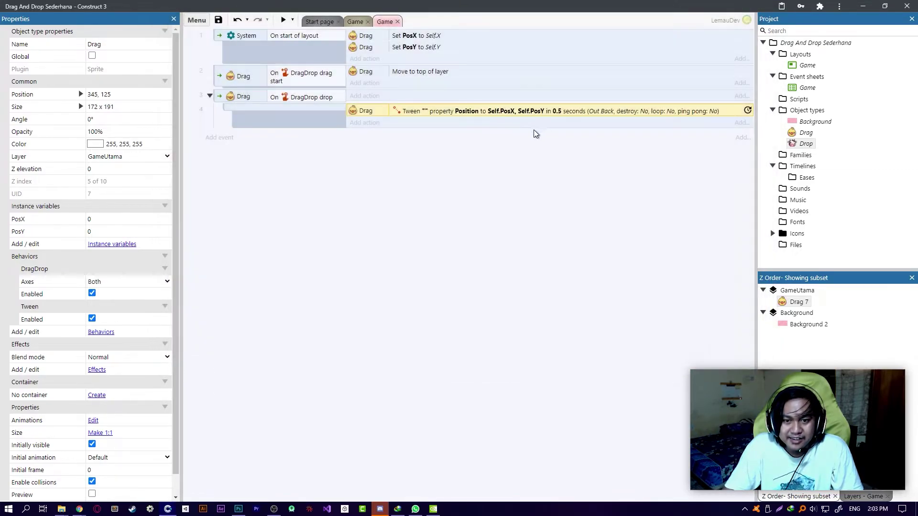
Set the duration of the Drag position tween to 1 second
{"action": "double_click", "coordinate": [475, 113]}
{"action": "double_click", "coordinate": [353, 266]}
{"action": "type", "text": "1"}
{"action": "left_click", "coordinate": [555, 352]}
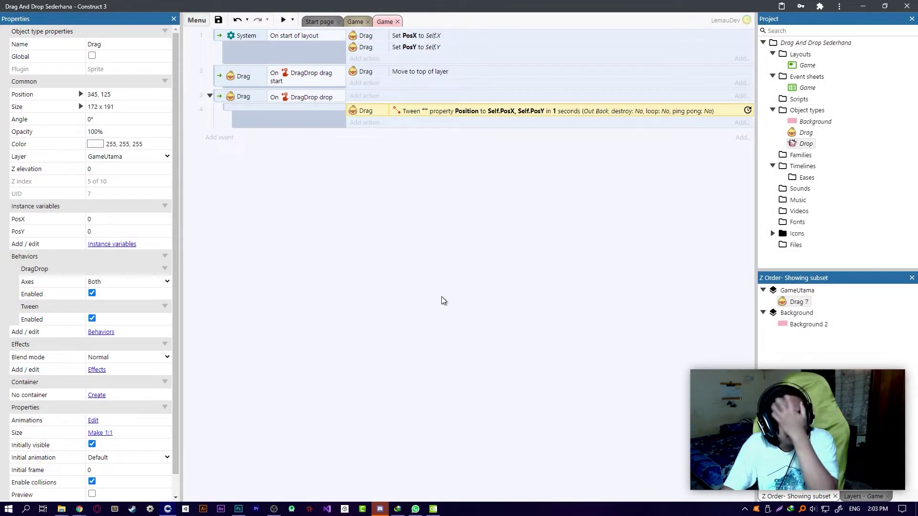
Preview the layout, test the slower return tween by dropping two chicks among the silhouettes, and close the preview
{"action": "left_click", "coordinate": [284, 20]}
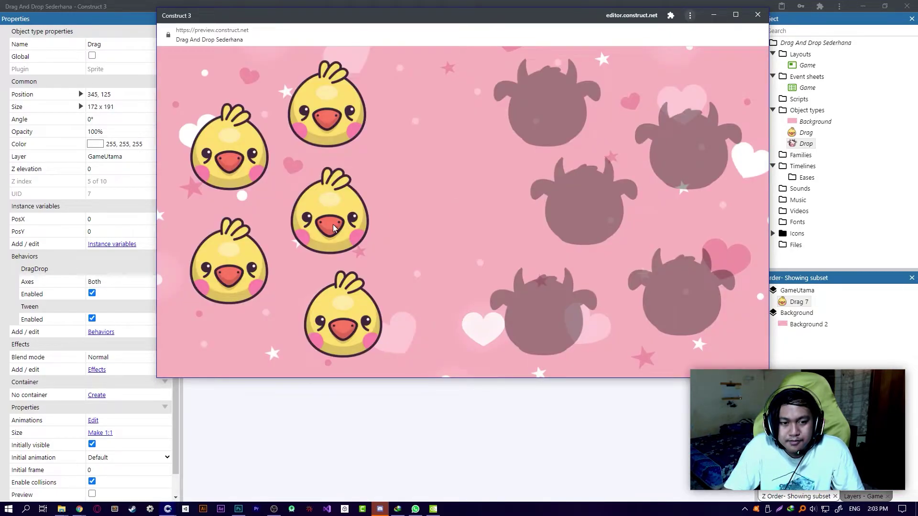
{"action": "left_click_drag", "start_coordinate": [333, 224], "coordinate": [593, 222]}
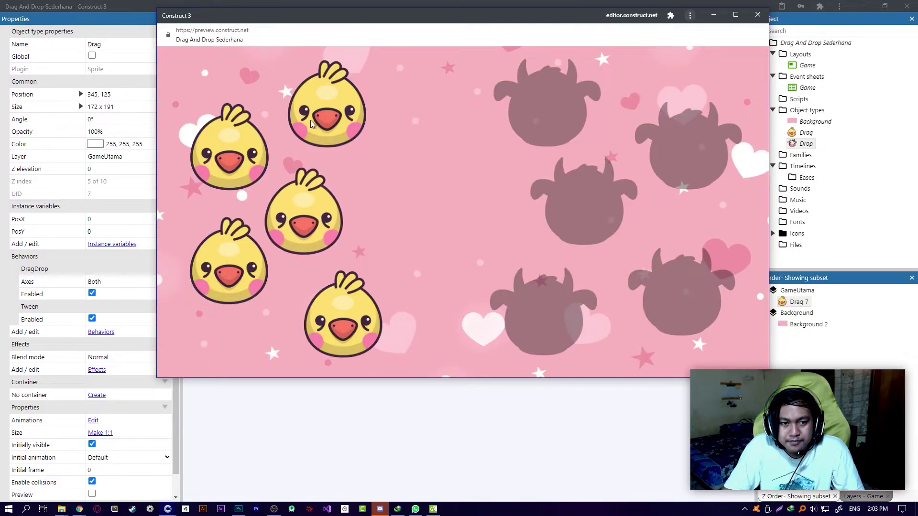
{"action": "left_click_drag", "start_coordinate": [327, 115], "coordinate": [606, 216]}
{"action": "left_click", "coordinate": [757, 15]}
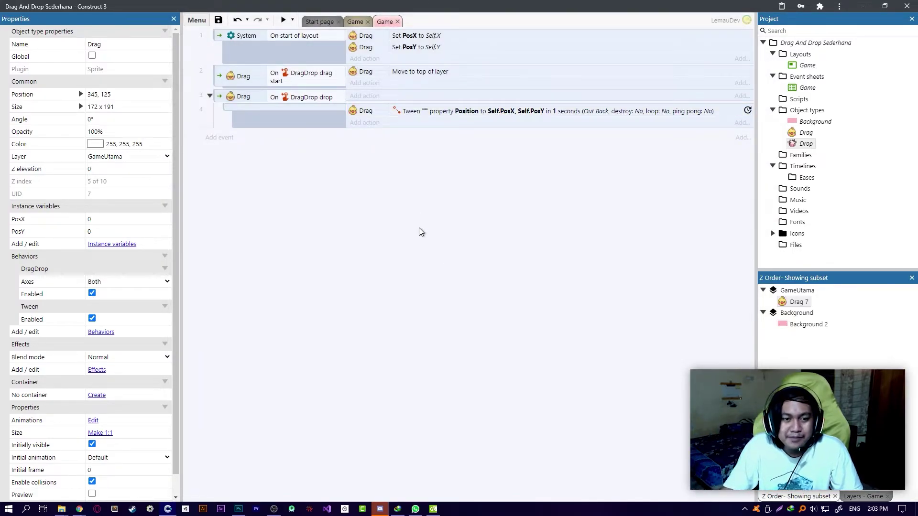
Return to the Game layout and examine the placed chicks and animal silhouettes
{"action": "left_click", "coordinate": [355, 22]}
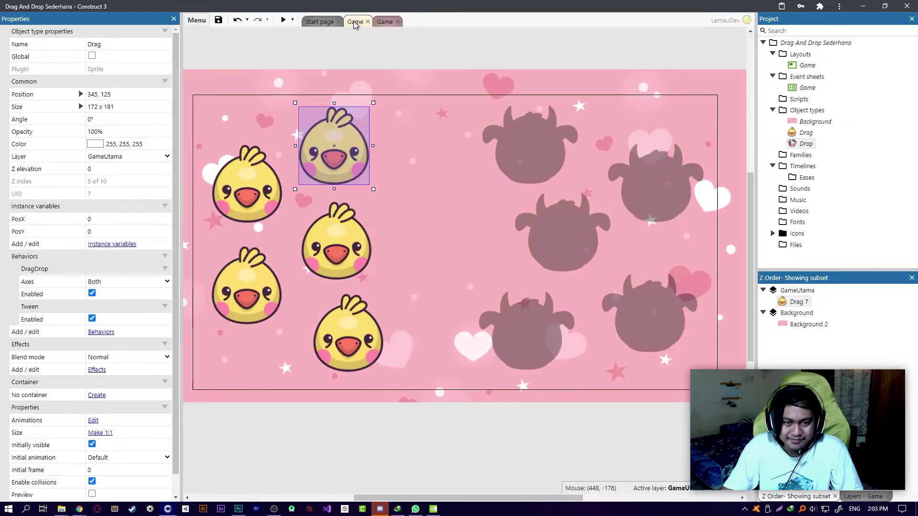
{"action": "left_click", "coordinate": [502, 182]}
{"action": "scroll", "coordinate": [501, 325], "scroll_direction": "down", "scroll_amount": 4, "text": "ctrl"}
{"action": "left_click", "coordinate": [469, 323]}
{"action": "scroll", "coordinate": [447, 274], "scroll_direction": "up", "scroll_amount": 4, "text": "ctrl"}
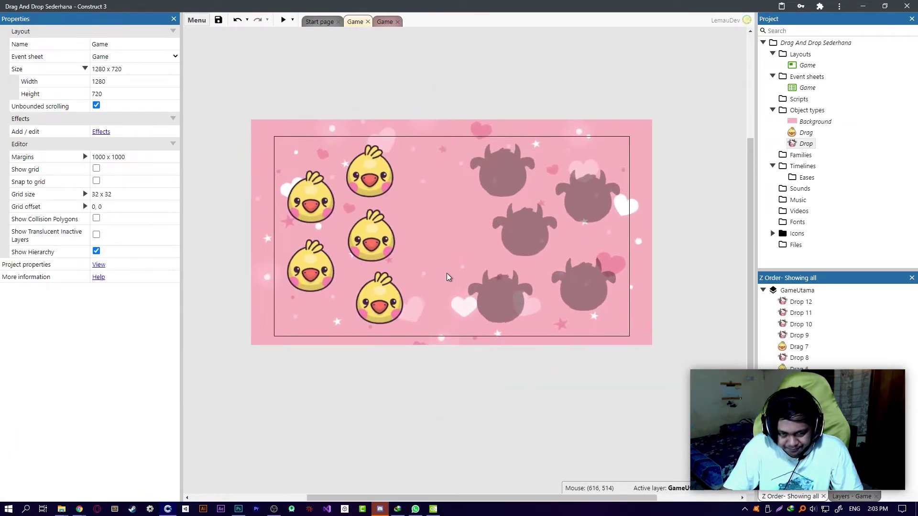
{"action": "scroll", "coordinate": [445, 283], "scroll_direction": "down", "scroll_amount": 3, "text": "ctrl"}
{"action": "scroll", "coordinate": [453, 277], "scroll_direction": "up", "scroll_amount": 1, "text": "ctrl"}
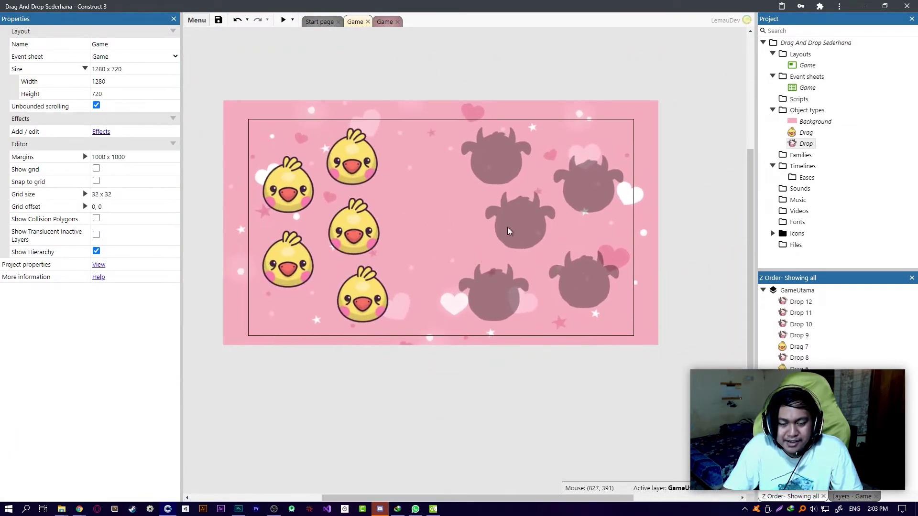
{"action": "left_click", "coordinate": [505, 231]}
{"action": "left_click", "coordinate": [354, 176]}
{"action": "scroll", "coordinate": [474, 253], "scroll_direction": "up", "scroll_amount": 2, "text": "ctrl"}
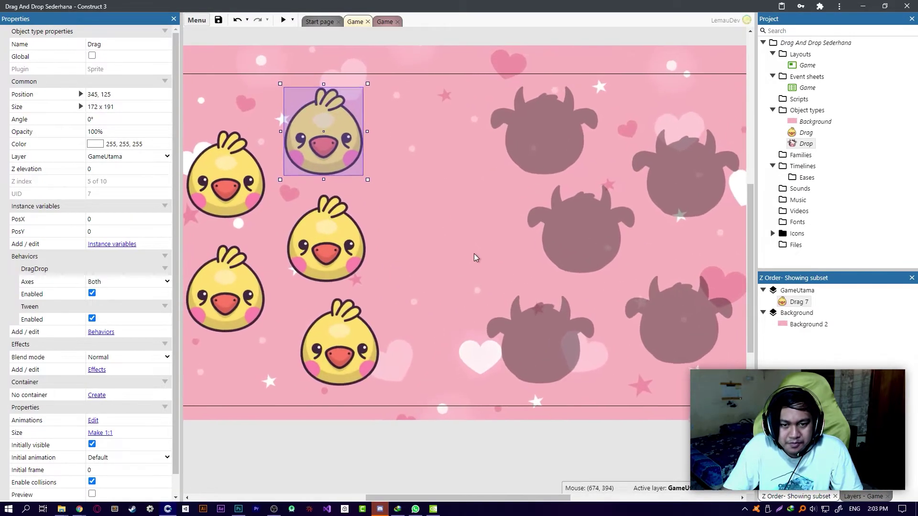
{"action": "scroll", "coordinate": [521, 248], "scroll_direction": "down", "scroll_amount": 3, "text": "ctrl"}
Set the initial frame of the upper Drag chick in the outer left column to 1, the pig
{"action": "left_click", "coordinate": [523, 214]}
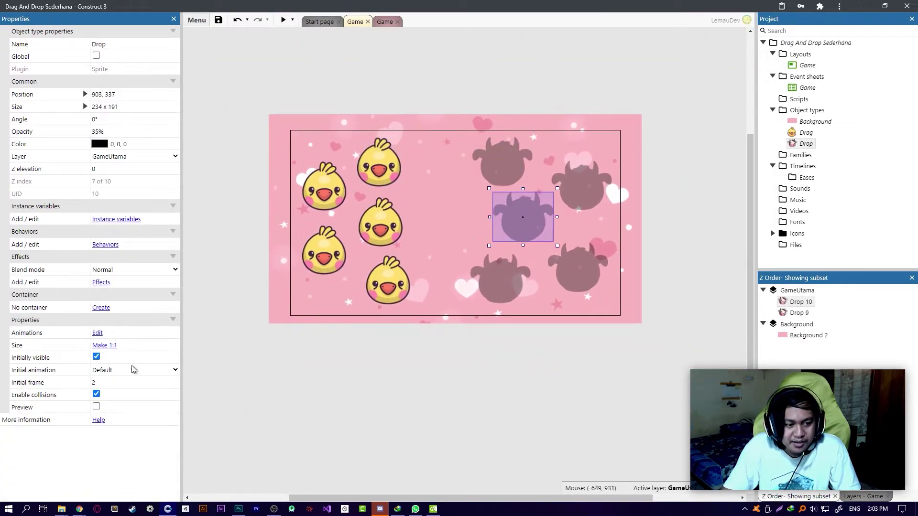
{"action": "left_click", "coordinate": [335, 189]}
{"action": "scroll", "coordinate": [110, 430], "scroll_direction": "down", "scroll_amount": 1}
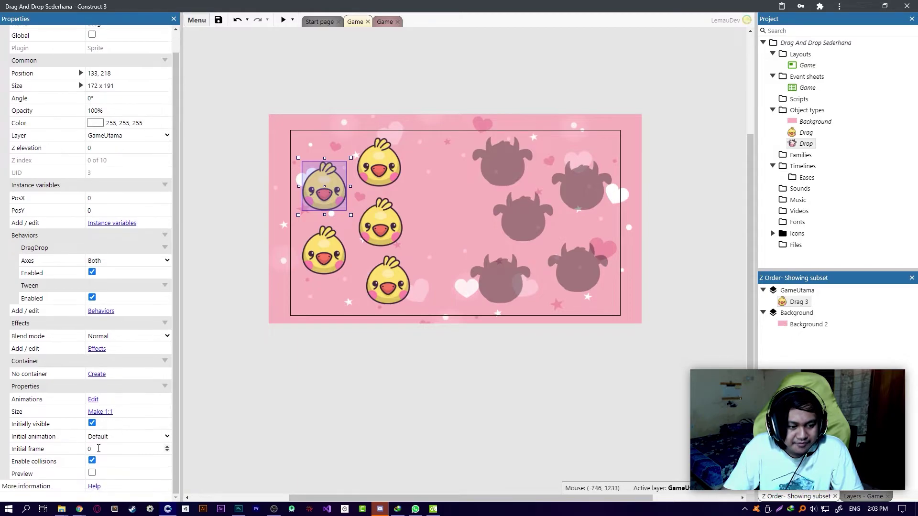
{"action": "left_click", "coordinate": [97, 448]}
{"action": "type", "text": "1"}
{"action": "left_click", "coordinate": [342, 426]}
Set the initial frame of the middle Drag chick in the inner column to 3, the sheep
{"action": "left_click", "coordinate": [380, 179]}
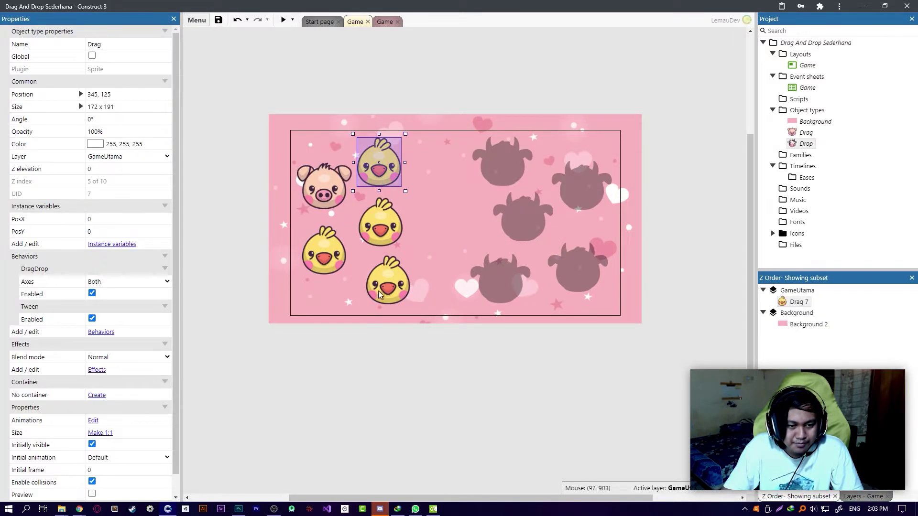
{"action": "left_click", "coordinate": [383, 228]}
{"action": "left_click", "coordinate": [350, 356]}
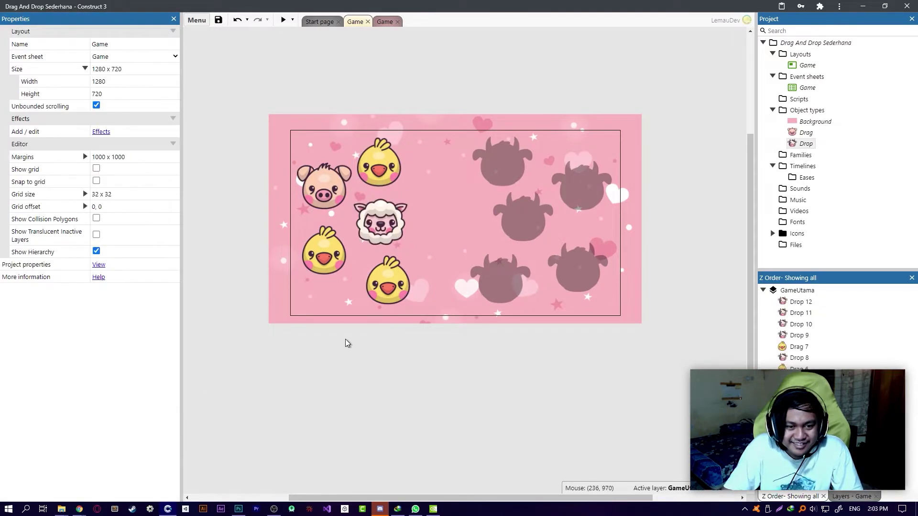
Change the initial frame of the lower Drag chick in the outer left column to the horse face
{"action": "left_click", "coordinate": [335, 267]}
{"action": "left_click", "coordinate": [100, 471]}
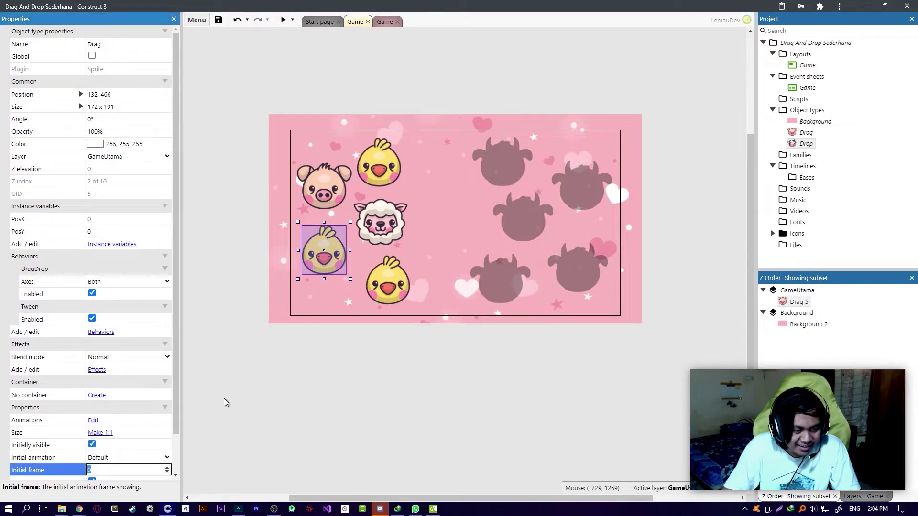
{"action": "scroll", "coordinate": [360, 349], "scroll_direction": "down", "scroll_amount": 2}
{"action": "left_click", "coordinate": [365, 347]}
{"action": "scroll", "coordinate": [382, 115], "scroll_direction": "up", "scroll_amount": 3, "text": "ctrl"}
{"action": "left_click", "coordinate": [395, 159]}
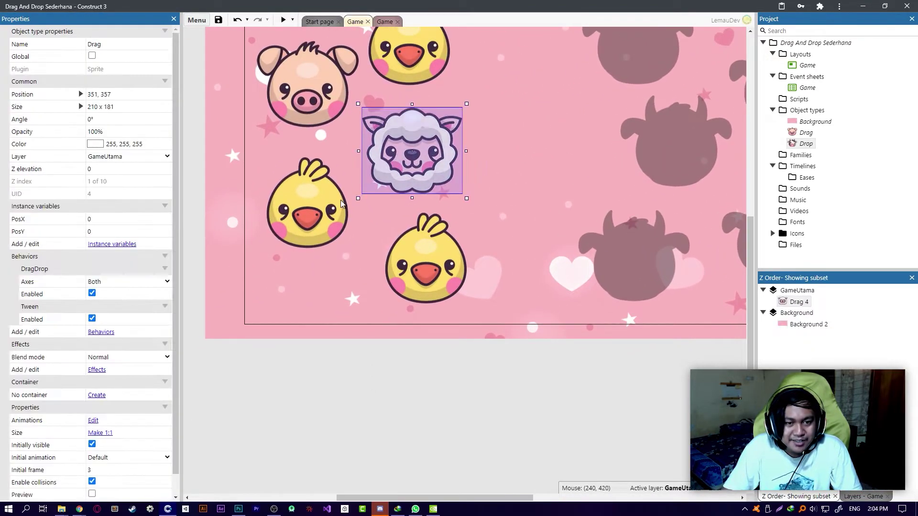
{"action": "left_click", "coordinate": [335, 211]}
{"action": "scroll", "coordinate": [139, 328], "scroll_direction": "down", "scroll_amount": 1}
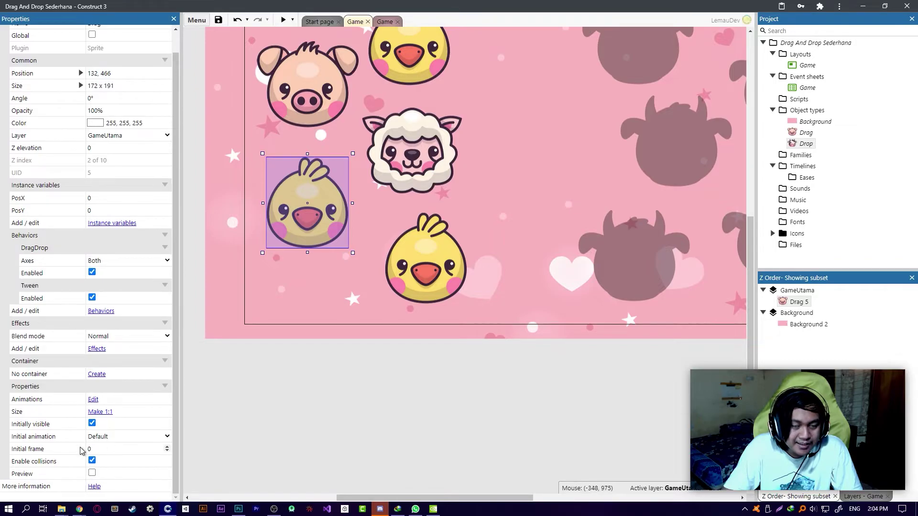
{"action": "left_click", "coordinate": [92, 451]}
{"action": "type", "text": "3"}
{"action": "left_click", "coordinate": [292, 426]}
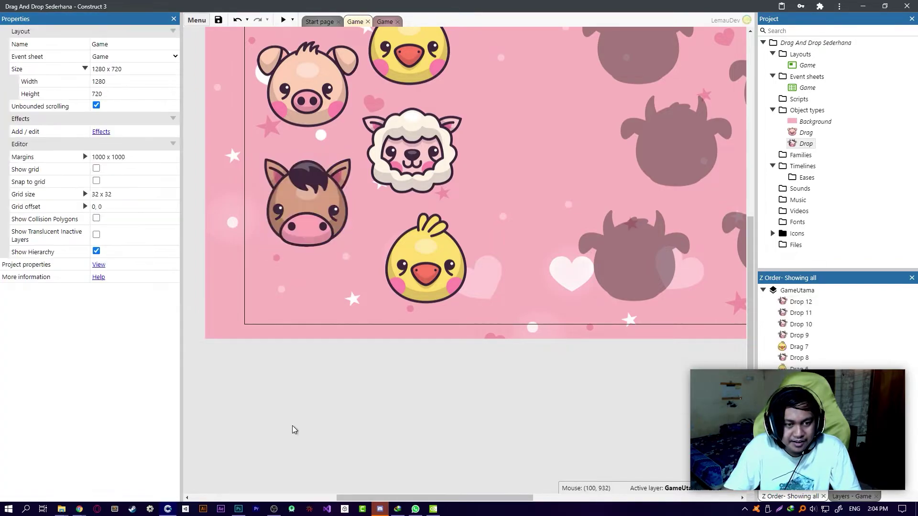
Try other initial frames, including the horse face, on the lowest Drag chick in the inner column
{"action": "left_click", "coordinate": [406, 262]}
{"action": "left_click", "coordinate": [96, 468]}
{"action": "type", "text": "3"}
{"action": "left_click", "coordinate": [433, 398]}
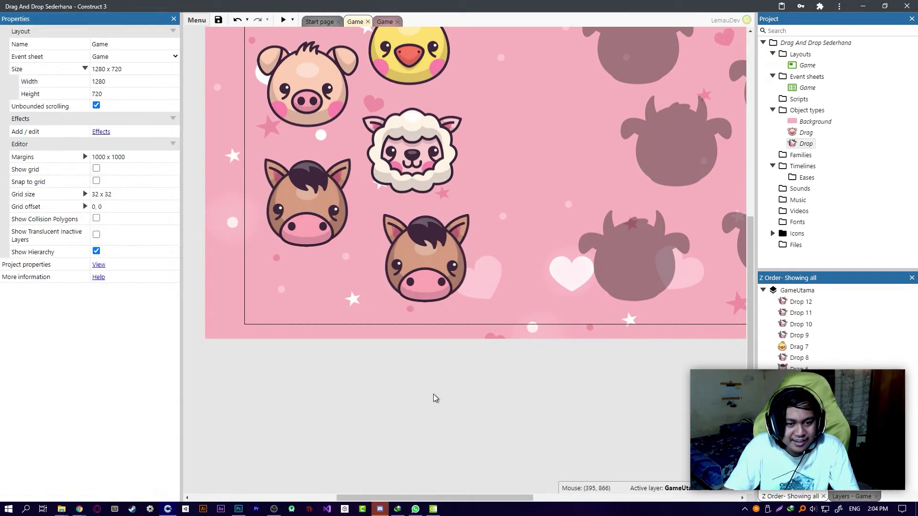
{"action": "left_click", "coordinate": [426, 259]}
{"action": "left_click", "coordinate": [91, 470]}
{"action": "left_click", "coordinate": [375, 412]}
{"action": "left_click", "coordinate": [424, 267]}
{"action": "left_click", "coordinate": [98, 470]}
{"action": "left_click", "coordinate": [415, 389]}
Change the initial frame of the lowest Drag sprite in the inner column to the cow face
{"action": "left_click", "coordinate": [421, 289]}
{"action": "left_click", "coordinate": [134, 469]}
{"action": "type", "text": "1"}
{"action": "left_click", "coordinate": [358, 405]}
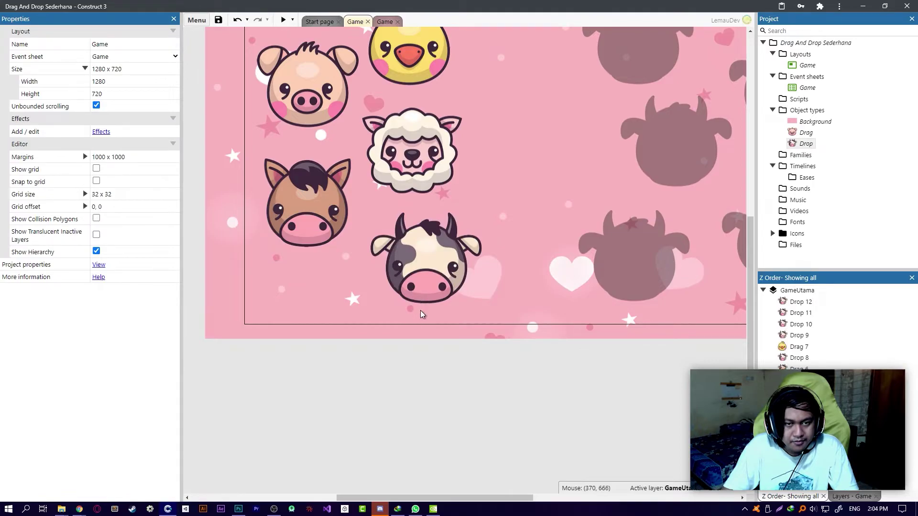
Set the initial frame of the middle Drop silhouette to 1
{"action": "middle_click_drag", "start_coordinate": [509, 264], "coordinate": [382, 353]}
{"action": "scroll", "coordinate": [382, 352], "scroll_direction": "down", "scroll_amount": 3, "text": "ctrl"}
{"action": "scroll", "coordinate": [526, 263], "scroll_direction": "down", "scroll_amount": 2}
{"action": "left_click", "coordinate": [557, 206]}
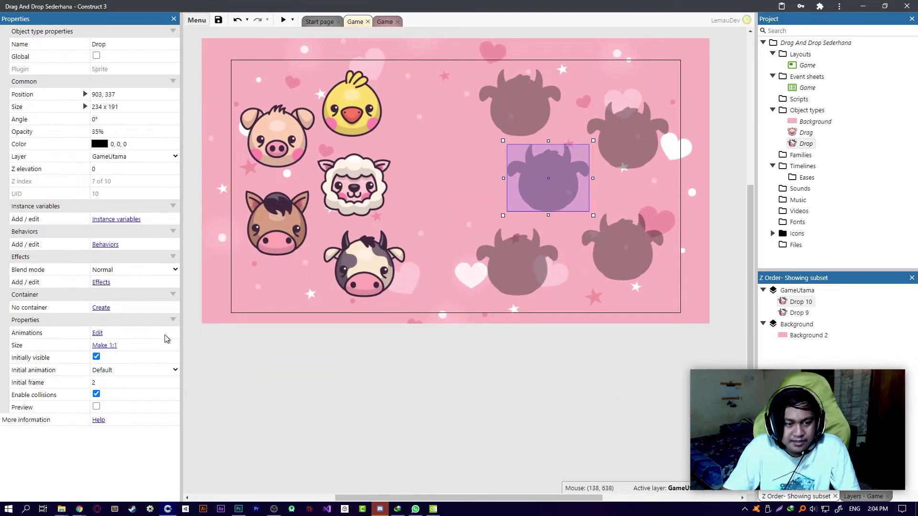
{"action": "left_click", "coordinate": [400, 380]}
Change the initial frame of the uppermost Drop silhouette to the chick shape
{"action": "left_click", "coordinate": [495, 109]}
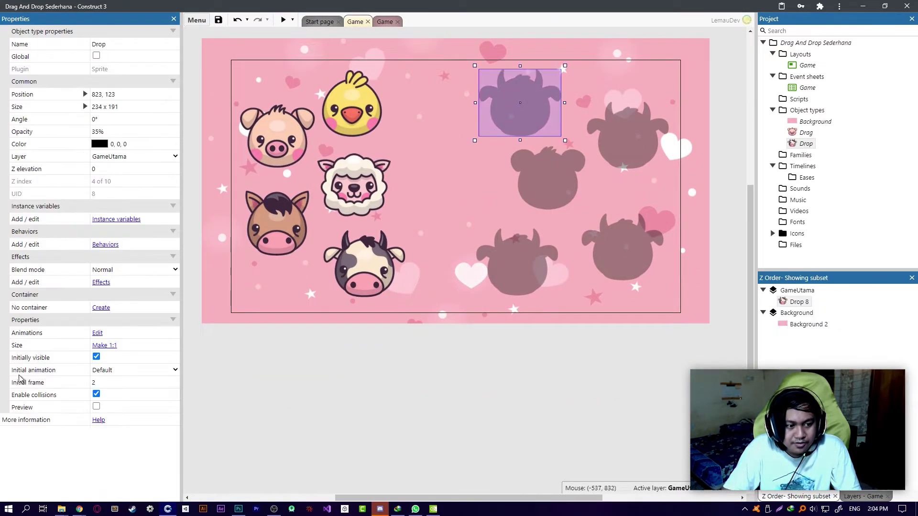
{"action": "left_click", "coordinate": [104, 387]}
{"action": "type", "text": "1"}
{"action": "left_click", "coordinate": [328, 393]}
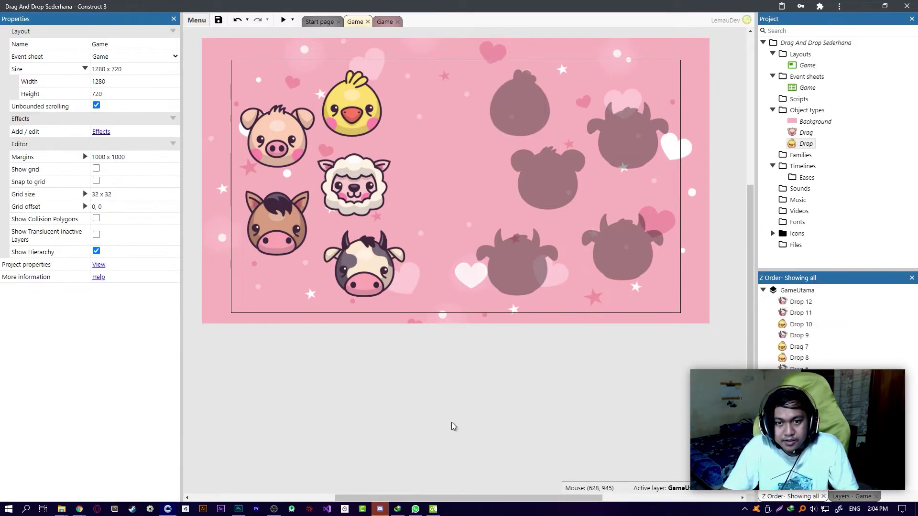
Set the initial frame of the middle Drop silhouette to 3, matching the sheep
{"action": "left_click", "coordinate": [553, 178]}
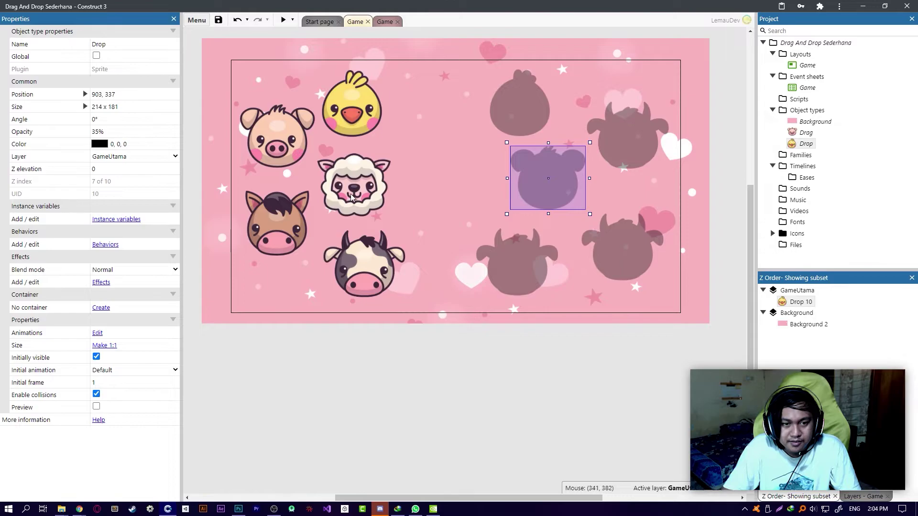
{"action": "left_click", "coordinate": [110, 383]}
{"action": "type", "text": "3"}
{"action": "left_click", "coordinate": [353, 397]}
{"action": "left_click", "coordinate": [544, 175]}
Set the initial frame of the lower-right Drop silhouette to 4
{"action": "left_click", "coordinate": [595, 230]}
{"action": "left_click", "coordinate": [111, 384]}
{"action": "type", "text": "4"}
{"action": "left_click", "coordinate": [356, 372]}
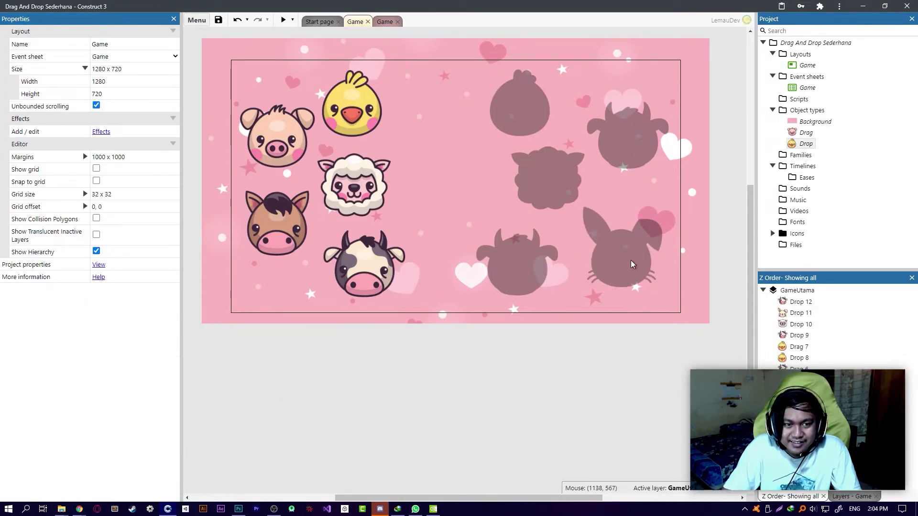
Set the initial frame of the lower-right Drop silhouette to 5, matching the horse
{"action": "left_click", "coordinate": [631, 264]}
{"action": "left_click", "coordinate": [102, 384]}
{"action": "type", "text": "5"}
{"action": "left_click", "coordinate": [523, 376]}
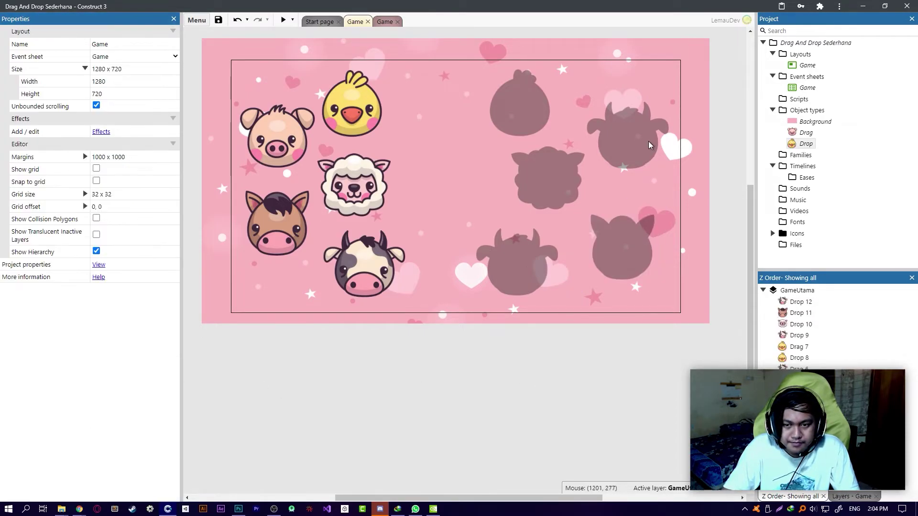
Try 6 and then 0 as the initial frame of the upper-right Drop silhouette
{"action": "left_click", "coordinate": [649, 144]}
{"action": "left_click", "coordinate": [103, 380]}
{"action": "type", "text": "5"}
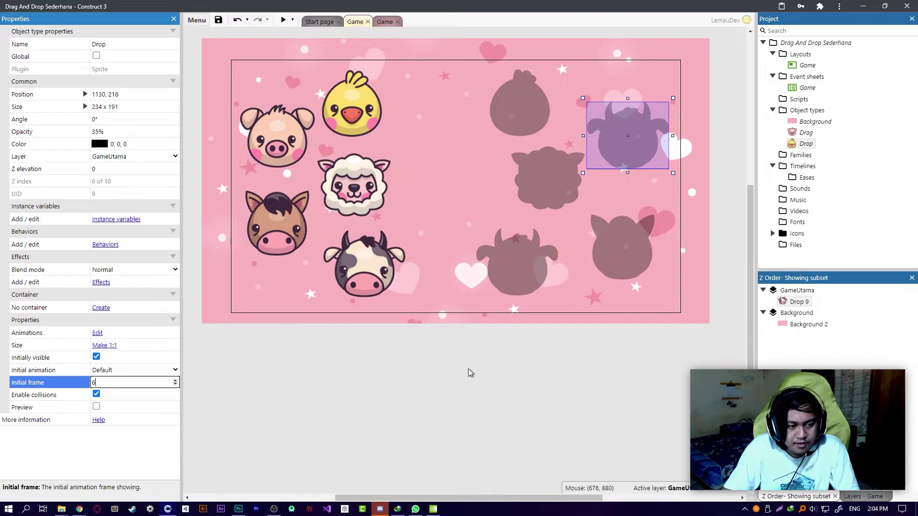
{"action": "left_click", "coordinate": [469, 373]}
{"action": "left_click", "coordinate": [630, 141]}
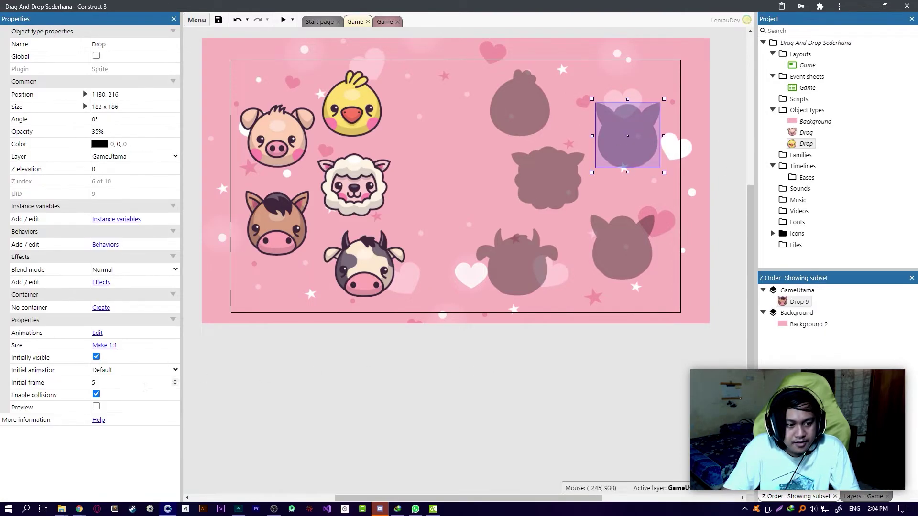
{"action": "left_click", "coordinate": [136, 384]}
{"action": "type", "text": "0"}
{"action": "left_click", "coordinate": [586, 352]}
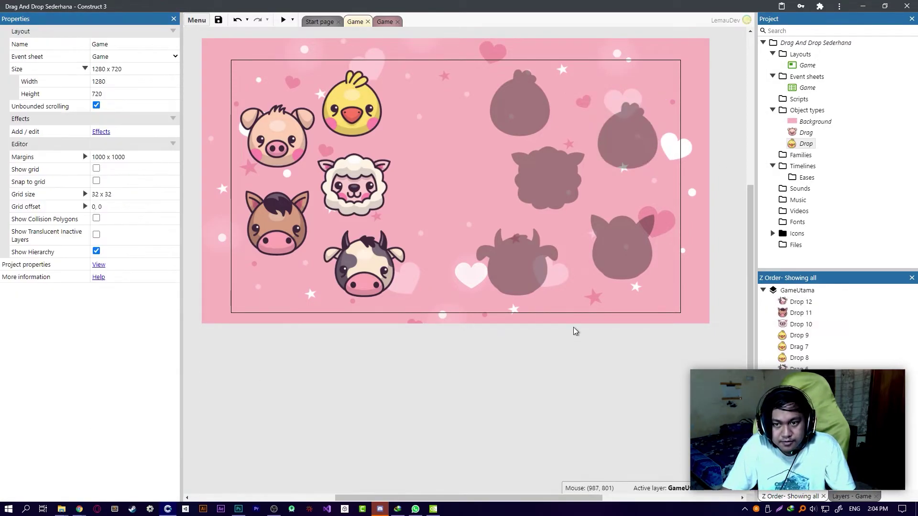
Set the initial frame of the upper-right Drop silhouette to 1, matching the pig
{"action": "left_click", "coordinate": [293, 151]}
{"action": "left_click", "coordinate": [616, 131]}
{"action": "left_click", "coordinate": [120, 382]}
{"action": "type", "text": "1"}
{"action": "left_click", "coordinate": [427, 406]}
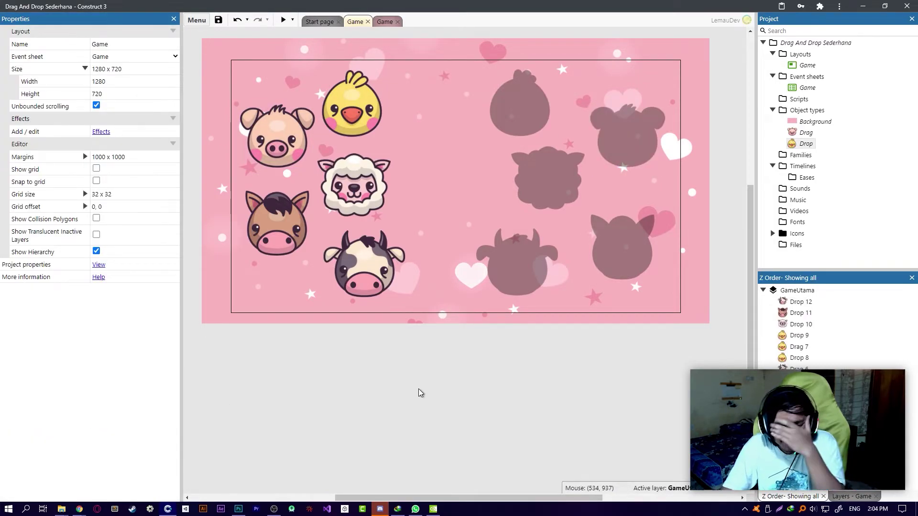
Move the Drag sheep a short way toward the silhouettes and undo the move
{"action": "middle_click_drag", "start_coordinate": [508, 291], "coordinate": [464, 353]}
{"action": "scroll", "coordinate": [468, 325], "scroll_direction": "up", "scroll_amount": 2, "text": "ctrl"}
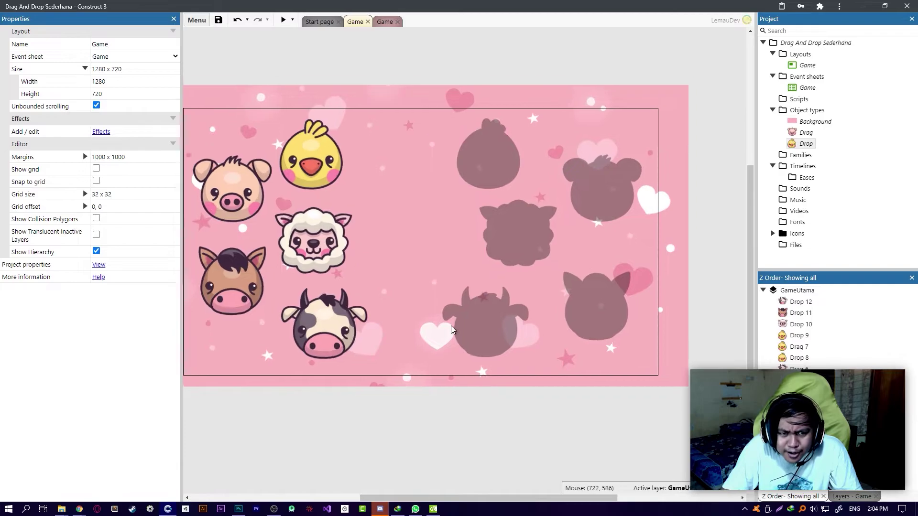
{"action": "left_click", "coordinate": [570, 308]}
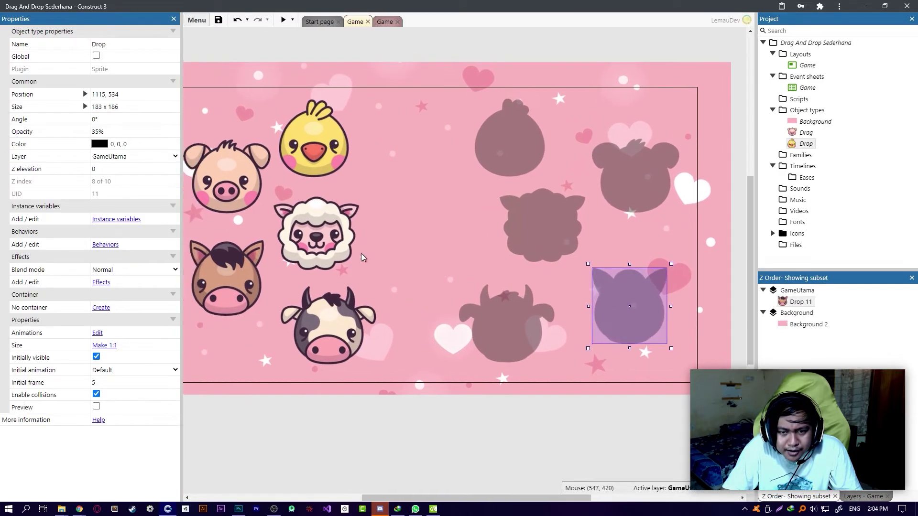
{"action": "left_click", "coordinate": [366, 256]}
{"action": "scroll", "coordinate": [435, 243], "scroll_direction": "down", "scroll_amount": 3, "text": "ctrl"}
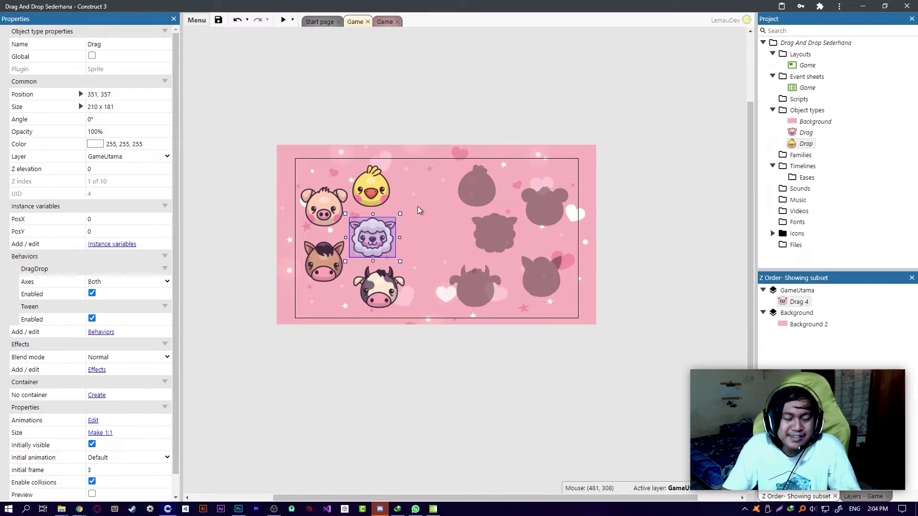
{"action": "scroll", "coordinate": [431, 206], "scroll_direction": "up", "scroll_amount": 3, "text": "ctrl"}
{"action": "left_click_drag", "start_coordinate": [341, 254], "coordinate": [410, 251]}
{"action": "key", "text": "ctrl+z"}
Compare the initial frame of the Drag sheep with that of the sheep-shaped Drop silhouette
{"action": "left_click", "coordinate": [563, 225], "text": "shift"}
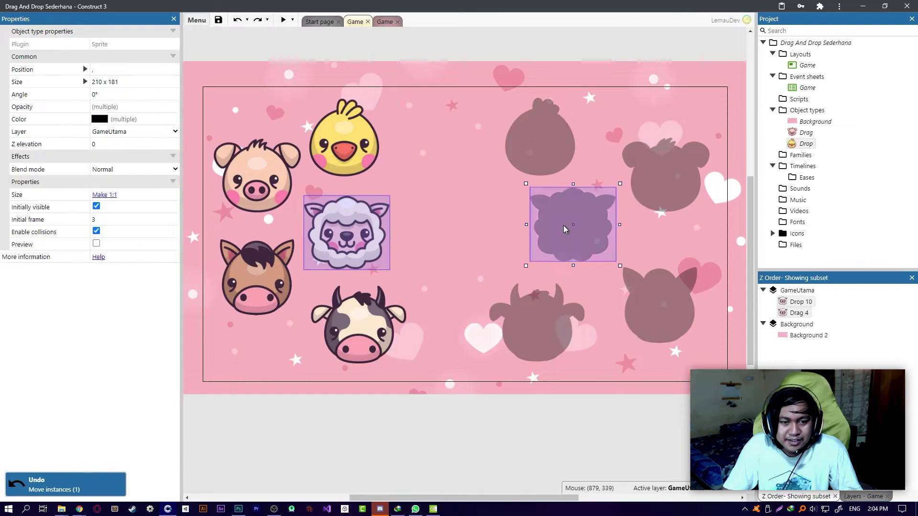
{"action": "left_click", "coordinate": [399, 398]}
{"action": "left_click", "coordinate": [323, 226]}
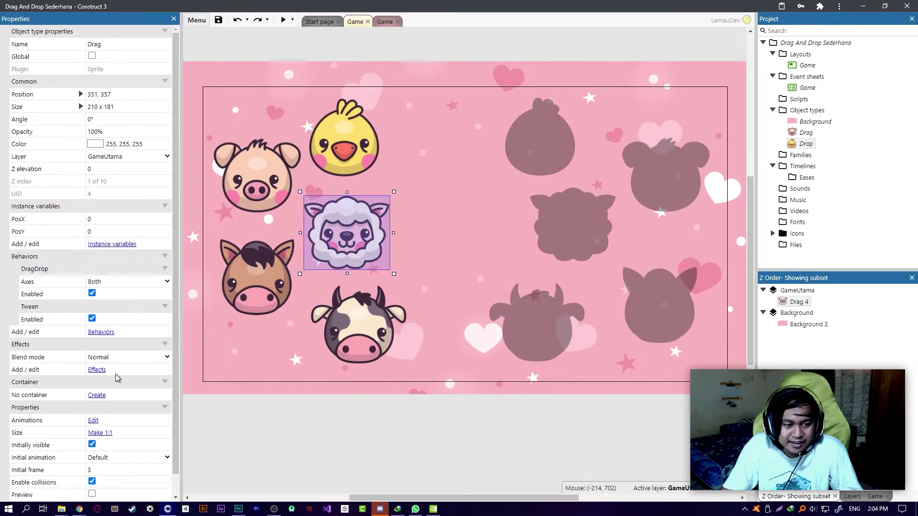
{"action": "scroll", "coordinate": [117, 378], "scroll_direction": "down", "scroll_amount": 1}
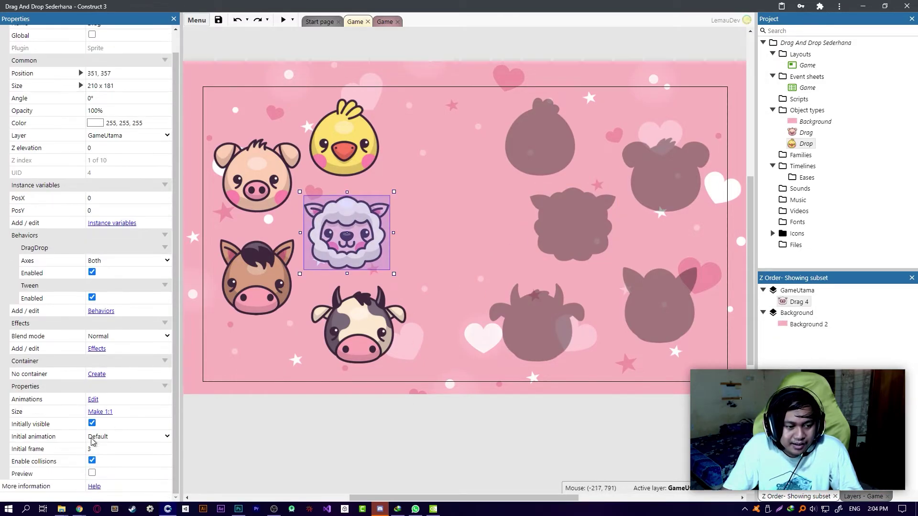
{"action": "left_click", "coordinate": [592, 216]}
{"action": "left_click", "coordinate": [162, 379]}
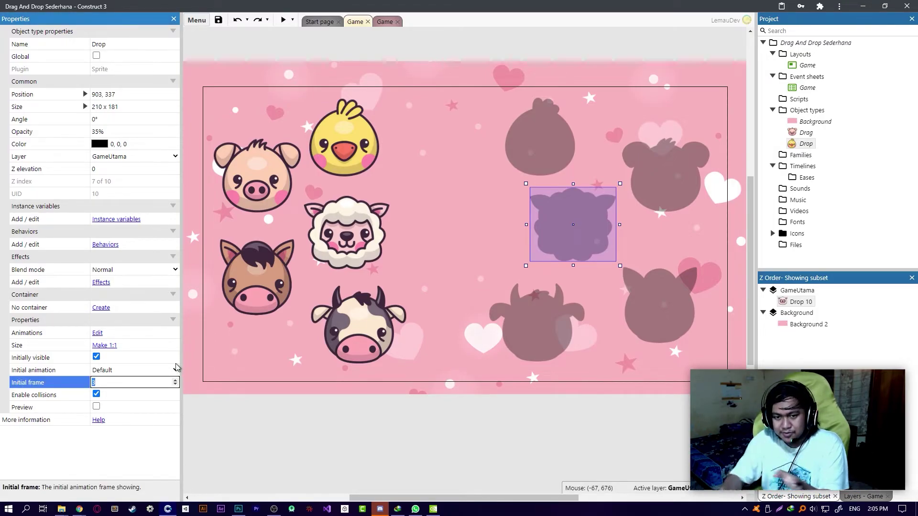
{"action": "left_click", "coordinate": [571, 256]}
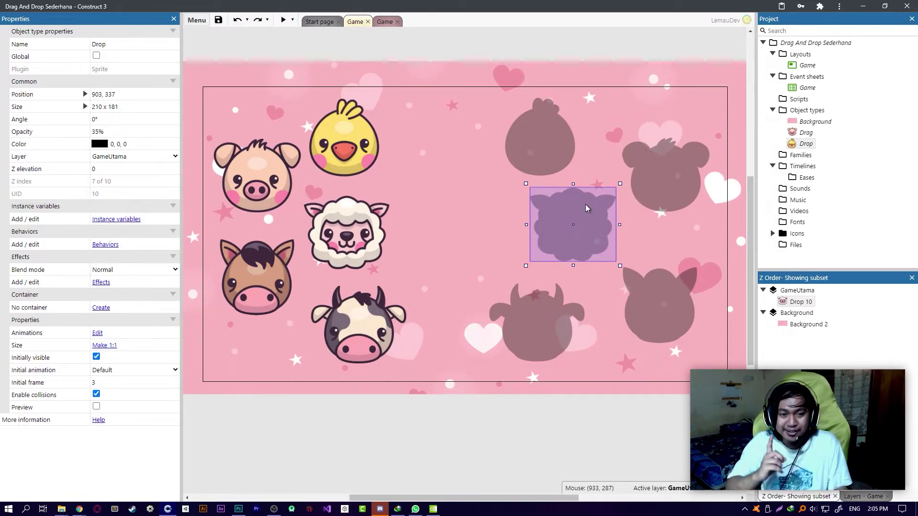
In the Game event sheet, add a blank sub-event under the Drag drop event, placed above the sub-event with the Tween action
{"action": "left_click", "coordinate": [386, 22]}
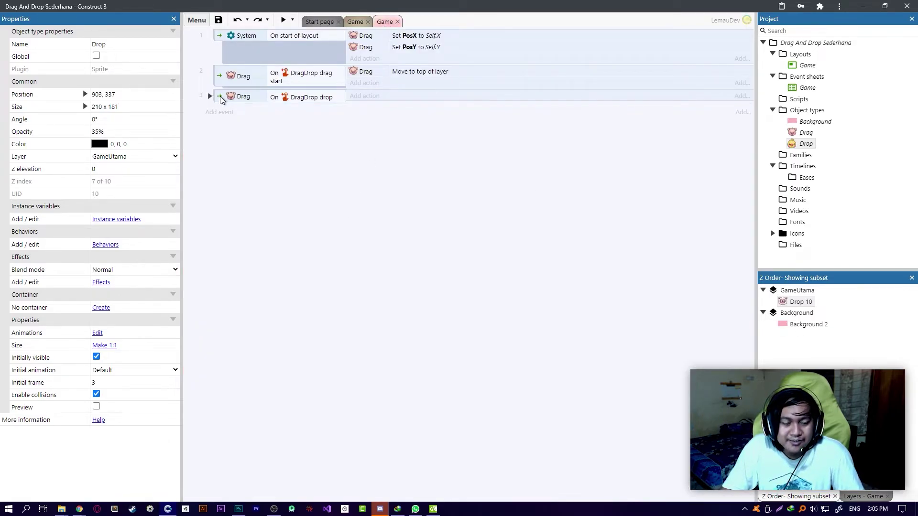
{"action": "left_click", "coordinate": [357, 115]}
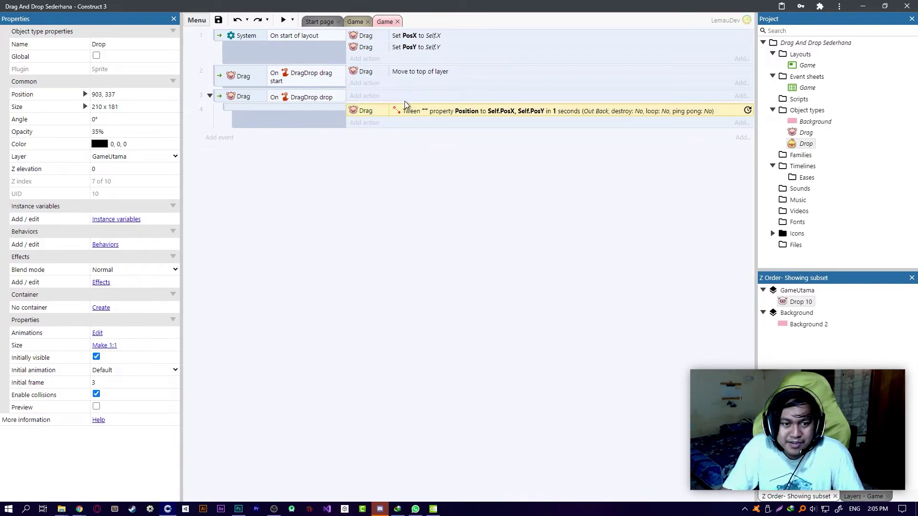
{"action": "left_click", "coordinate": [234, 106]}
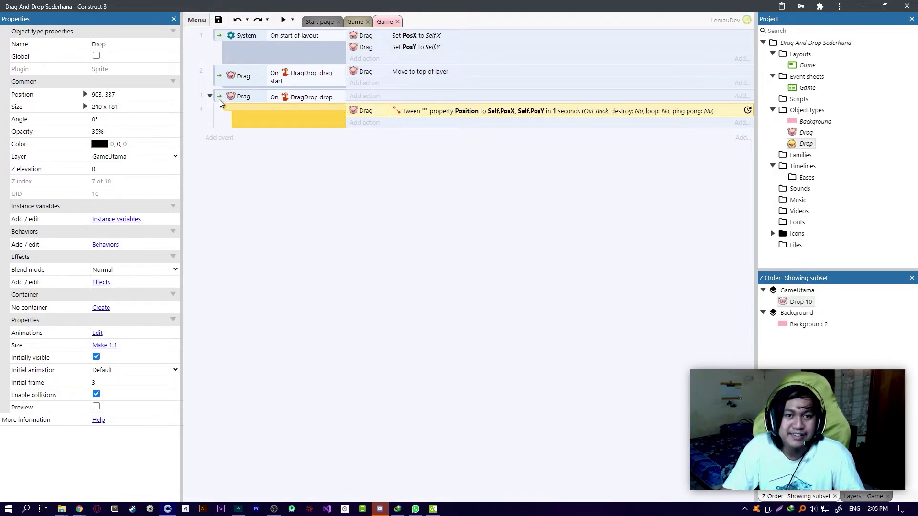
{"action": "key", "text": "b"}
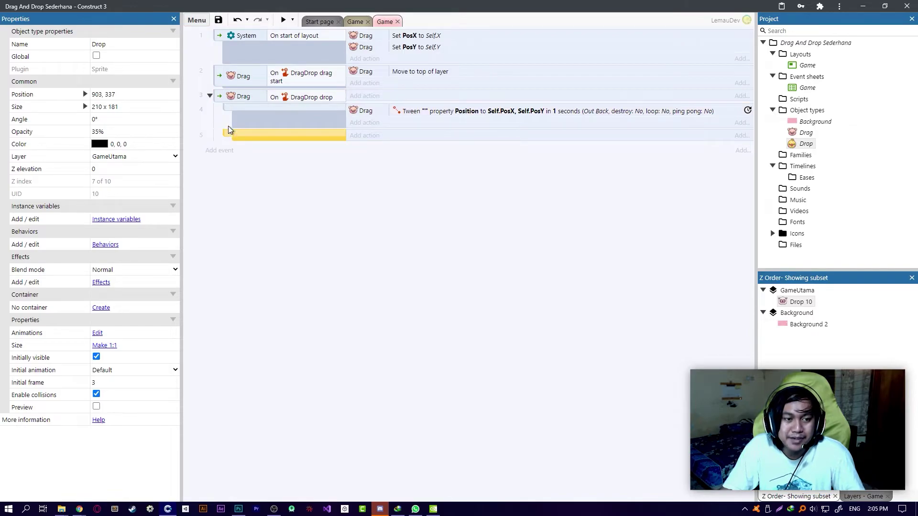
{"action": "left_click_drag", "start_coordinate": [228, 128], "coordinate": [234, 106]}
Try adding a second blank sub-event under the Drag drop event
{"action": "right_click", "coordinate": [215, 96]}
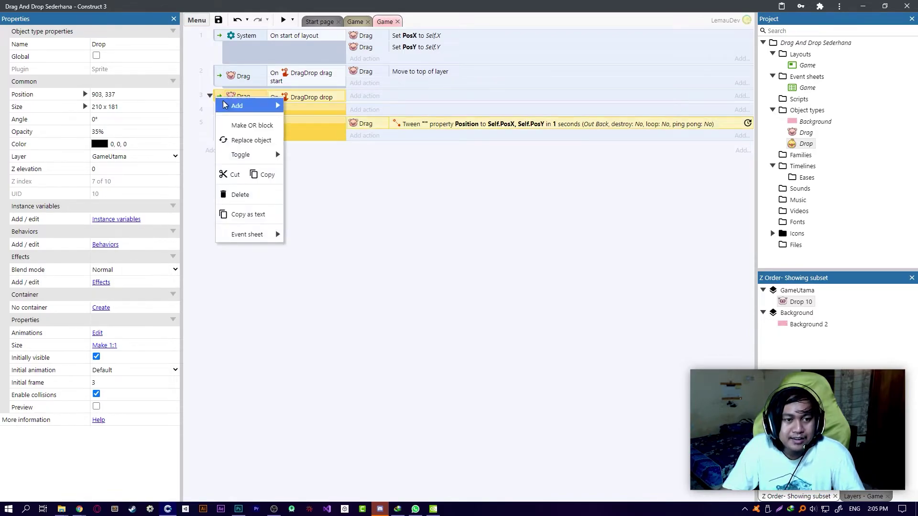
{"action": "mouse_move", "coordinate": [254, 106]}
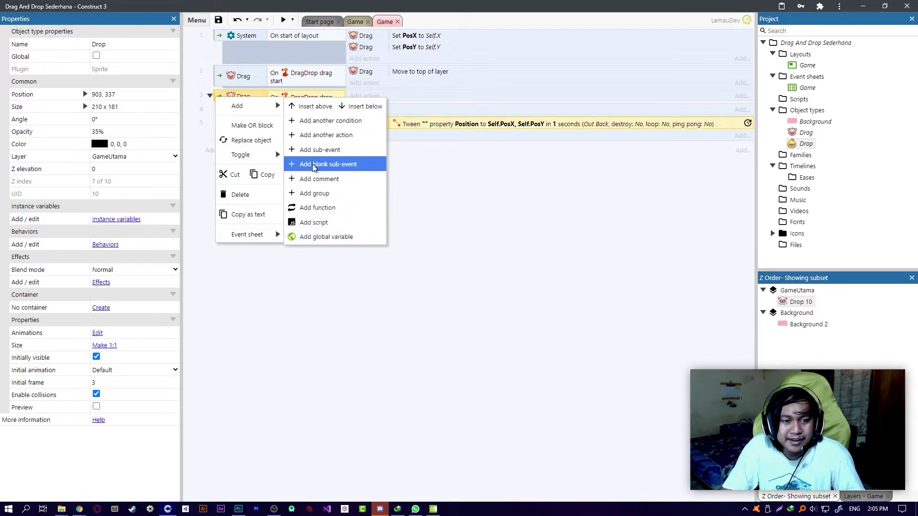
{"action": "left_click", "coordinate": [337, 165]}
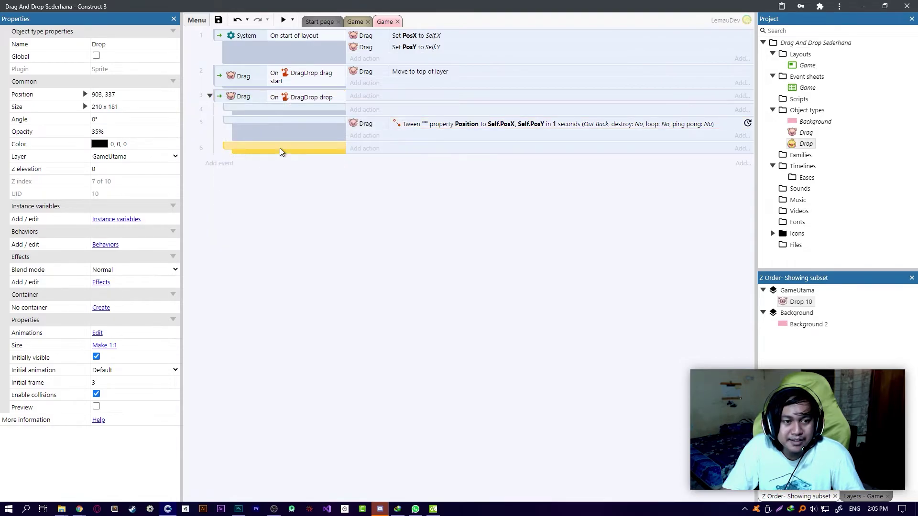
{"action": "mouse_move", "coordinate": [228, 144]}
{"action": "left_mouse_down"}
{"action": "mouse_move", "coordinate": [230, 107]}
{"action": "mouse_move", "coordinate": [245, 110]}
{"action": "mouse_move", "coordinate": [234, 121]}
{"action": "left_mouse_up"}
Add a Drag "Is overlapping another object" condition with Drop as the object to the first blank sub-event under the drop event
{"action": "left_click", "coordinate": [229, 111]}
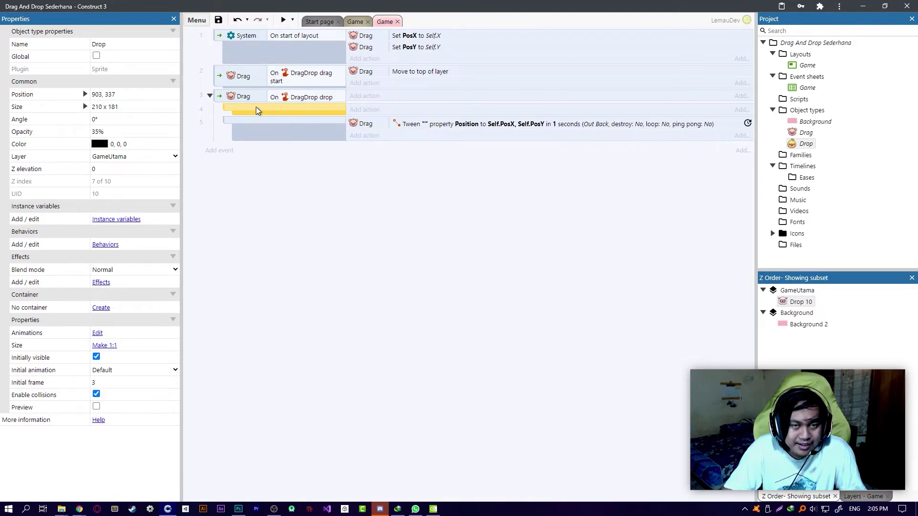
{"action": "right_click", "coordinate": [255, 109]}
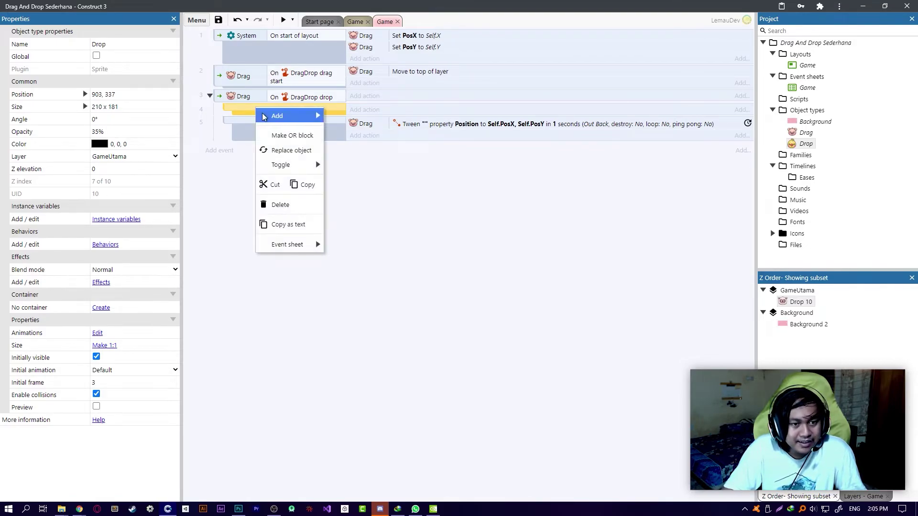
{"action": "mouse_move", "coordinate": [277, 116]}
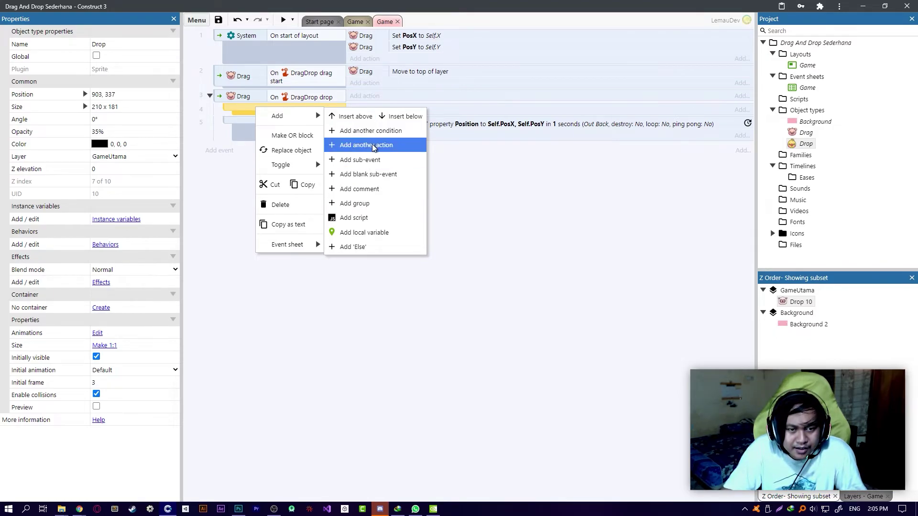
{"action": "left_click", "coordinate": [371, 131]}
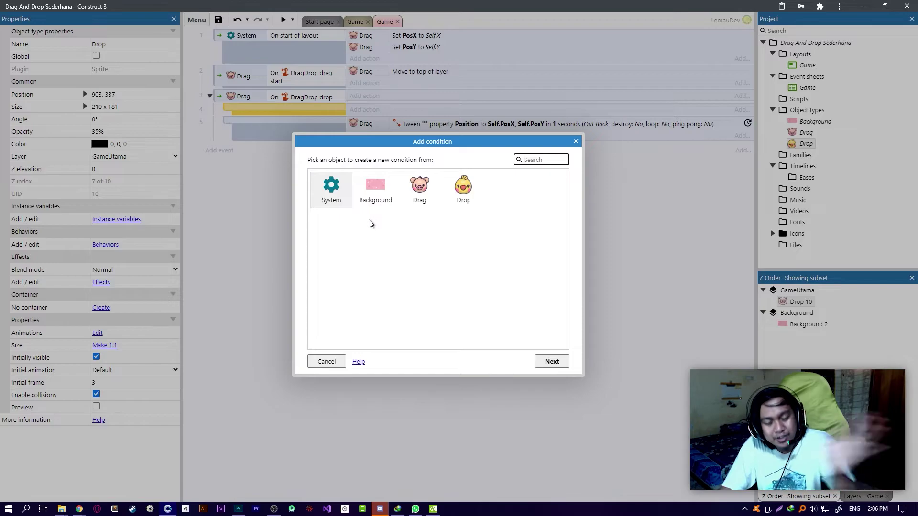
{"action": "left_click", "coordinate": [423, 194]}
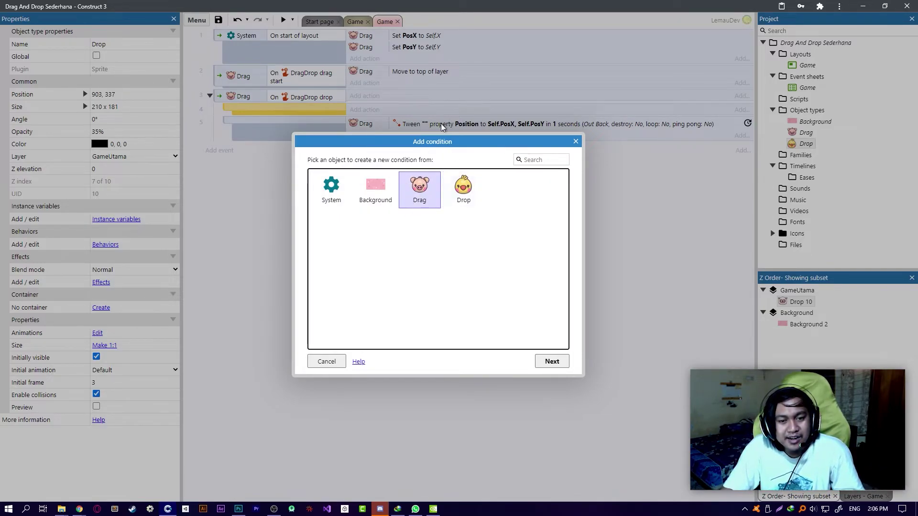
{"action": "double_click", "coordinate": [421, 195]}
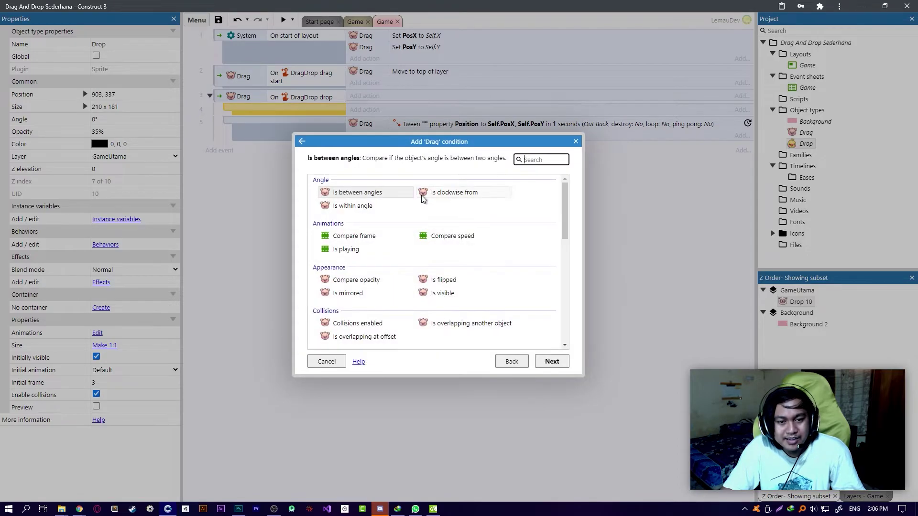
{"action": "type", "text": "over"}
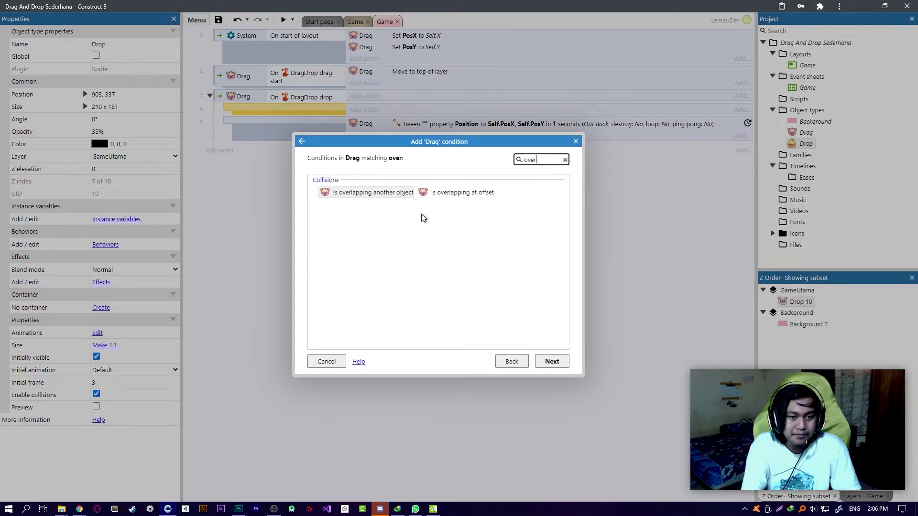
{"action": "left_click", "coordinate": [361, 192]}
{"action": "double_click", "coordinate": [360, 191]}
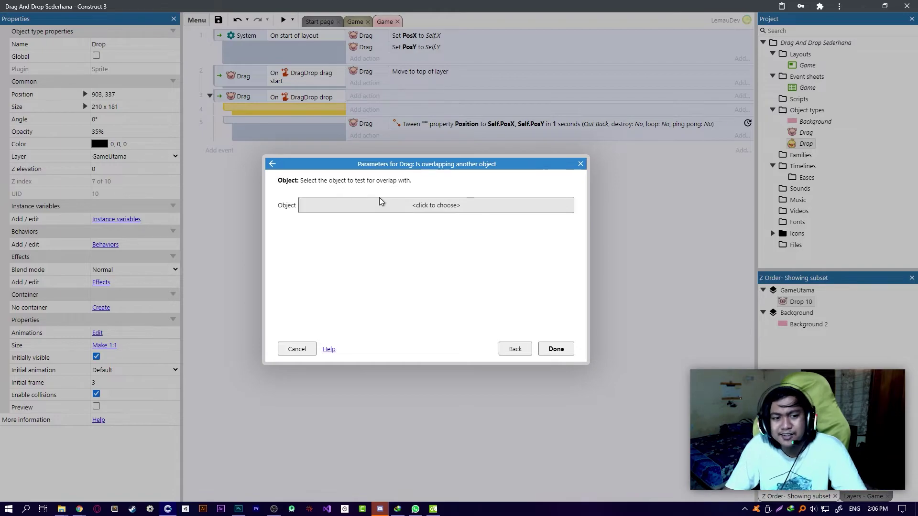
{"action": "left_click", "coordinate": [272, 163]}
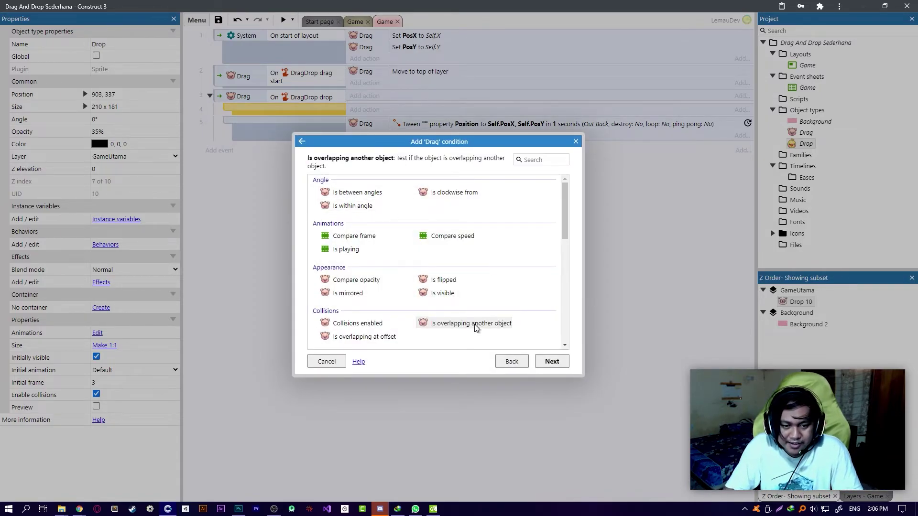
{"action": "scroll", "coordinate": [476, 327], "scroll_direction": "down", "scroll_amount": 2}
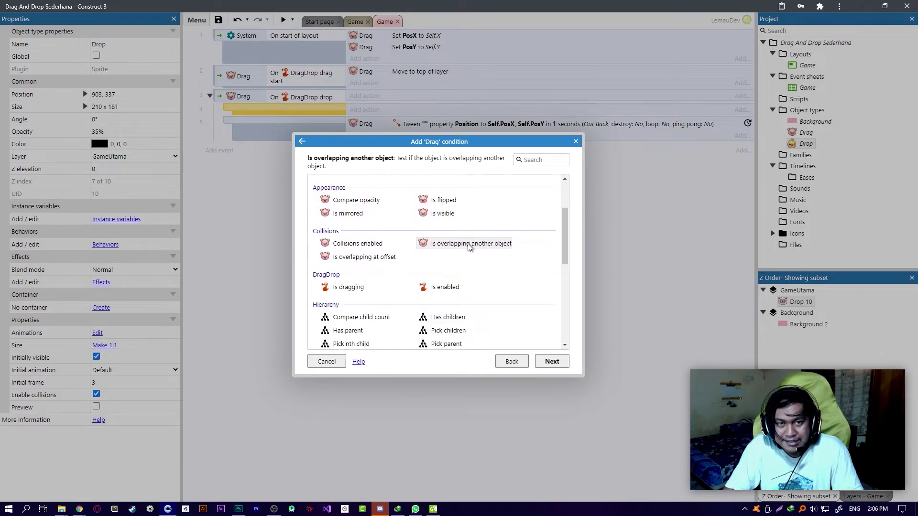
{"action": "double_click", "coordinate": [468, 244]}
{"action": "left_click", "coordinate": [398, 212]}
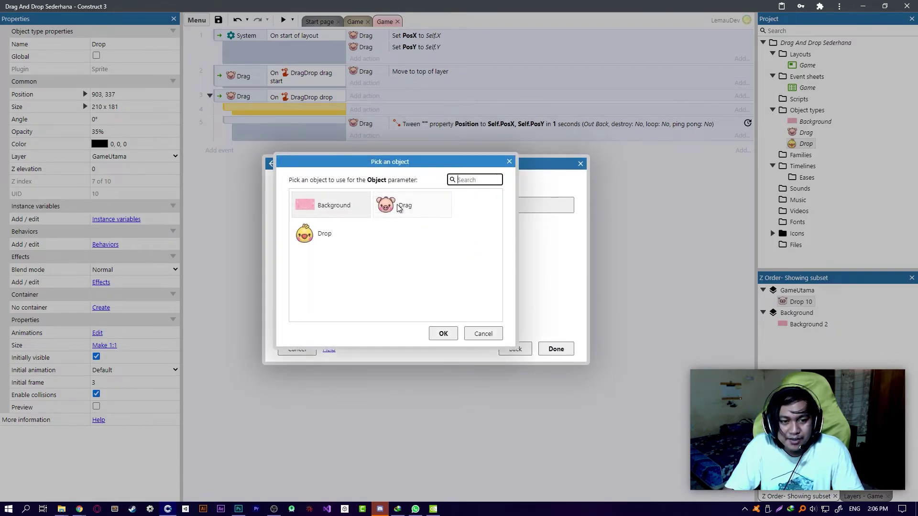
{"action": "left_click", "coordinate": [337, 231]}
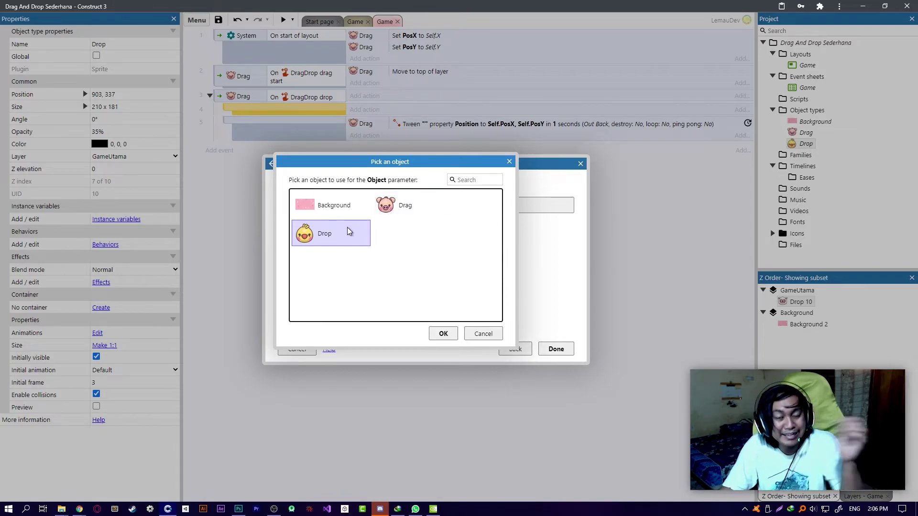
{"action": "double_click", "coordinate": [346, 241]}
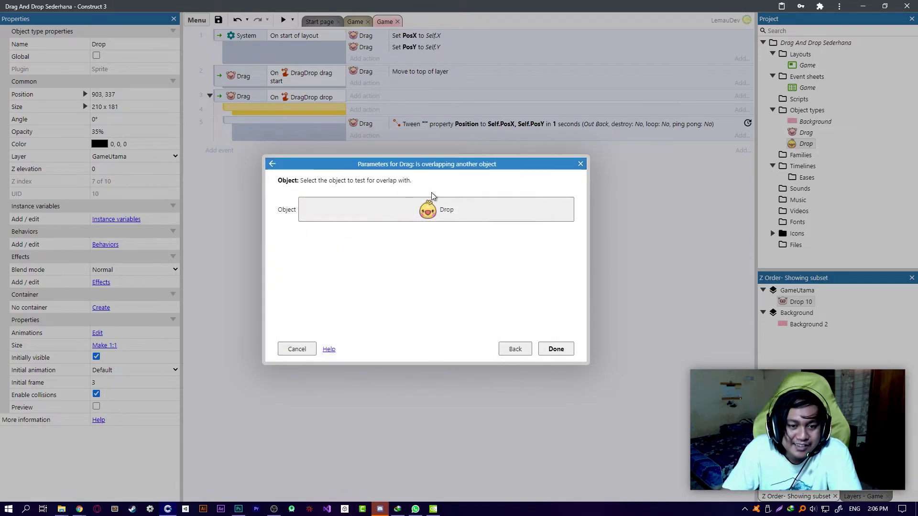
{"action": "left_click", "coordinate": [549, 348]}
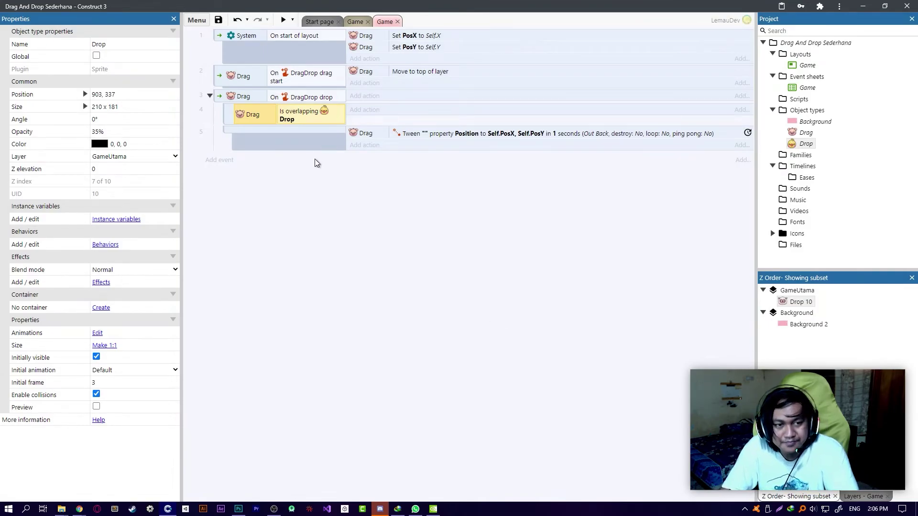
Add a blank sub-event nested under the condition that Drag is overlapping Drop
{"action": "left_click", "coordinate": [360, 110]}
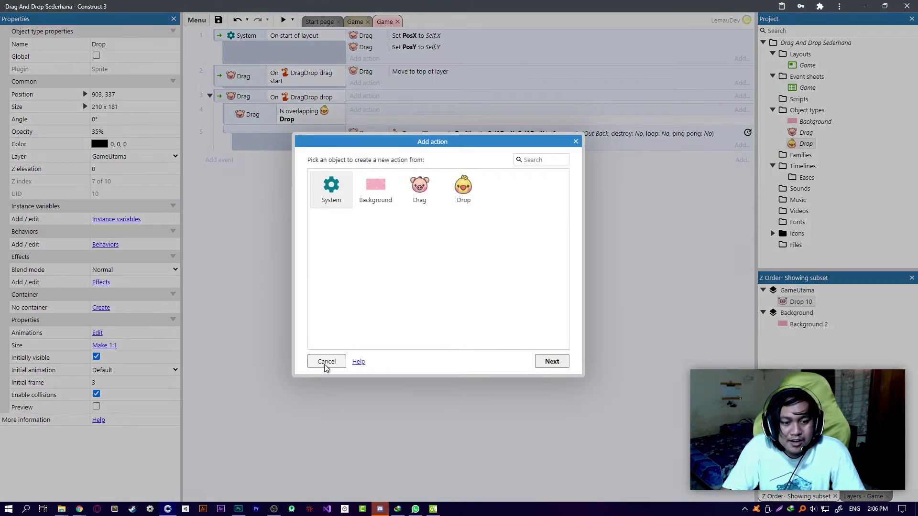
{"action": "left_click", "coordinate": [326, 362]}
{"action": "left_click", "coordinate": [236, 117]}
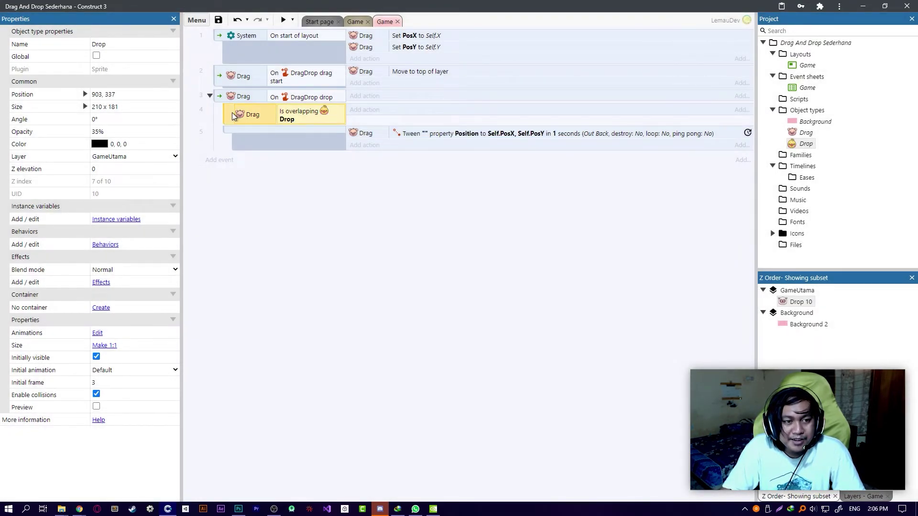
{"action": "key", "text": "b"}
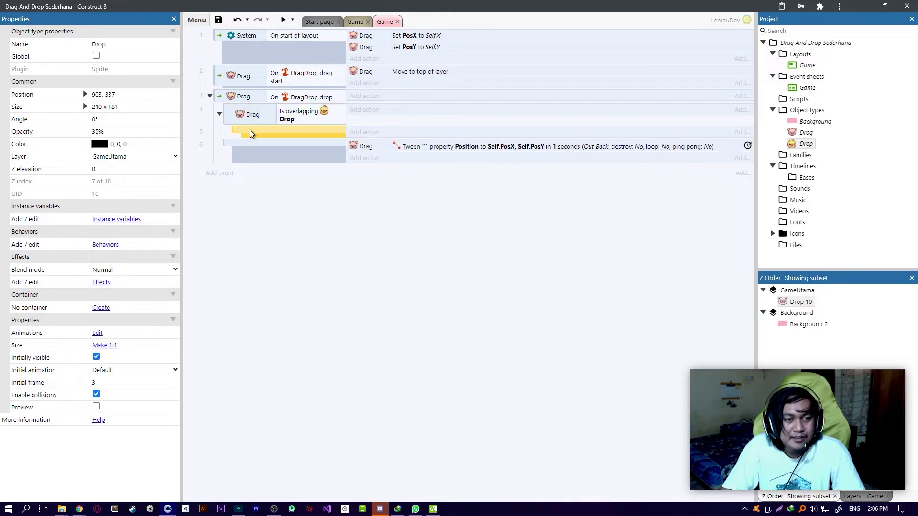
Add a Drag Compare frame condition to the nested blank sub-event, equal to Drop.AnimationFrame
{"action": "key", "text": "c"}
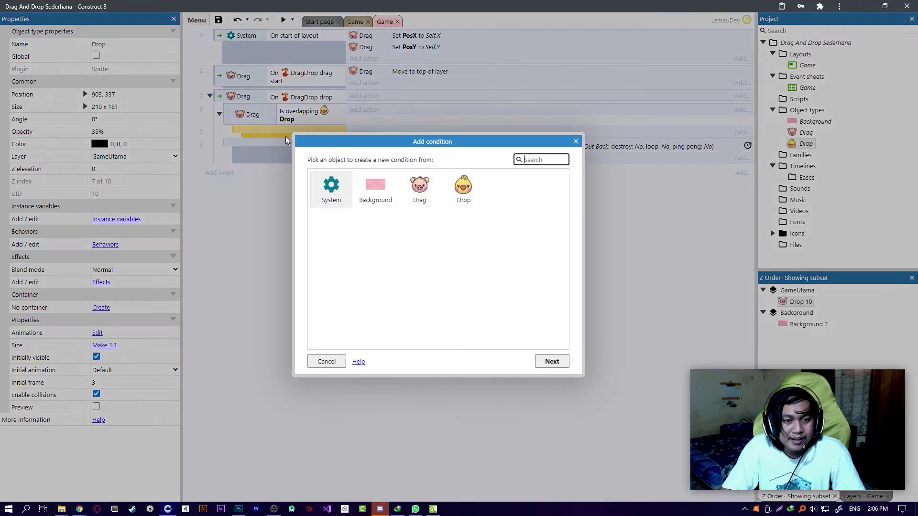
{"action": "double_click", "coordinate": [423, 180]}
{"action": "type", "text": "fra"}
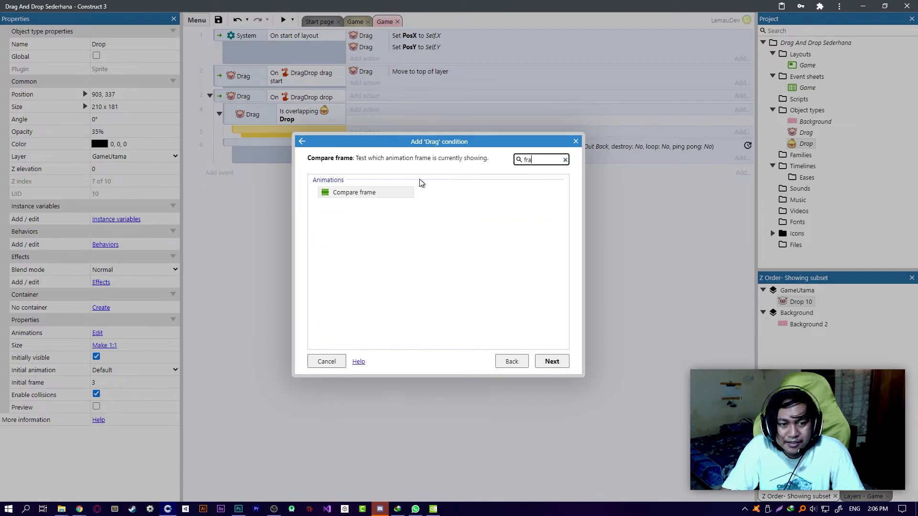
{"action": "left_click_drag", "start_coordinate": [532, 160], "coordinate": [497, 157]}
{"action": "left_click", "coordinate": [437, 215]}
{"action": "left_click", "coordinate": [374, 192]}
{"action": "double_click", "coordinate": [374, 193]}
{"action": "left_click", "coordinate": [306, 219]}
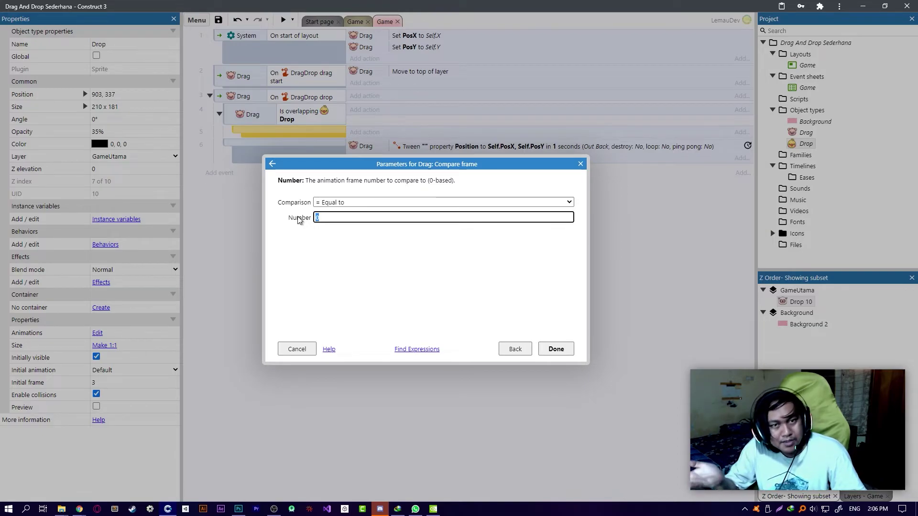
{"action": "type", "text": "Drop.g"}
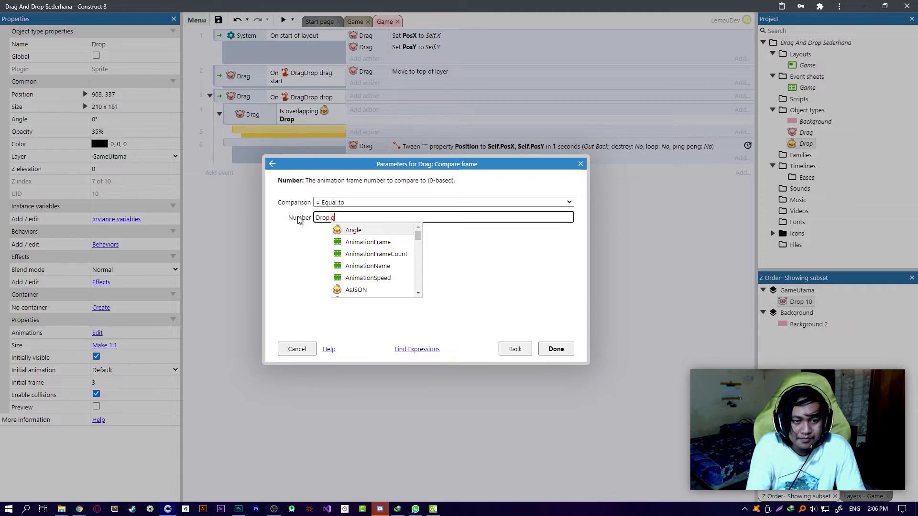
{"action": "key", "text": "Down"}
{"action": "key", "text": "Return"}
{"action": "key", "text": "Return"}
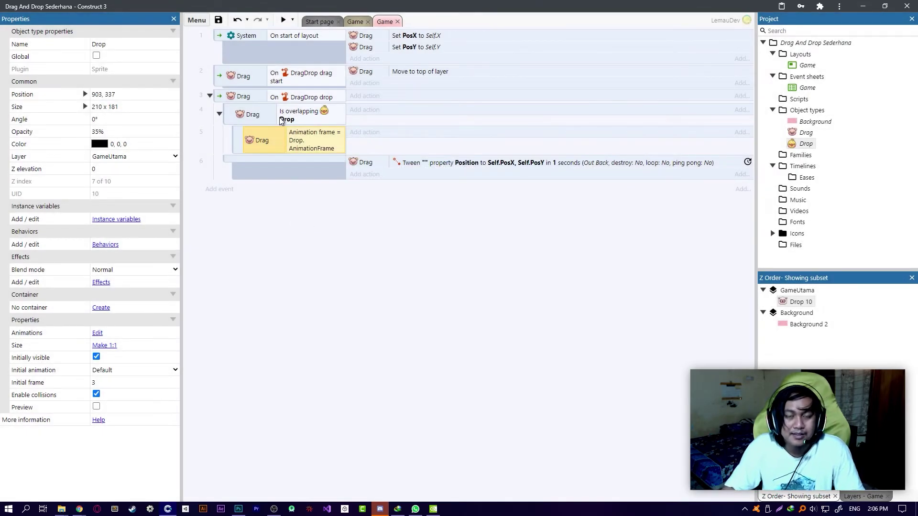
Widen the conditions column and copy the Drag position Tween action into the sub-event that compares animation frames
{"action": "left_click_drag", "start_coordinate": [344, 140], "coordinate": [393, 128]}
{"action": "key", "text": "Delete"}
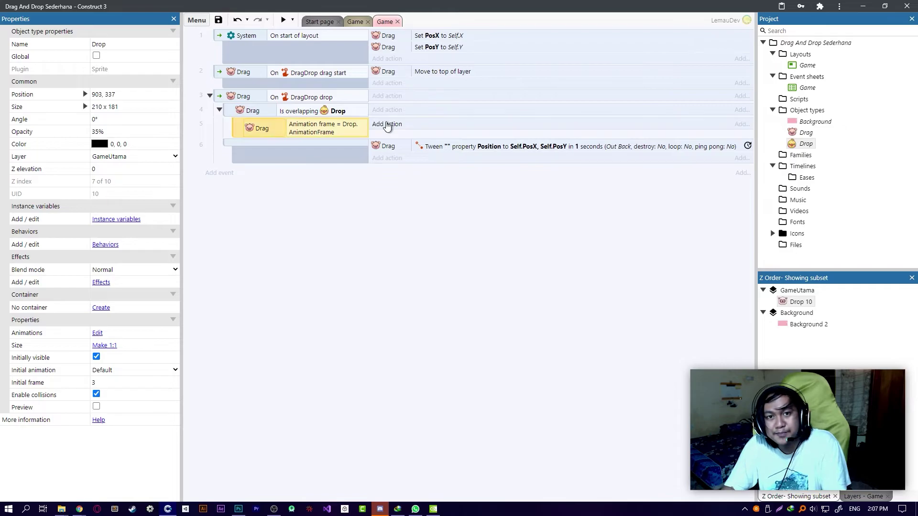
{"action": "left_click", "coordinate": [391, 147]}
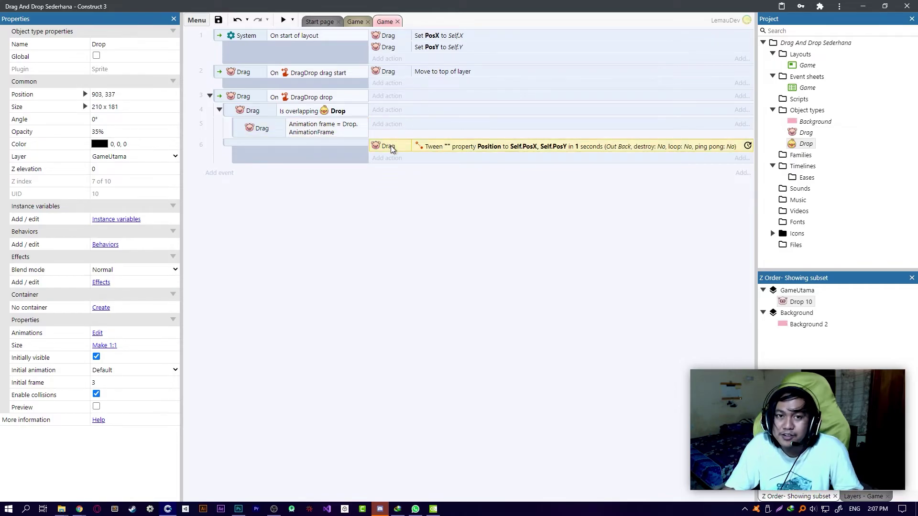
{"action": "left_click_drag", "start_coordinate": [391, 145], "coordinate": [400, 123]}
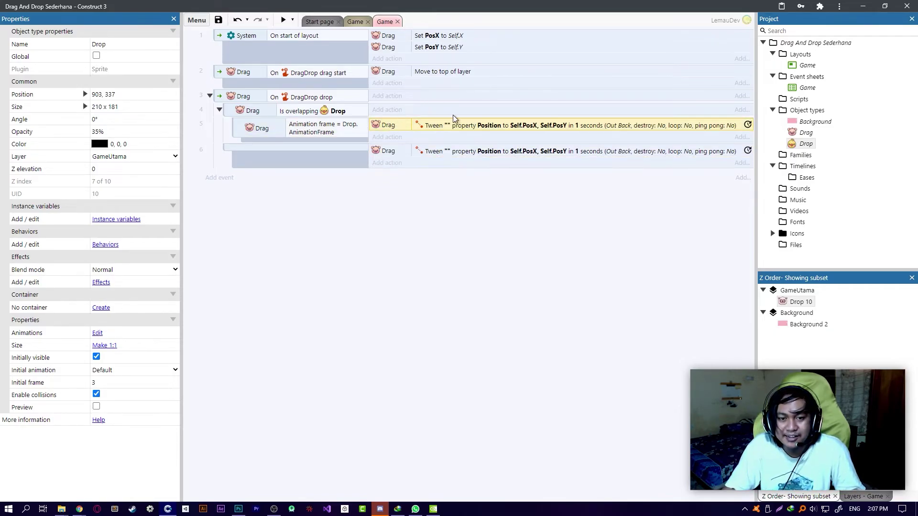
Set the copied Drag position Tween in the frame-comparison sub-event to end X Drop.X and end Y Drop.Y
{"action": "right_click", "coordinate": [395, 125]}
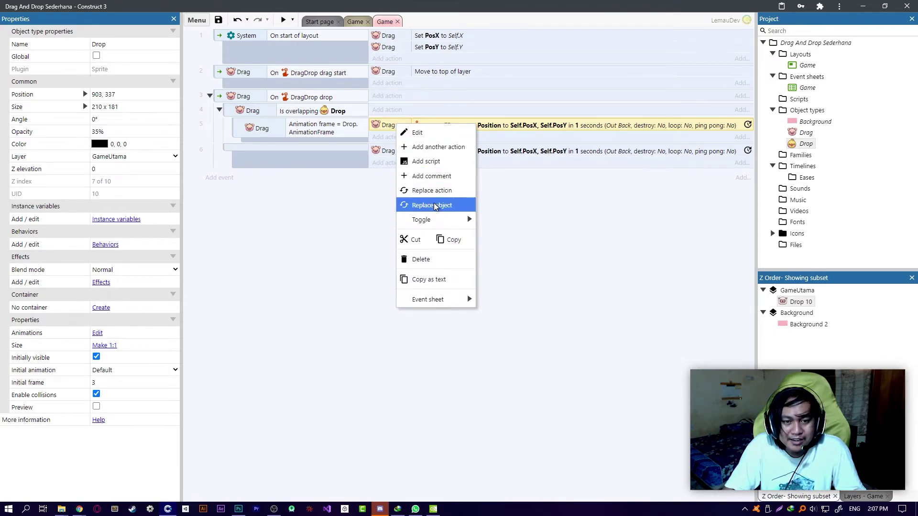
{"action": "left_click", "coordinate": [471, 182]}
{"action": "left_click", "coordinate": [478, 125]}
{"action": "double_click", "coordinate": [469, 129]}
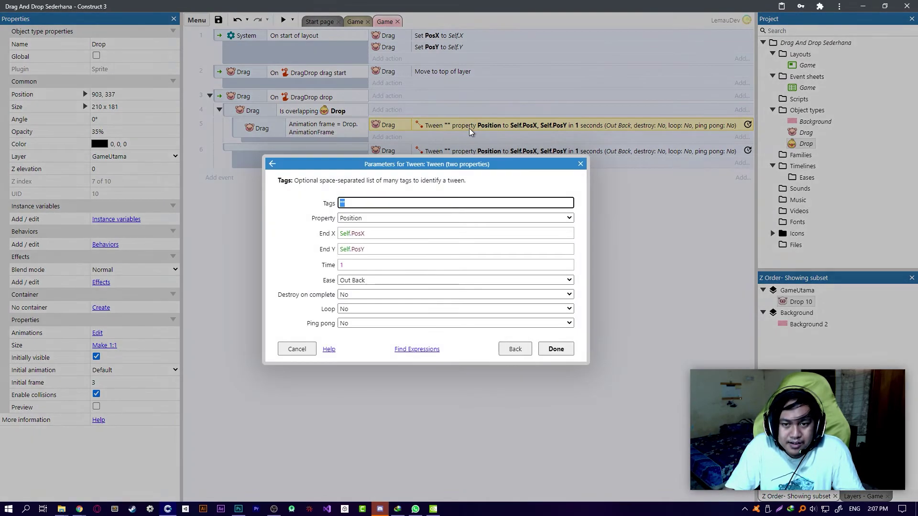
{"action": "left_click", "coordinate": [374, 233]}
{"action": "left_click_drag", "start_coordinate": [374, 233], "coordinate": [317, 232]}
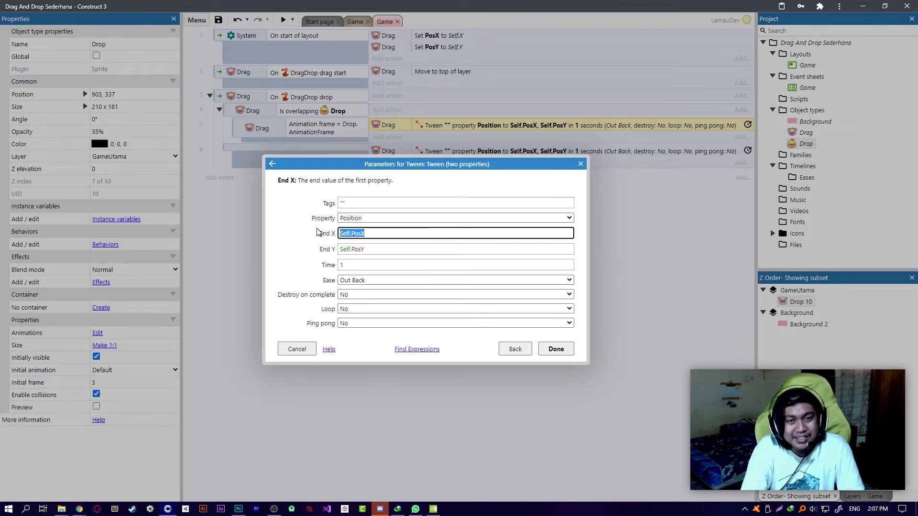
{"action": "type", "text": "Drop.x"}
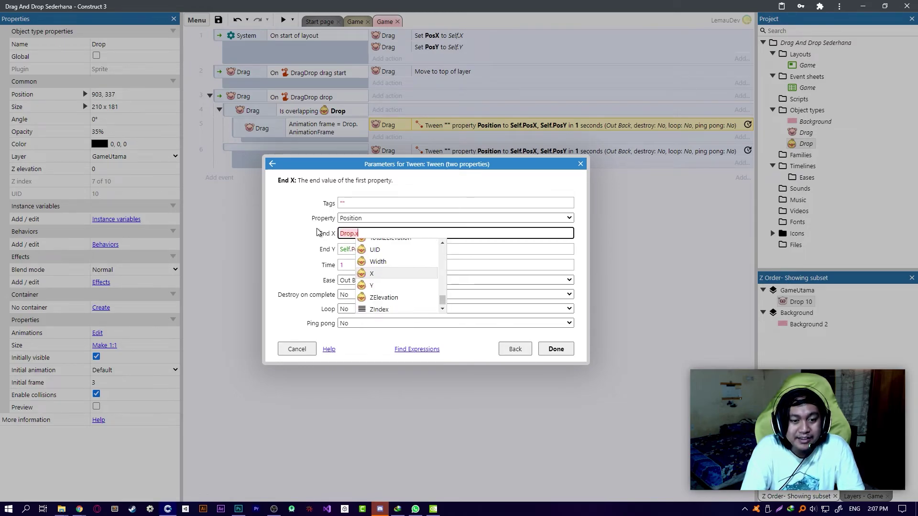
{"action": "key", "text": "Tab"}
{"action": "type", "text": "Drop."}
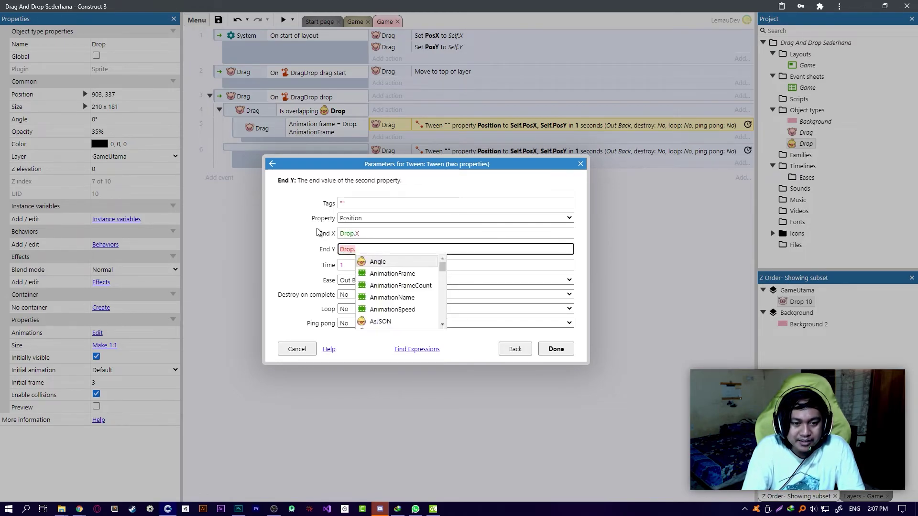
{"action": "type", "text": "Y"}
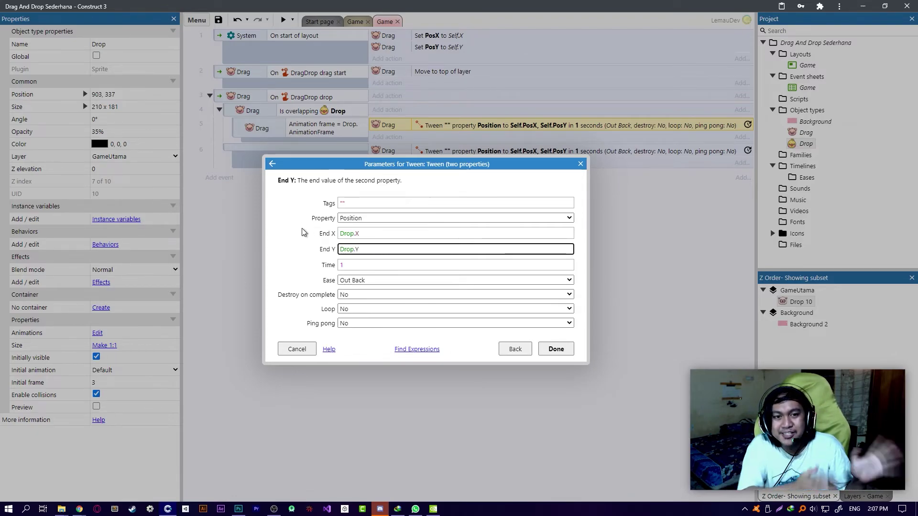
{"action": "left_click", "coordinate": [567, 352]}
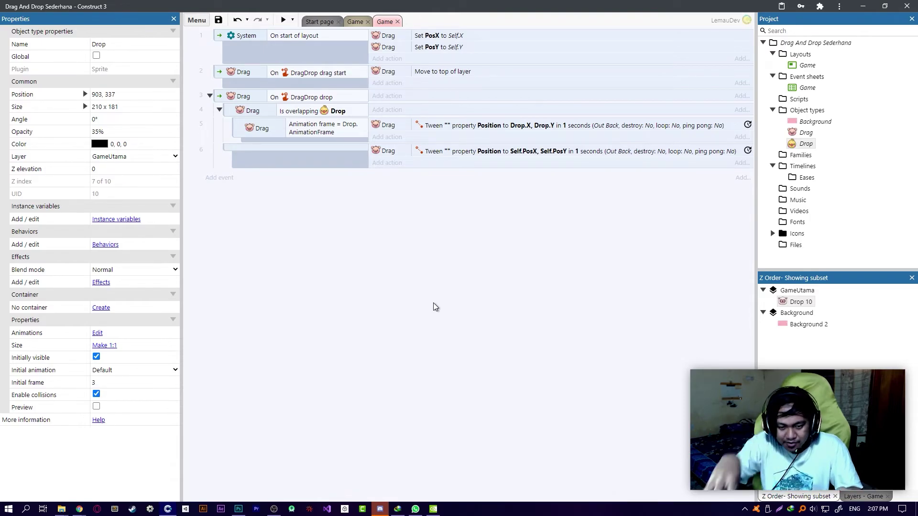
In the Game layout, move the chick onto its matching silhouette and return it to the space above the sheep
{"action": "left_click", "coordinate": [360, 24]}
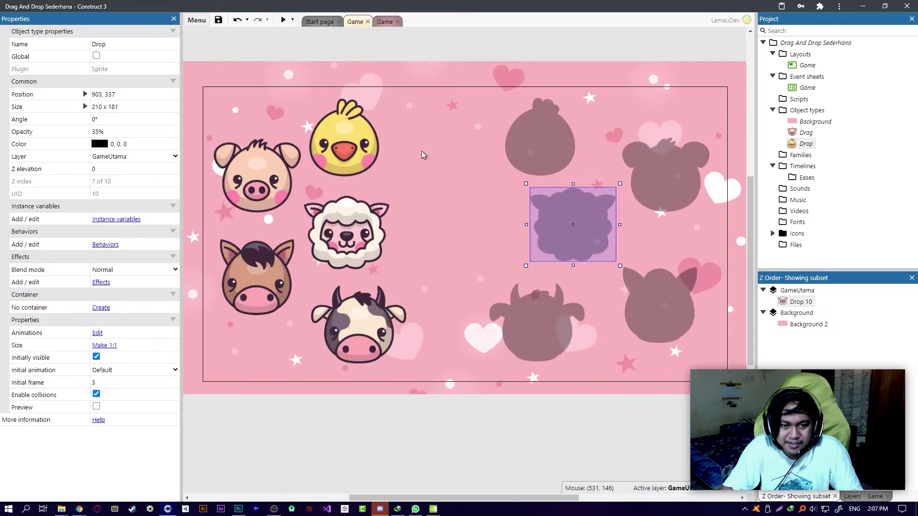
{"action": "left_click_drag", "start_coordinate": [413, 138], "coordinate": [541, 154]}
{"action": "scroll", "coordinate": [528, 128], "scroll_direction": "up", "scroll_amount": 2, "text": "ctrl"}
{"action": "scroll", "coordinate": [529, 128], "scroll_direction": "down", "scroll_amount": 3, "text": "ctrl"}
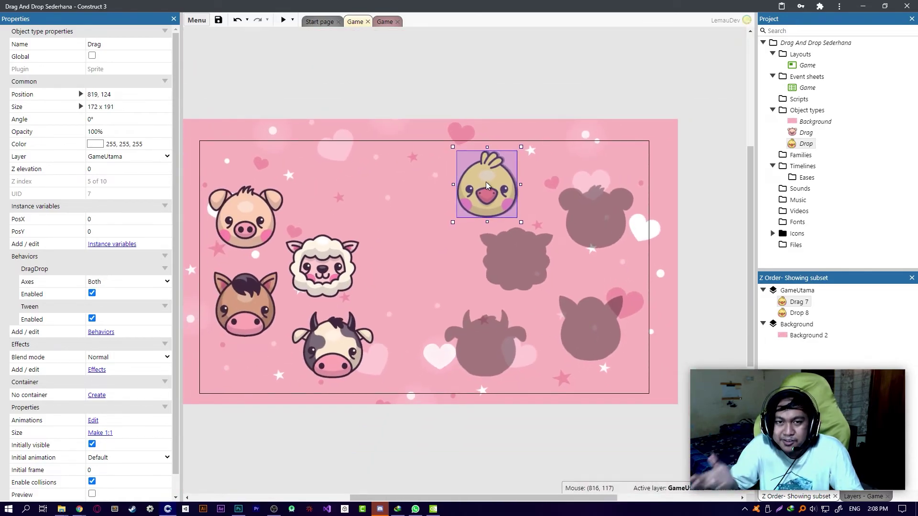
{"action": "middle_click_drag", "start_coordinate": [486, 182], "coordinate": [476, 204]}
{"action": "left_click", "coordinate": [484, 119]}
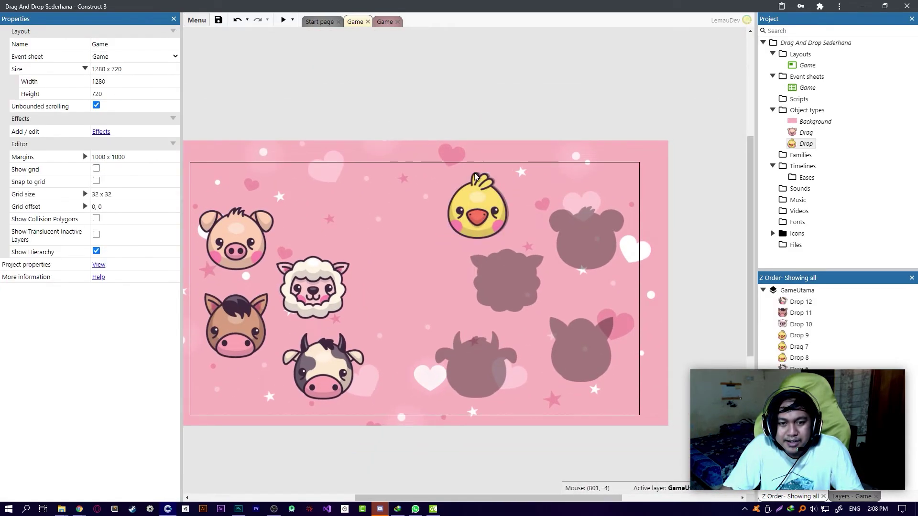
{"action": "scroll", "coordinate": [473, 174], "scroll_direction": "up", "scroll_amount": 2, "text": "ctrl"}
{"action": "middle_click_drag", "start_coordinate": [513, 211], "coordinate": [576, 185]}
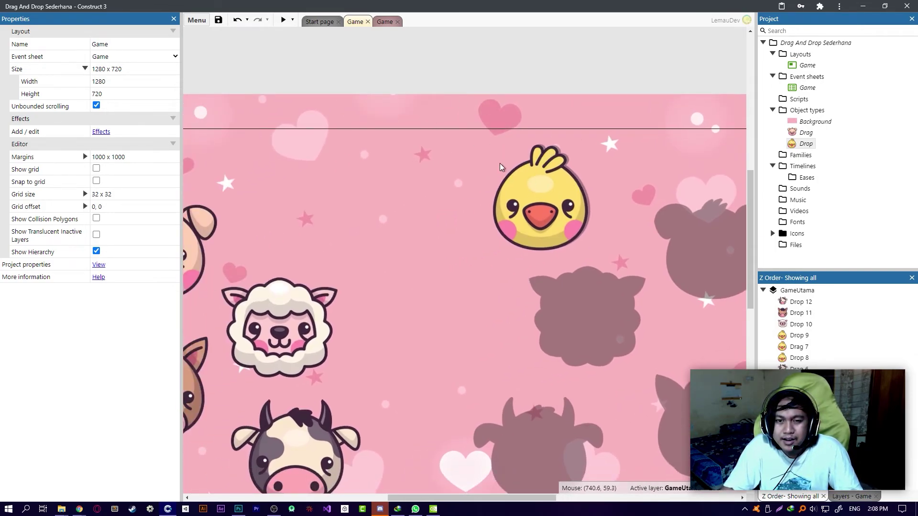
{"action": "scroll", "coordinate": [482, 145], "scroll_direction": "down", "scroll_amount": 1, "text": "ctrl"}
{"action": "left_click_drag", "start_coordinate": [481, 144], "coordinate": [300, 156]}
Add a Drag action that sets DragDrop to disabled in the sub-event comparing animation frames
{"action": "left_click", "coordinate": [382, 21]}
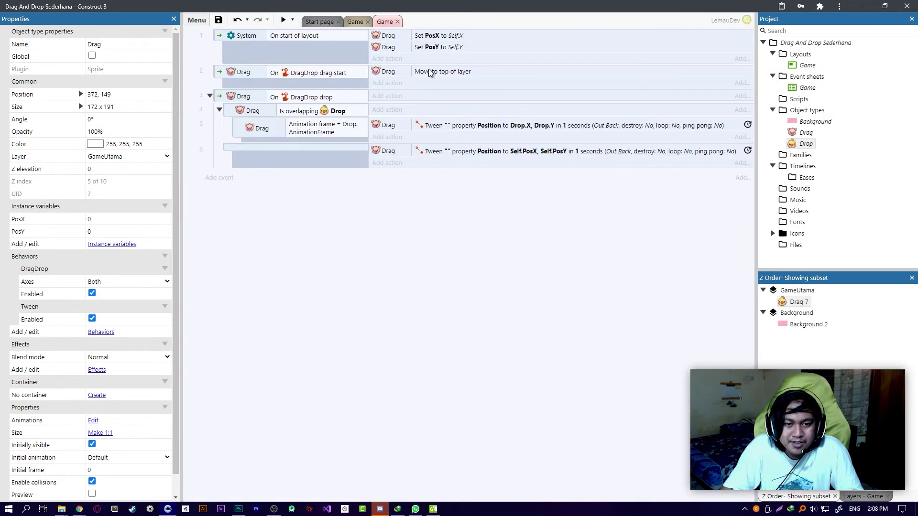
{"action": "left_click", "coordinate": [388, 138]}
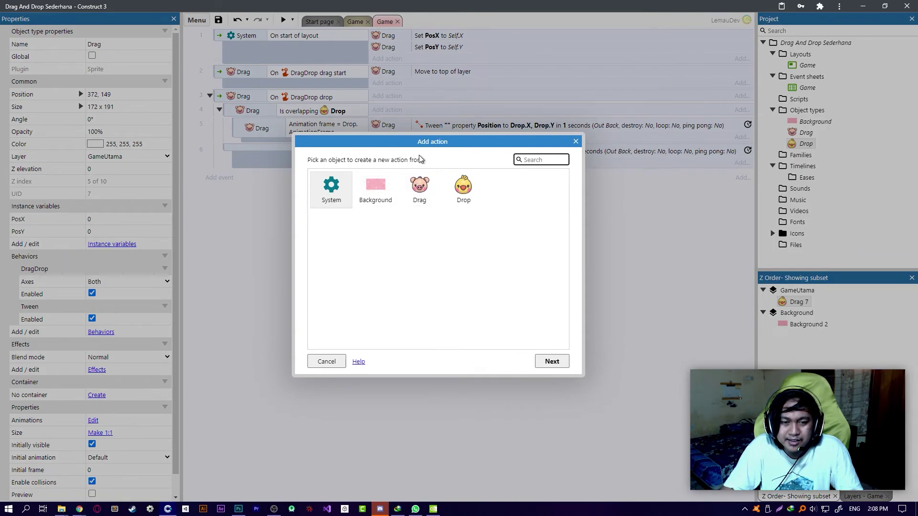
{"action": "left_click", "coordinate": [420, 188]}
{"action": "double_click", "coordinate": [421, 189]}
{"action": "scroll", "coordinate": [433, 217], "scroll_direction": "down", "scroll_amount": 3}
{"action": "left_click", "coordinate": [363, 232]}
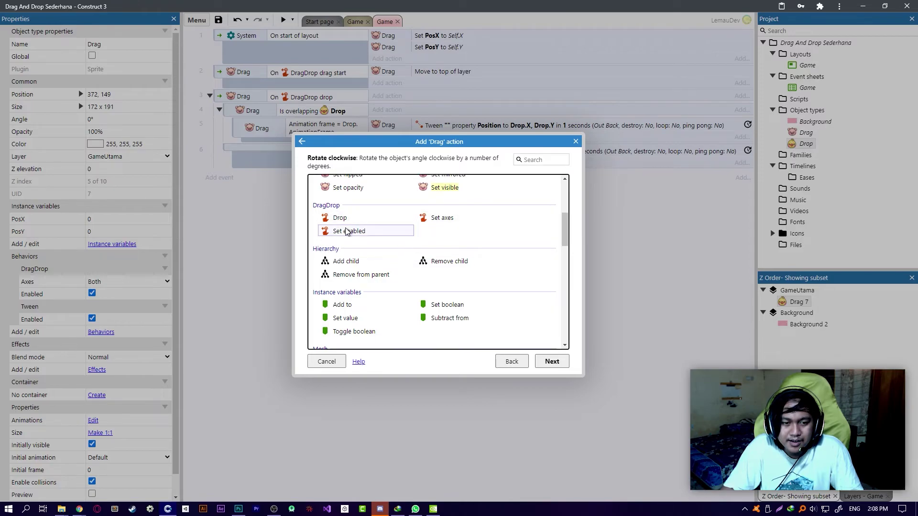
{"action": "double_click", "coordinate": [361, 233]}
{"action": "left_click", "coordinate": [331, 203]}
{"action": "left_click", "coordinate": [328, 202]}
{"action": "left_click", "coordinate": [325, 205]}
{"action": "left_click", "coordinate": [554, 348]}
{"action": "left_click", "coordinate": [556, 349]}
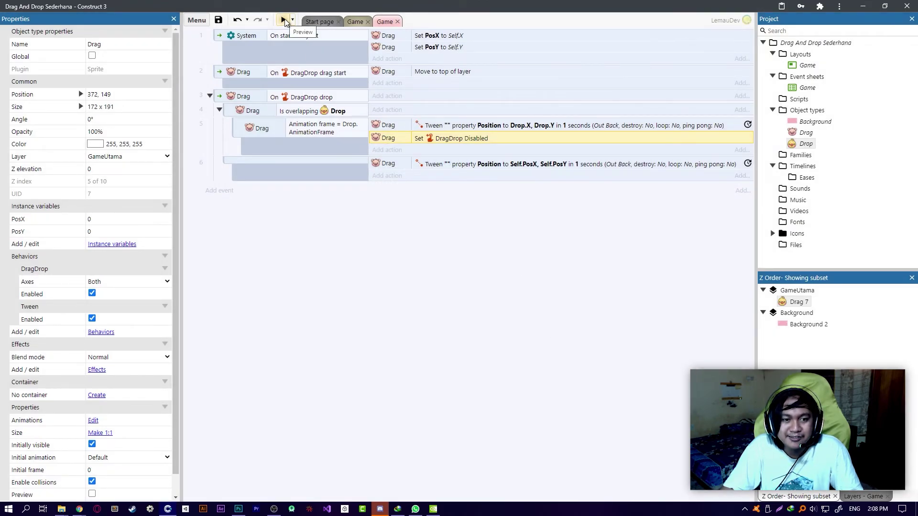
{"action": "left_click", "coordinate": [380, 163]}
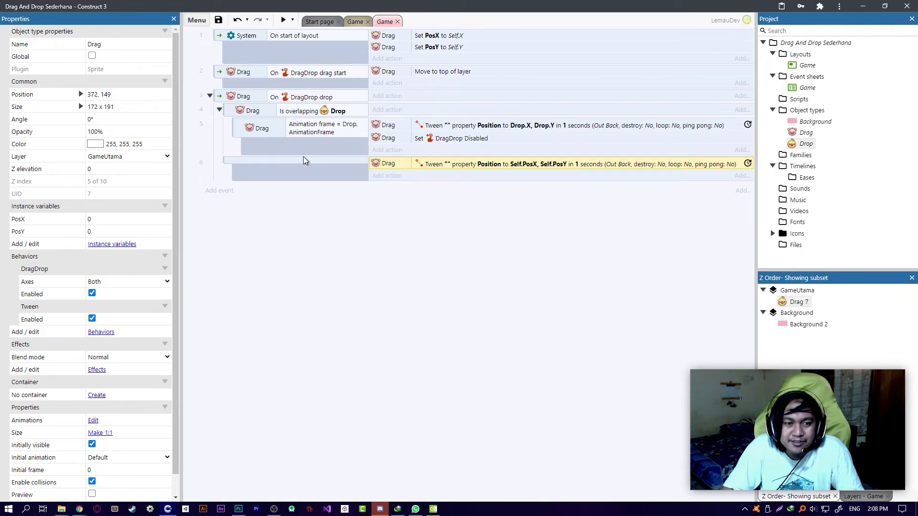
{"action": "left_click", "coordinate": [235, 130]}
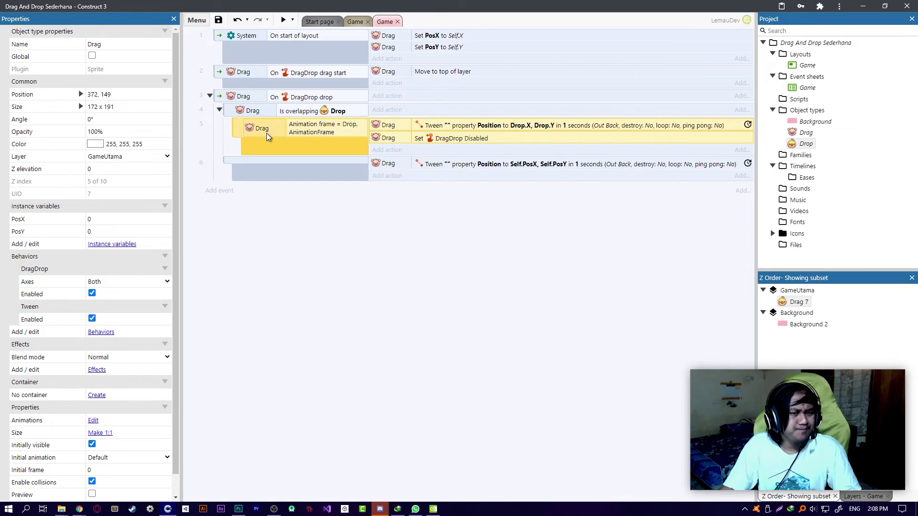
{"action": "left_click", "coordinate": [348, 228]}
{"action": "left_click", "coordinate": [238, 129]}
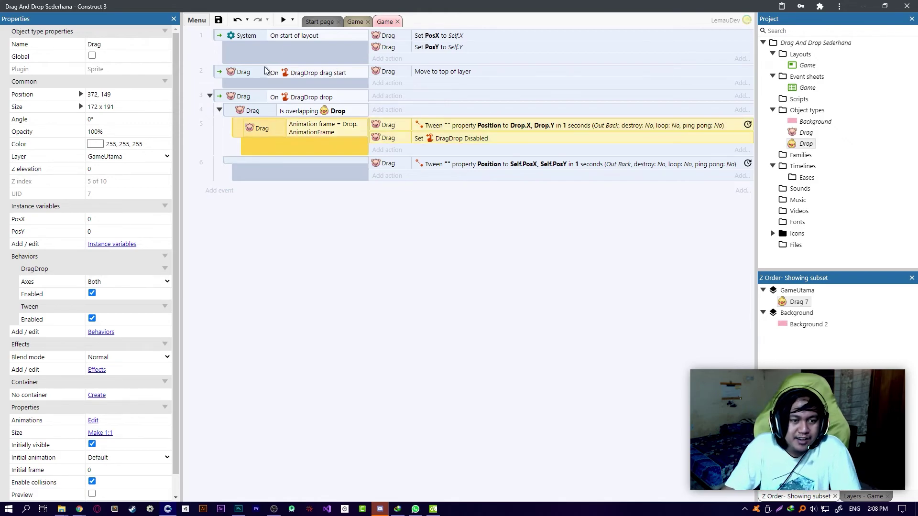
{"action": "left_click", "coordinate": [243, 94]}
{"action": "left_click", "coordinate": [223, 104]}
{"action": "left_click", "coordinate": [287, 113]}
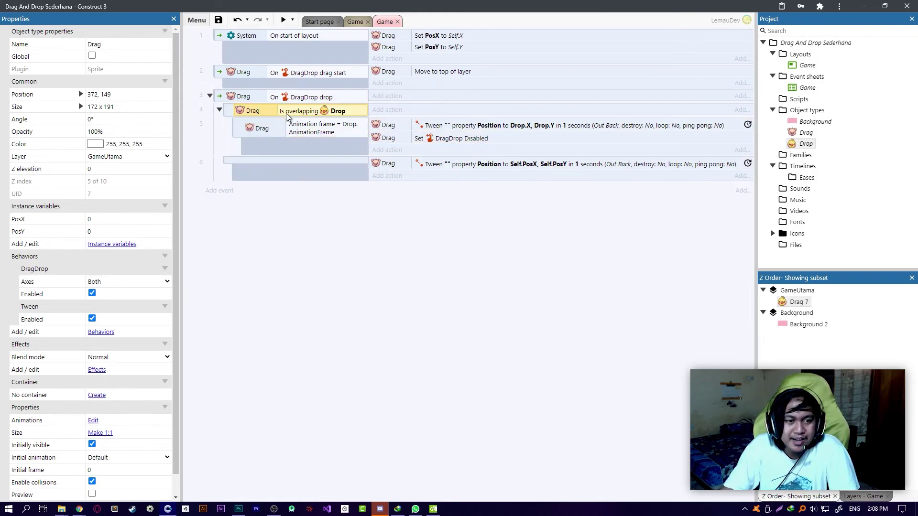
Move the chick onto its silhouette in the layout and slightly widen the event sheet's conditions column
{"action": "left_click", "coordinate": [356, 21]}
{"action": "left_click_drag", "start_coordinate": [354, 203], "coordinate": [532, 197]}
{"action": "left_click", "coordinate": [382, 23]}
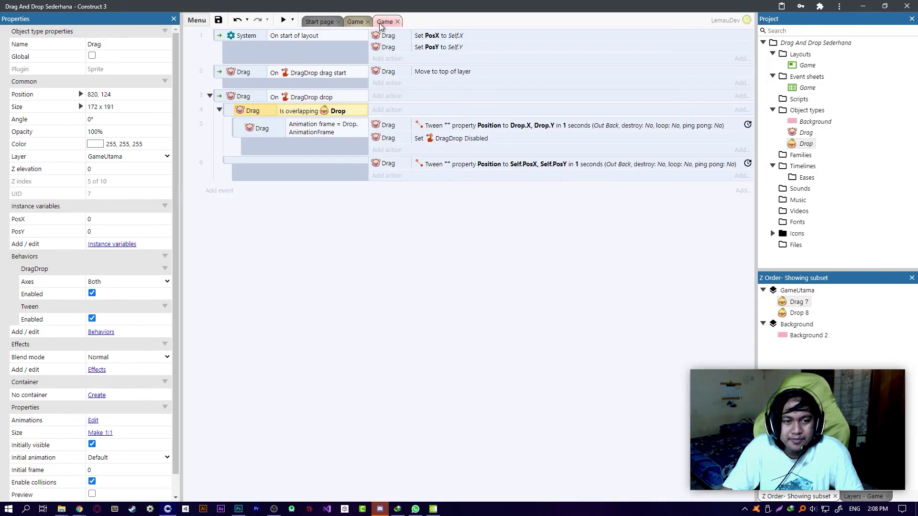
{"action": "left_click", "coordinate": [339, 125]}
{"action": "left_click_drag", "start_coordinate": [368, 133], "coordinate": [374, 131]}
Move the chick onto the sheep silhouette in the layout and undo the move
{"action": "left_click", "coordinate": [359, 22]}
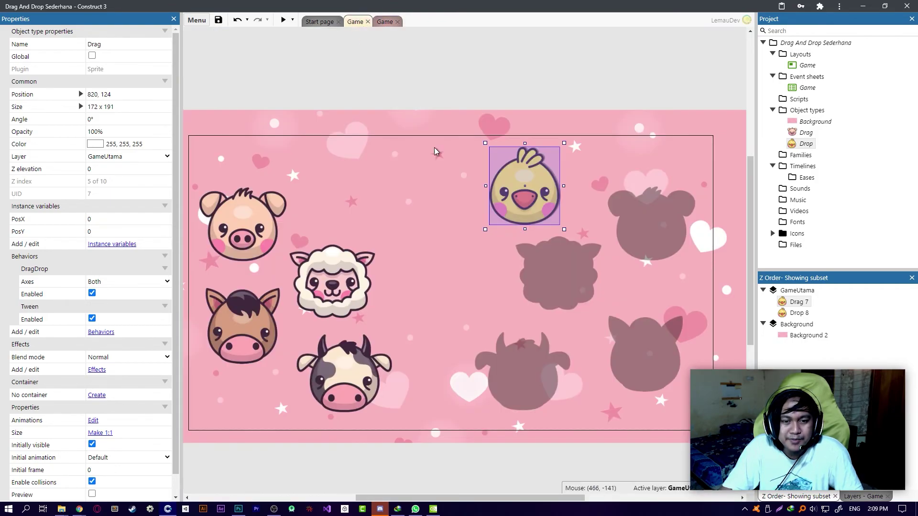
{"action": "left_click_drag", "start_coordinate": [511, 200], "coordinate": [541, 280]}
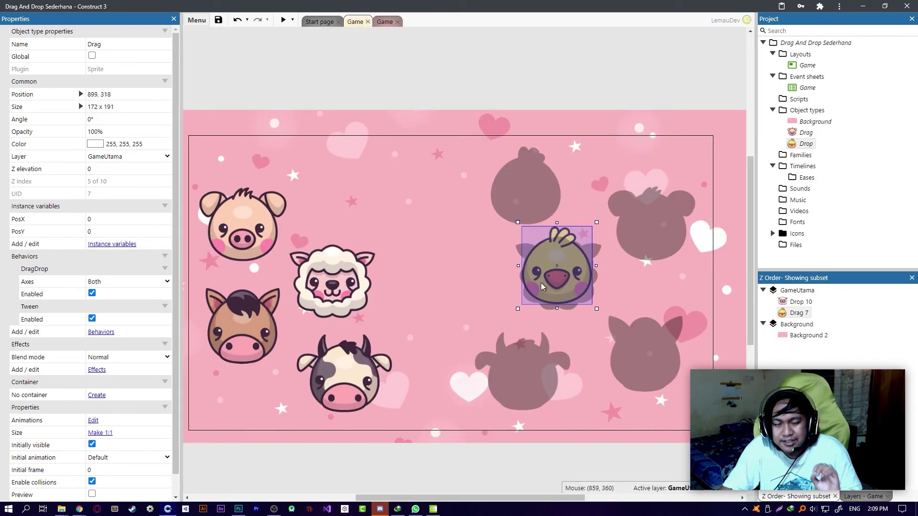
{"action": "key", "text": "ctrl+z"}
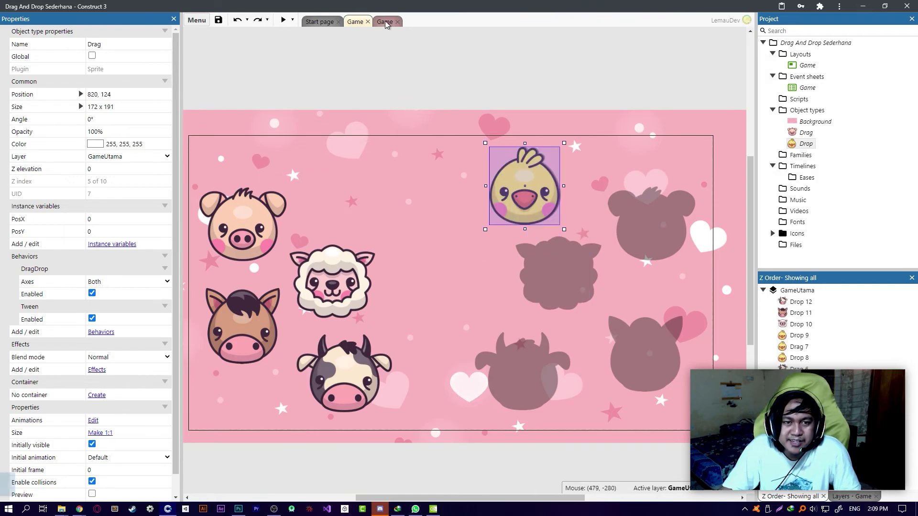
Add an Else event after the animation frame comparison and put the Tween to Self.PosX, Self.PosY in it
{"action": "left_click", "coordinate": [386, 21]}
{"action": "left_click", "coordinate": [239, 131]}
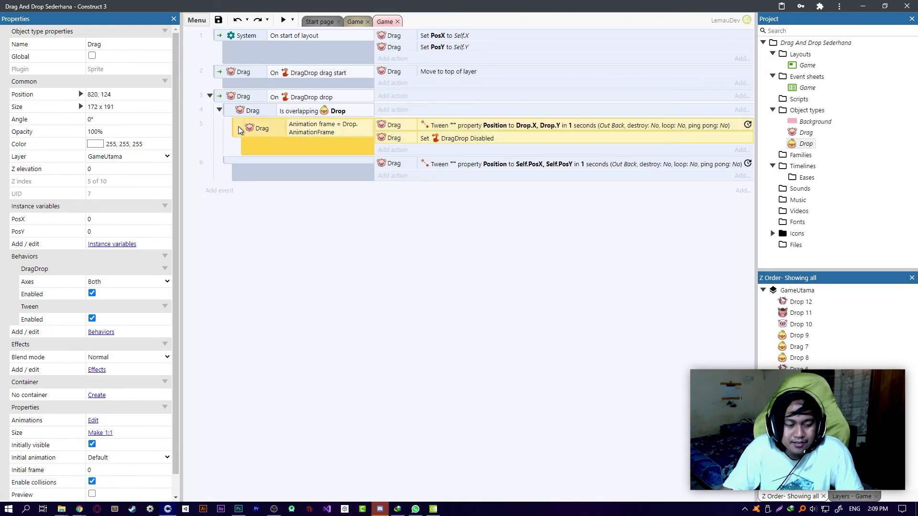
{"action": "key", "text": "x"}
{"action": "right_click", "coordinate": [239, 131]}
{"action": "mouse_move", "coordinate": [260, 136]}
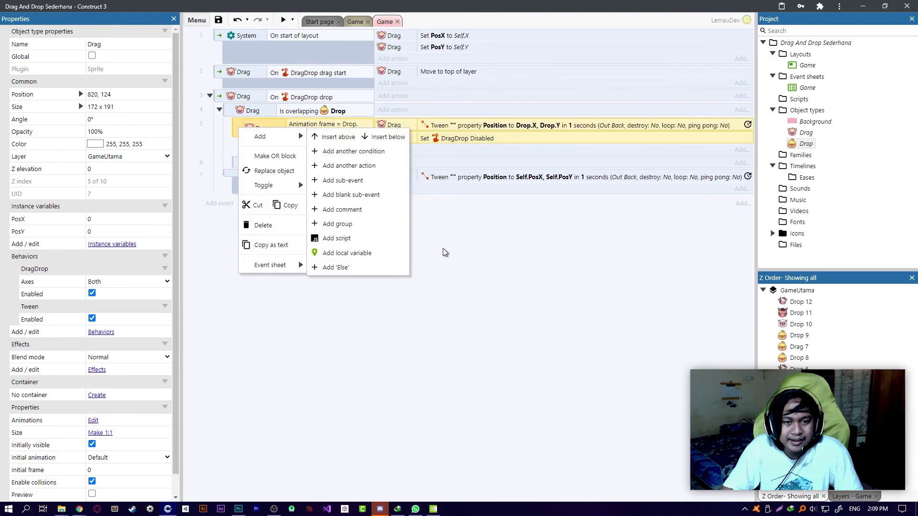
{"action": "left_click", "coordinate": [338, 268]}
{"action": "left_click", "coordinate": [240, 162]}
{"action": "left_click", "coordinate": [260, 126]}
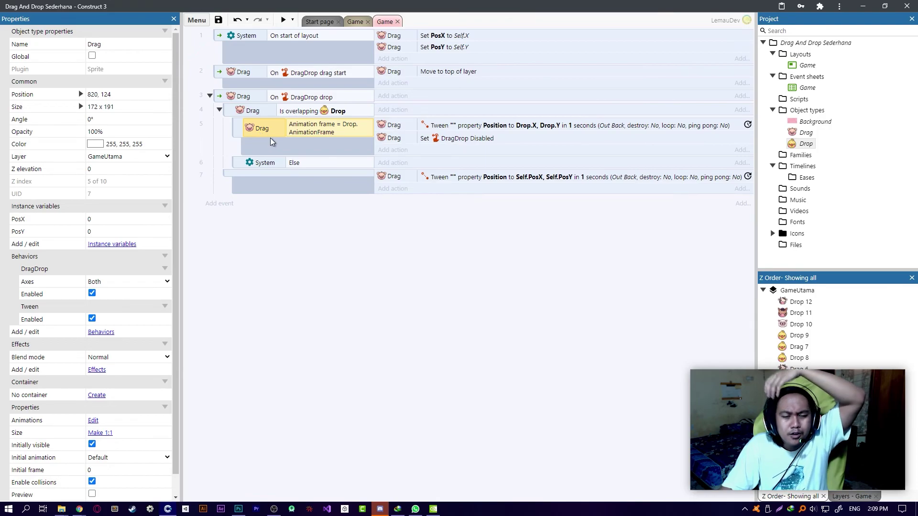
{"action": "left_click_drag", "start_coordinate": [396, 176], "coordinate": [395, 168]}
Add an Else event for the Drop overlap condition holding the return-position Tween, and delete the leftover blank sub-event
{"action": "left_click", "coordinate": [228, 113]}
{"action": "key", "text": "x"}
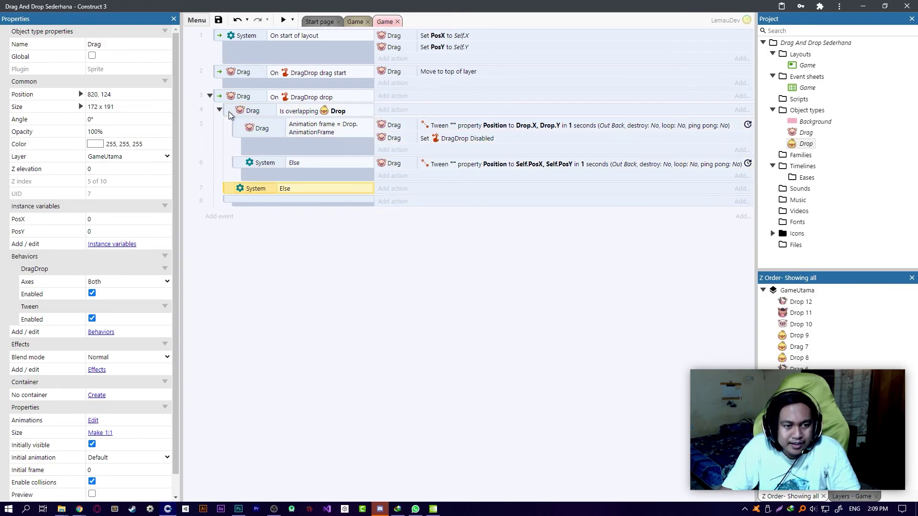
{"action": "left_click_drag", "start_coordinate": [394, 164], "coordinate": [401, 191]}
{"action": "left_click", "coordinate": [233, 213]}
{"action": "key", "text": "Delete"}
Move the chick back above the sheep to about 371, 132 in the layout and preview the game
{"action": "left_click", "coordinate": [356, 21]}
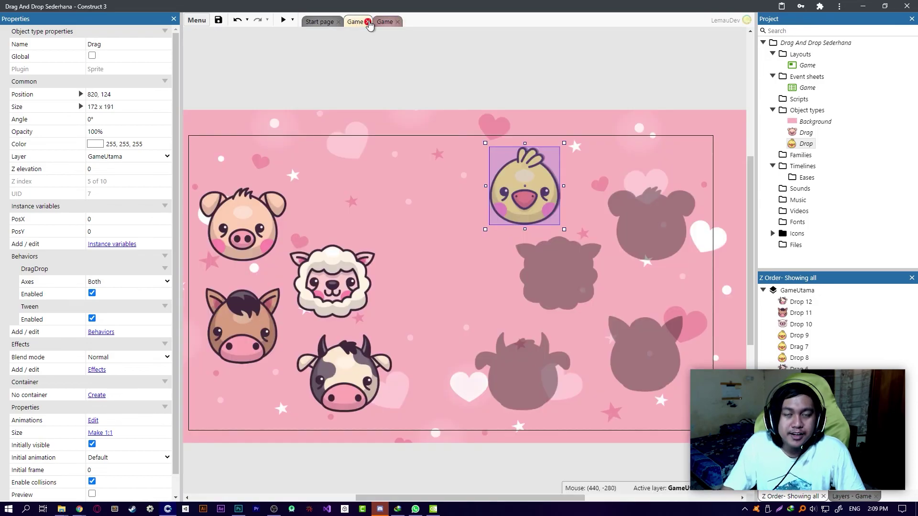
{"action": "left_click_drag", "start_coordinate": [512, 182], "coordinate": [328, 186]}
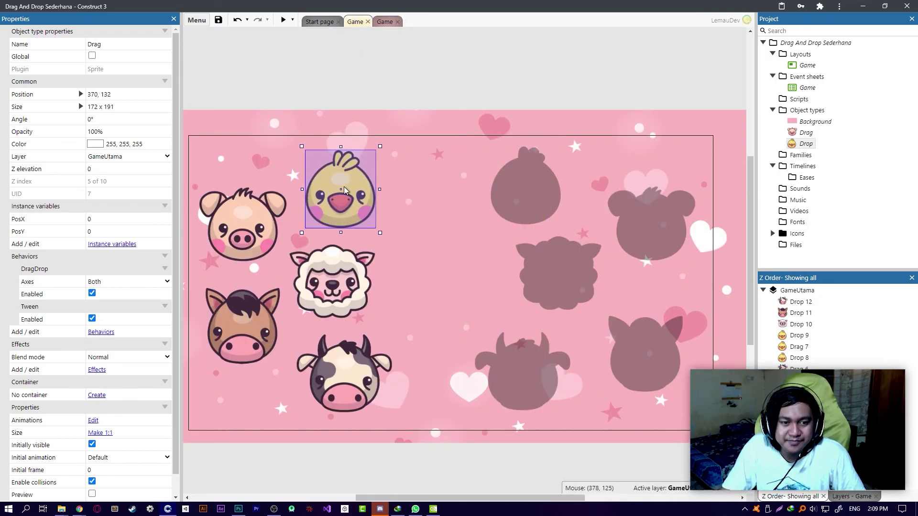
{"action": "left_click", "coordinate": [283, 24]}
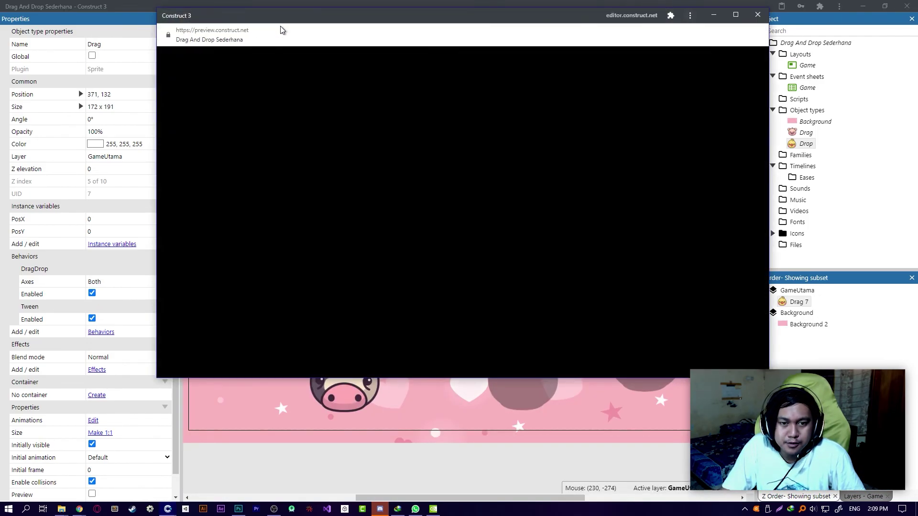